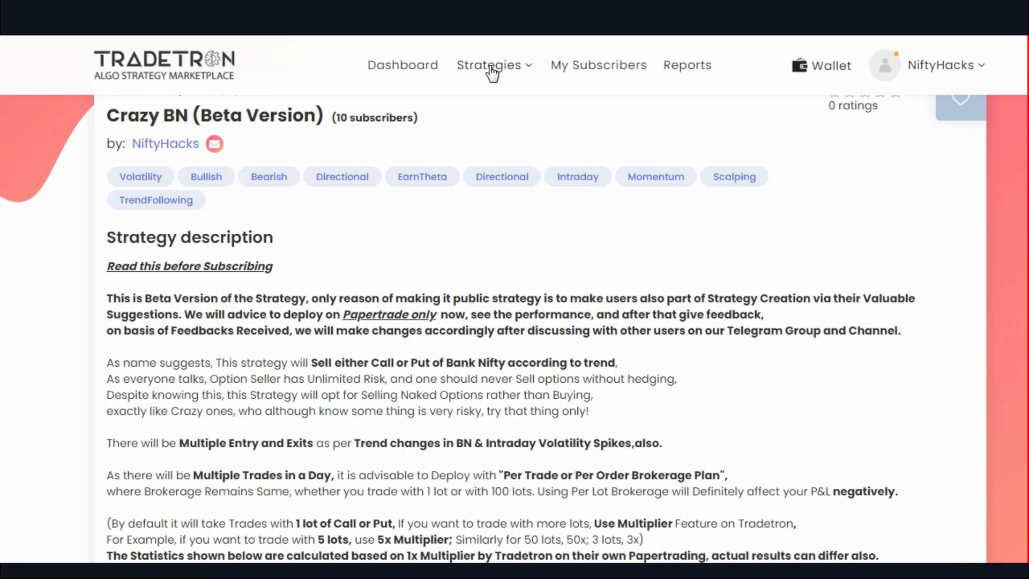
Step: Start creating a new strategy and name it ORB Hack
left_click(489, 71)
left_click(450, 107)
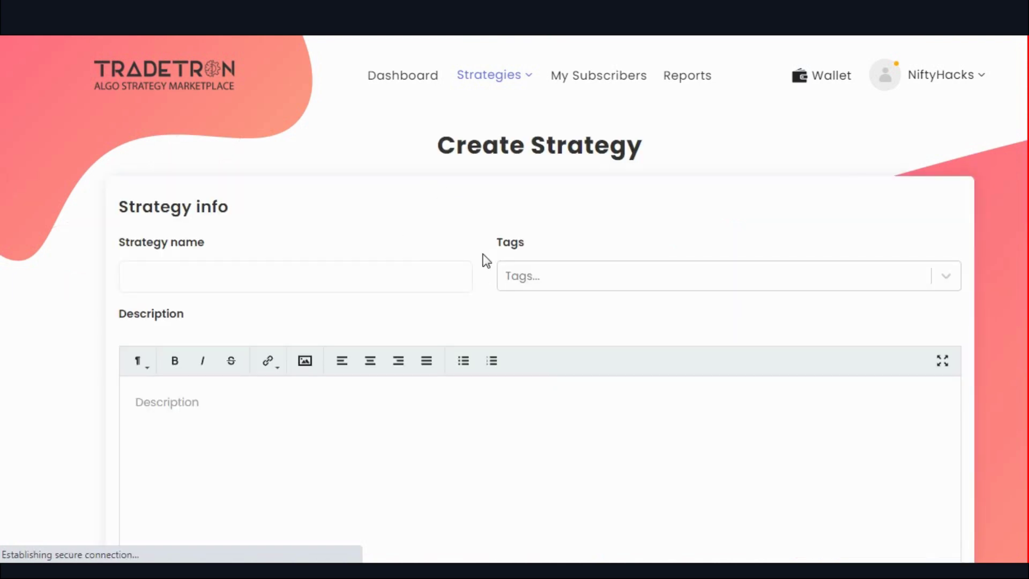
left_click(461, 280)
type("ORB Hack")
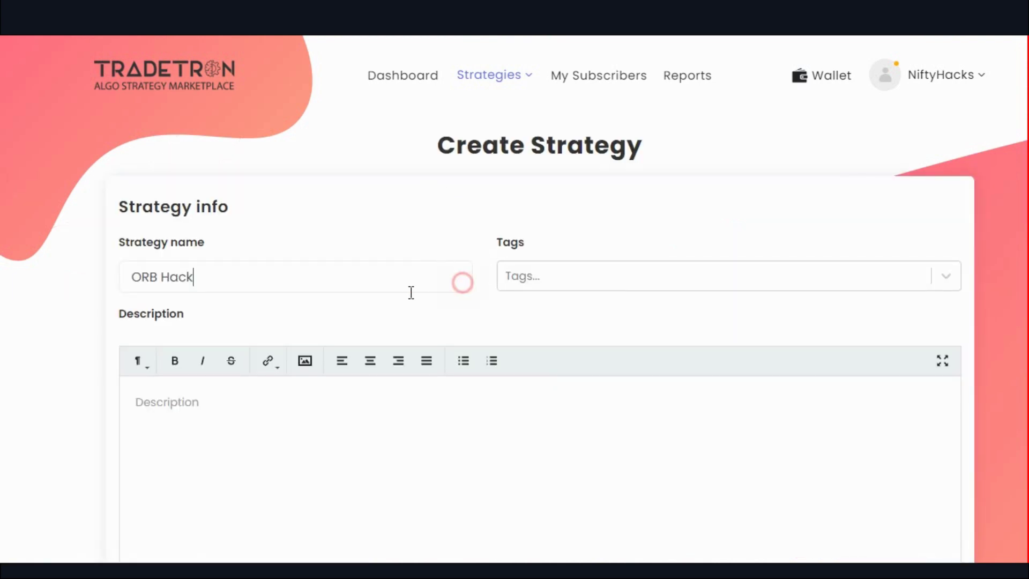
Step: Select NIFTY 50 as the instrument list for Set №1
scroll(475, 293, "down", 5)
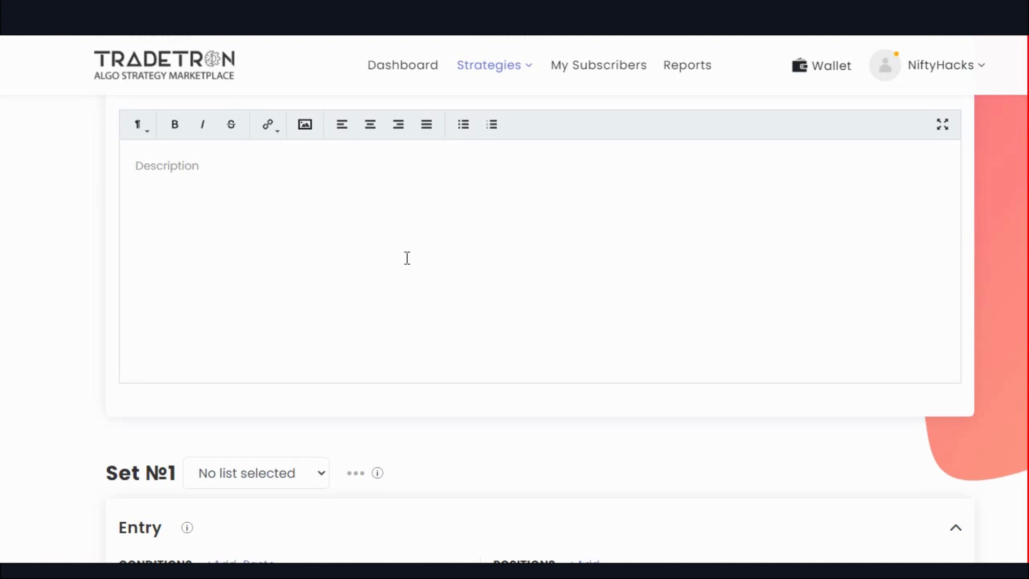
scroll(406, 257, "up", 5)
scroll(455, 277, "down", 6)
scroll(456, 277, "down", 3)
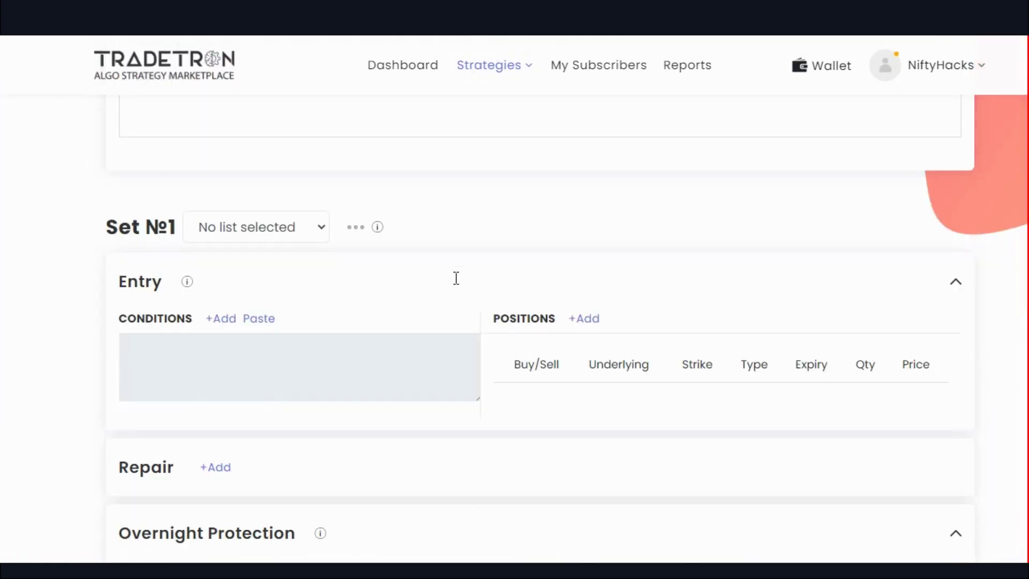
left_click(292, 237)
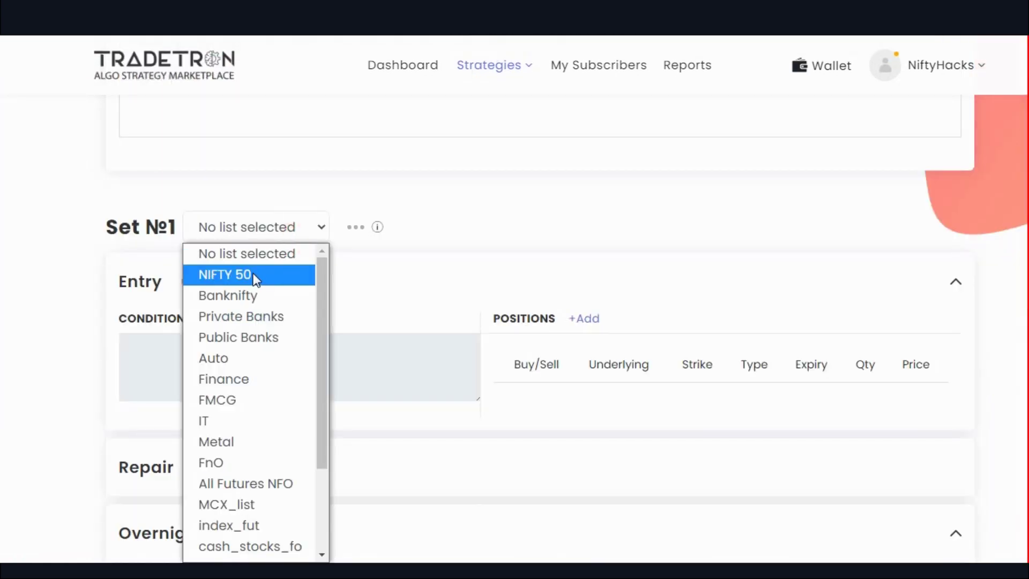
left_click(250, 274)
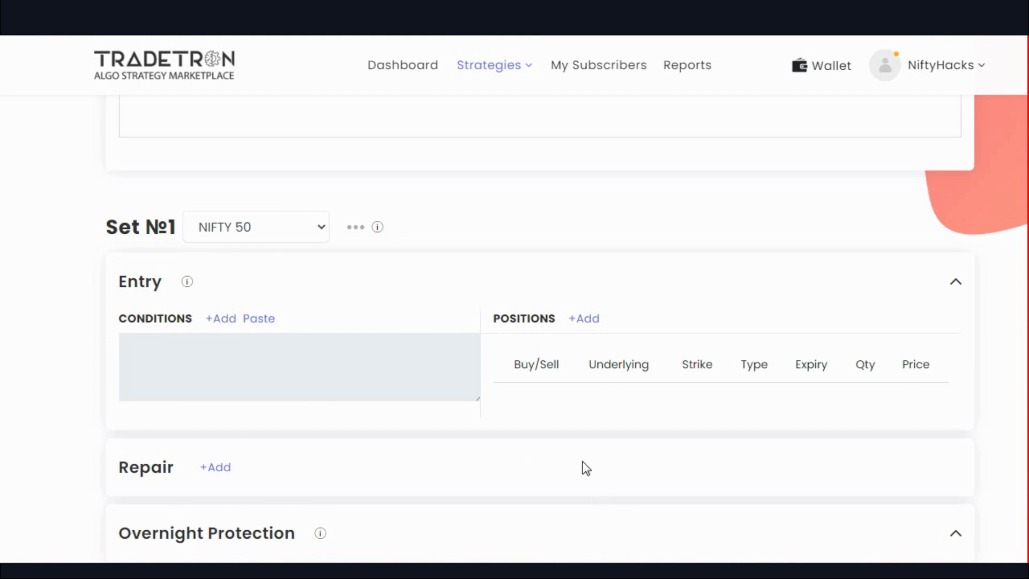
Step: After checking the orb hack notes, begin an entry condition for Set №1 with a Position keyword using the OPEN series at position 0
key("alt+Tab")
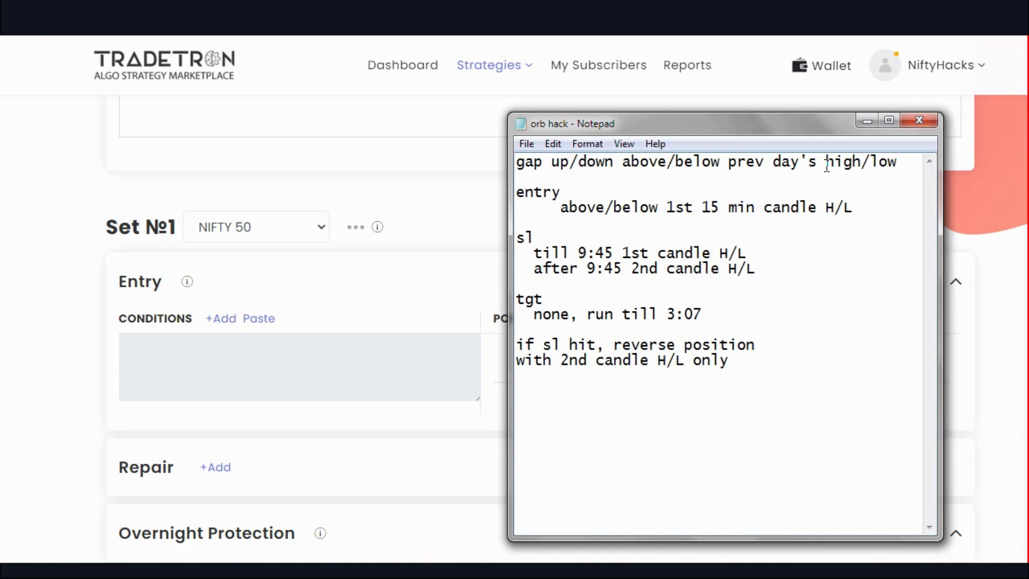
key("alt+Tab")
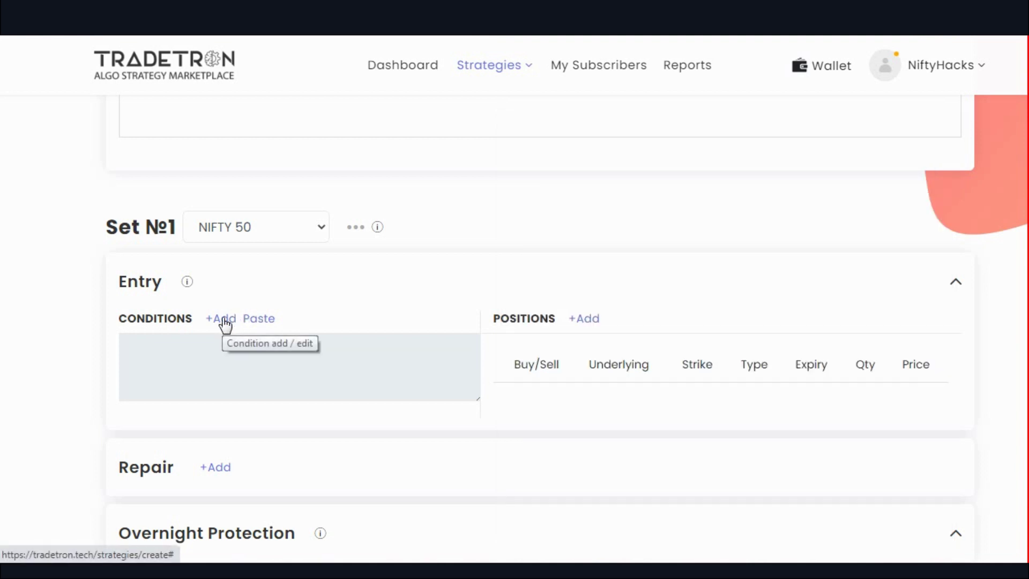
left_click(224, 320)
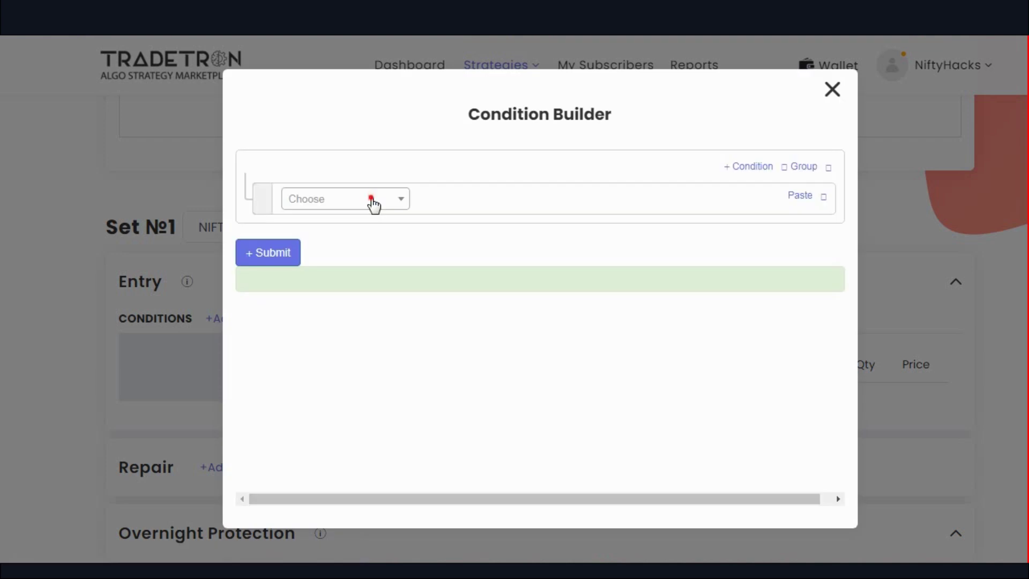
left_click(372, 202)
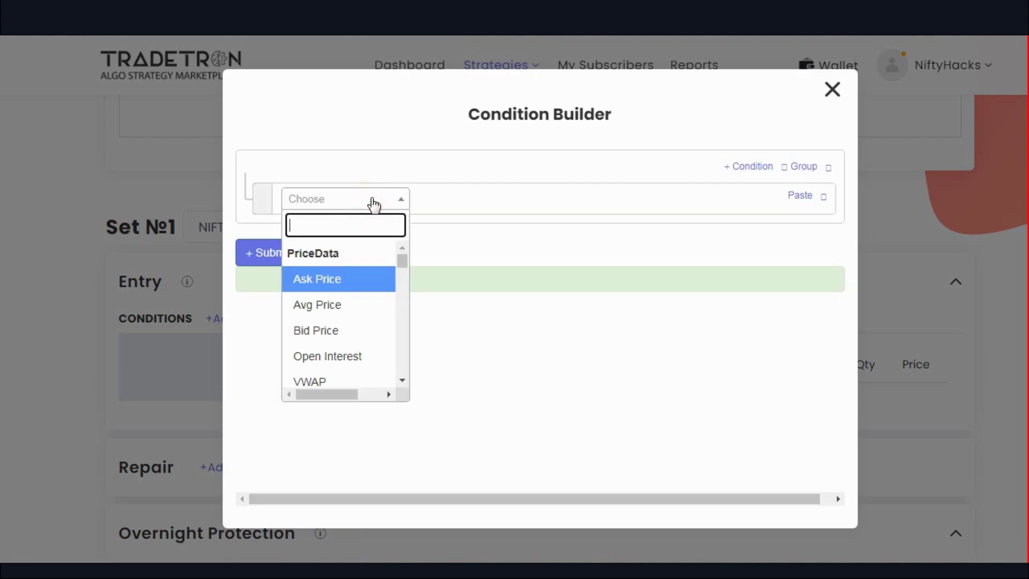
type("posi")
key("Return")
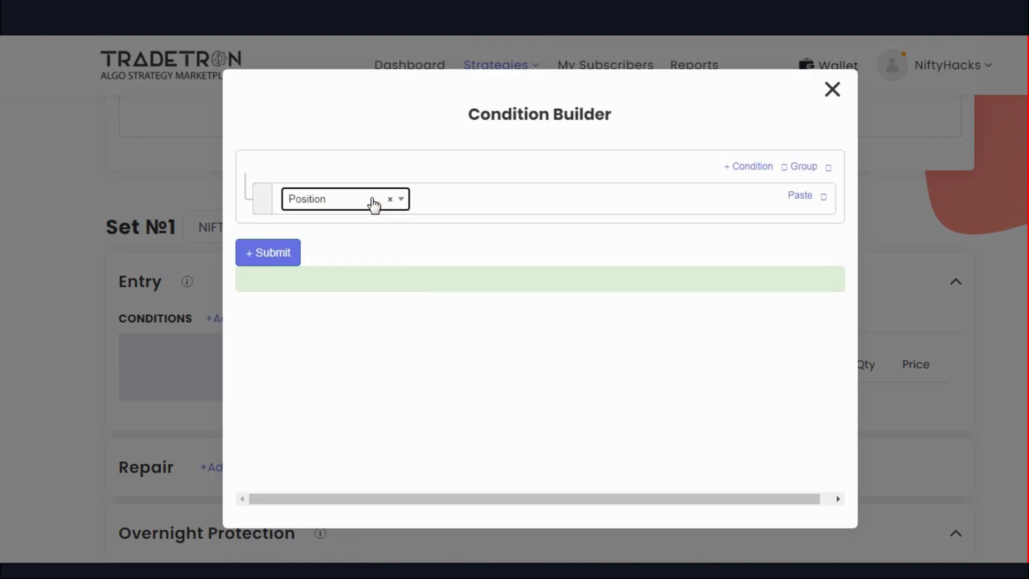
left_click(463, 252)
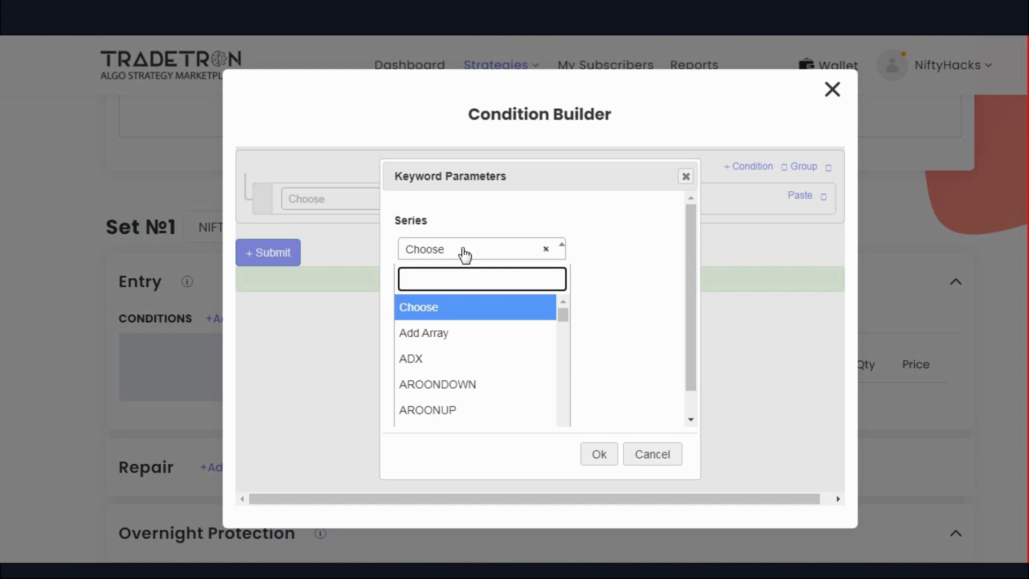
type("open")
key("Return")
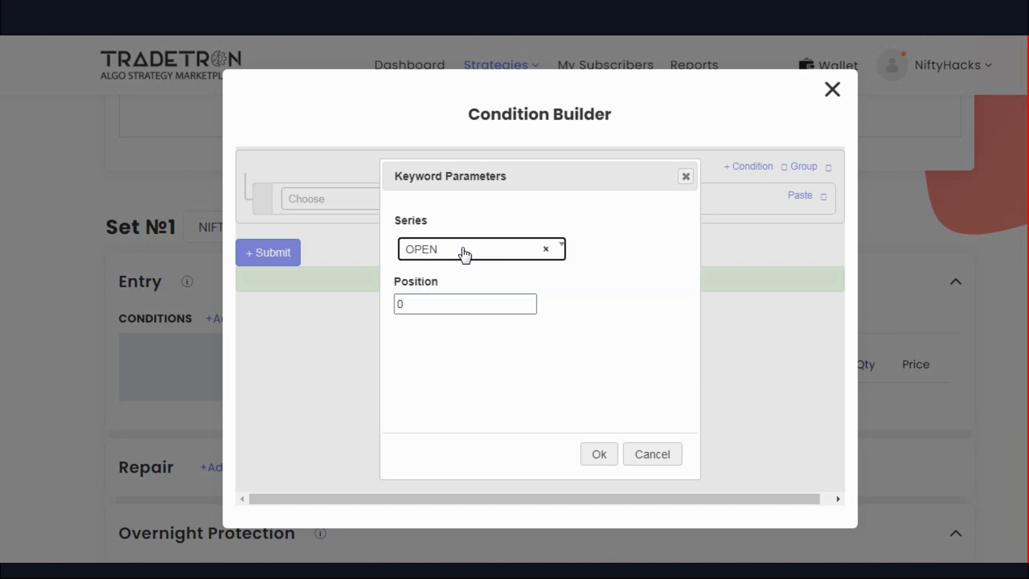
left_click(402, 304)
left_click(599, 459)
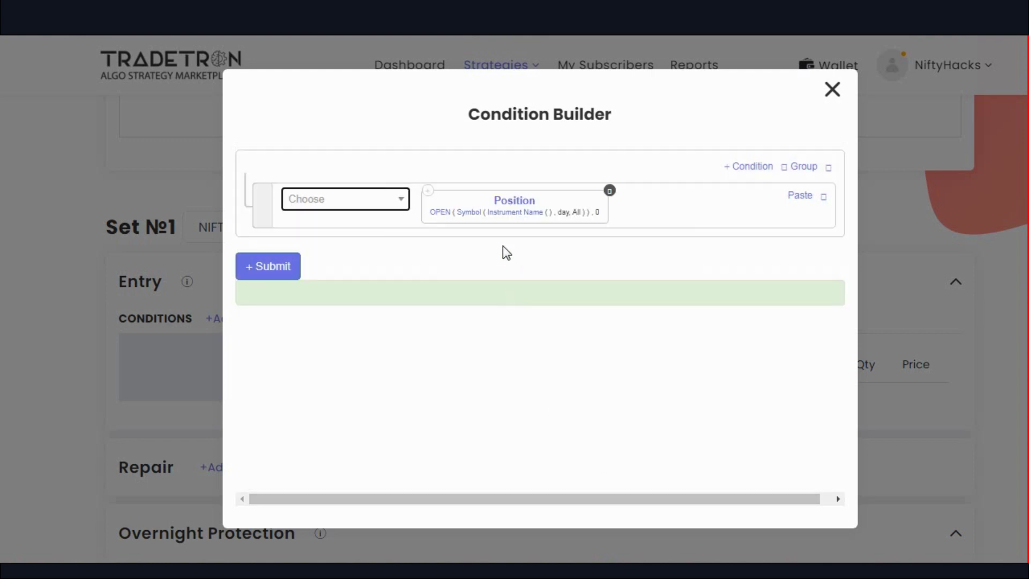
Step: Add a > operator after the OPEN Position block and paste a copy of that block behind it
left_click(399, 206)
type(">")
key("Return")
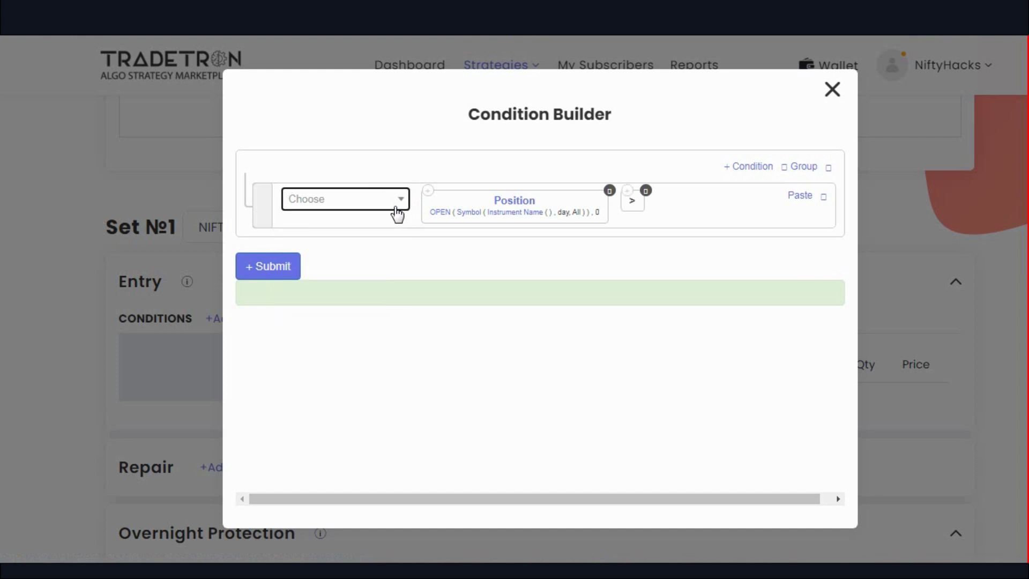
left_click(427, 190)
left_click(790, 197)
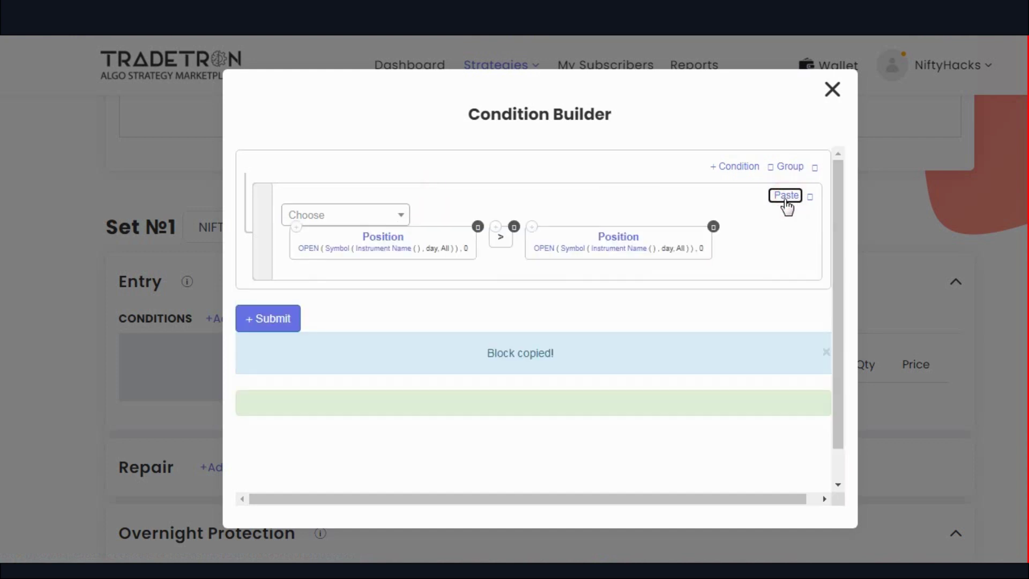
Step: Change the copied Position block to the HIGH series with position -1
left_click(611, 239)
left_click(442, 248)
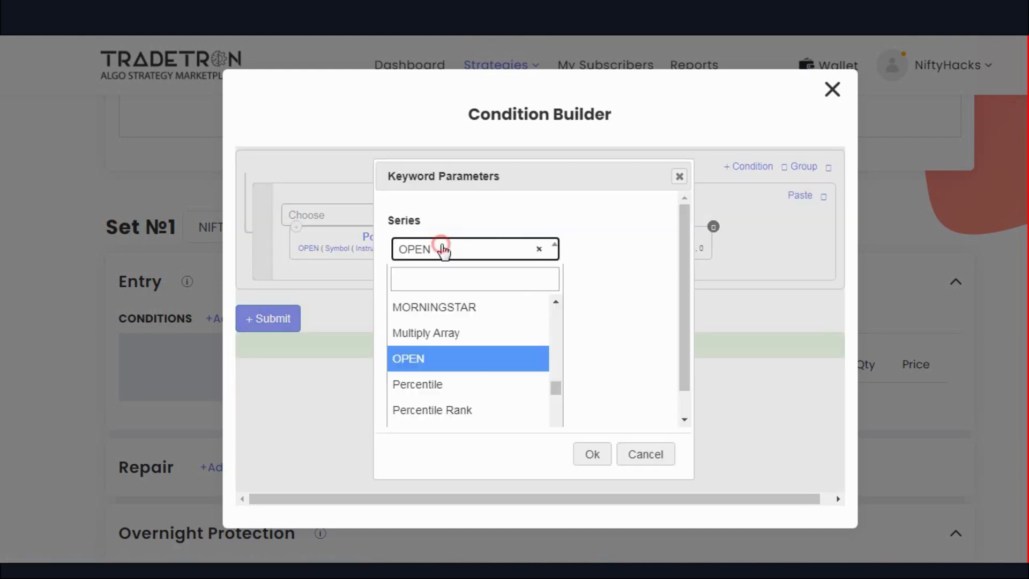
type("high")
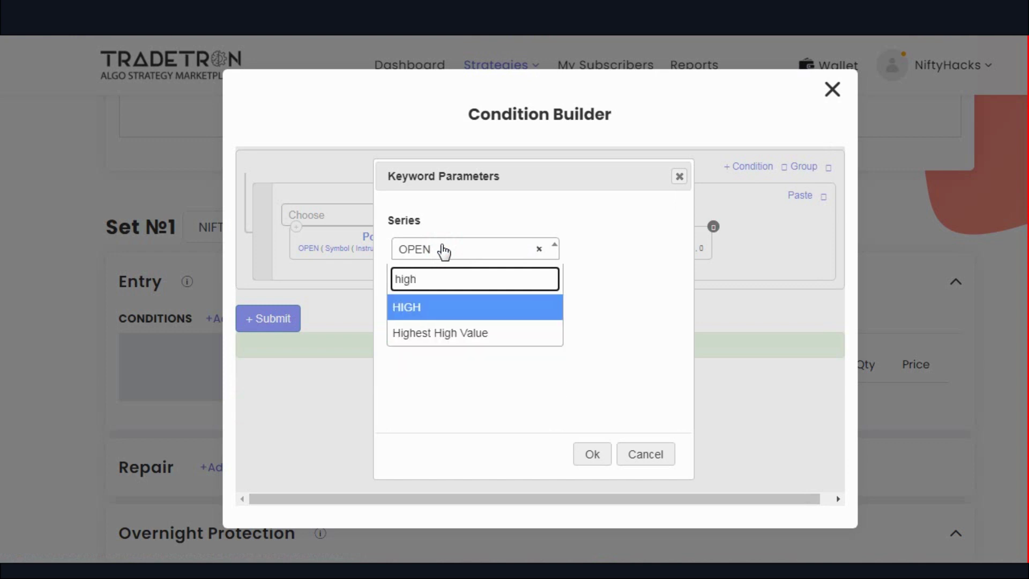
key("Return")
left_click(446, 302)
double_click(446, 302)
type("-1")
key("Return")
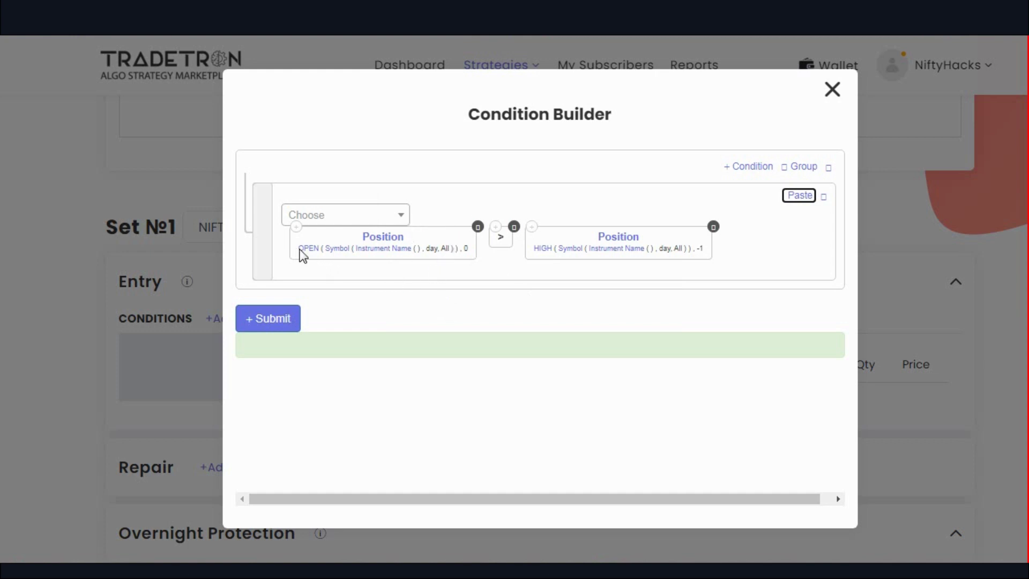
Step: Keep the OPEN block's symbol on day candles and set its instrument to NSE with List - NIFTY 50
left_click(336, 250)
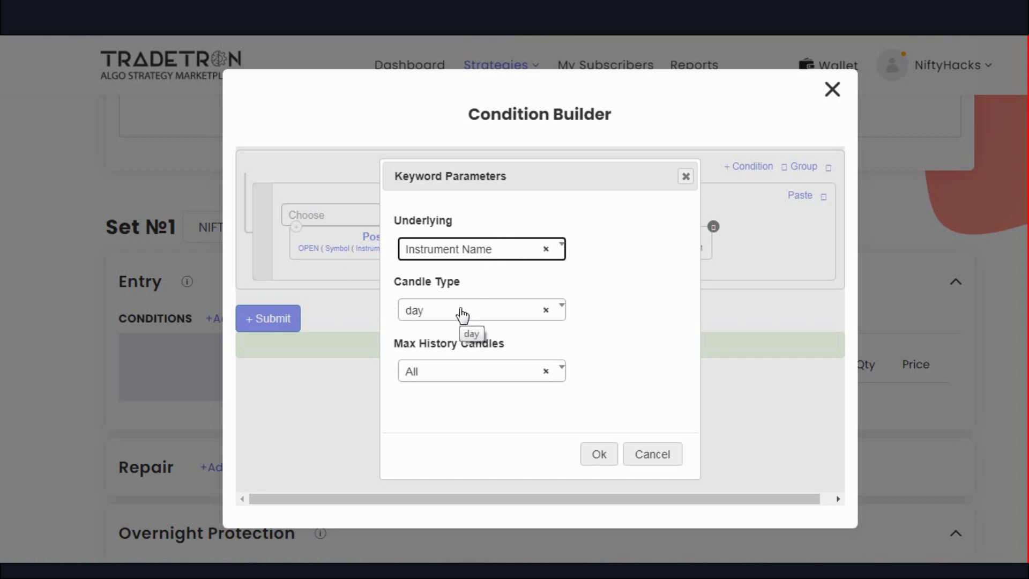
left_click(599, 456)
left_click(367, 257)
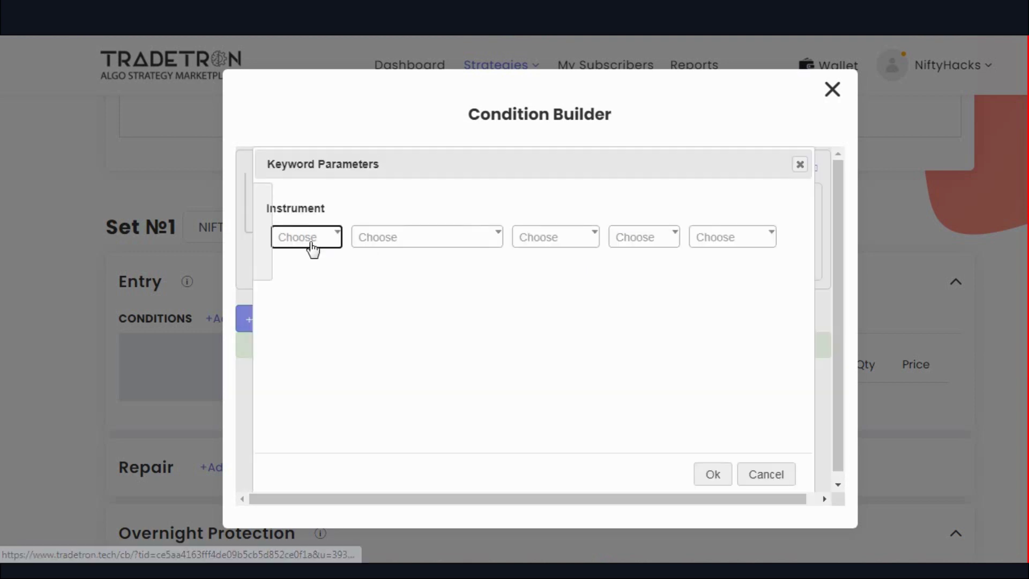
left_click(306, 241)
type("nse")
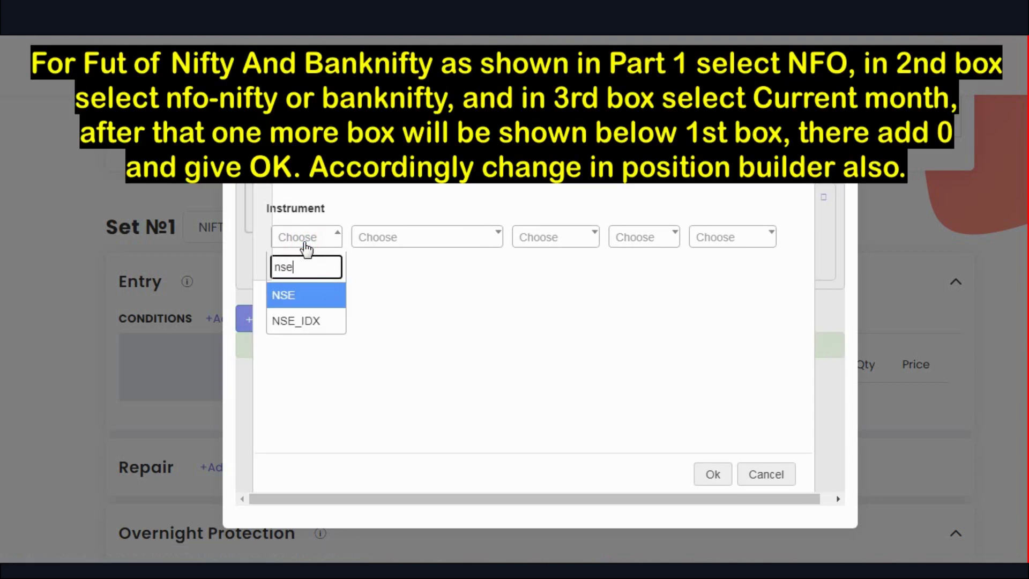
key("Return")
type("nif")
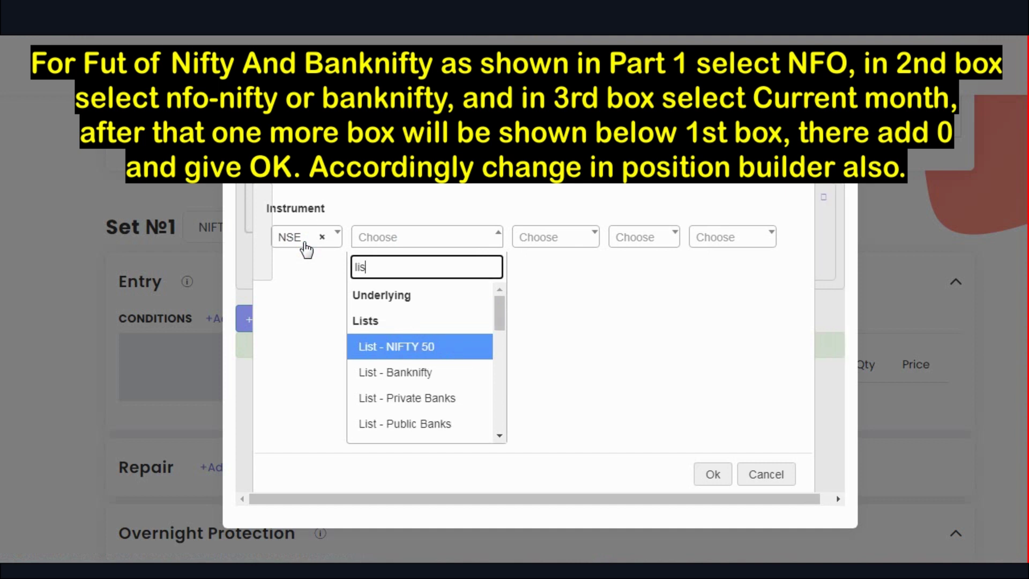
key("Return")
key("Tab")
key("Tab")
key("Return")
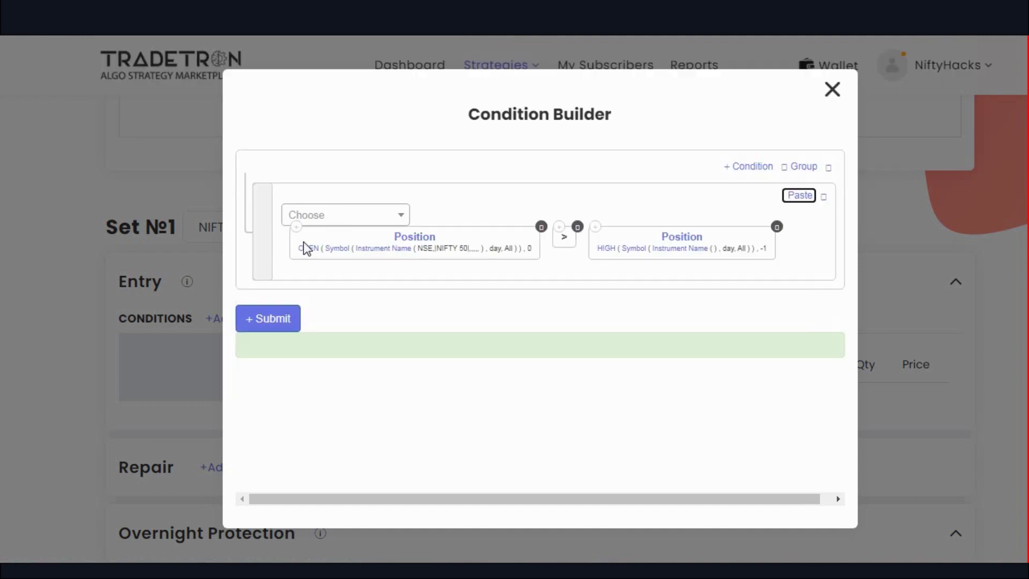
Step: Set the instrument of the HIGH block to NSE with List - NIFTY 50, keeping its day candle type
left_click(634, 253)
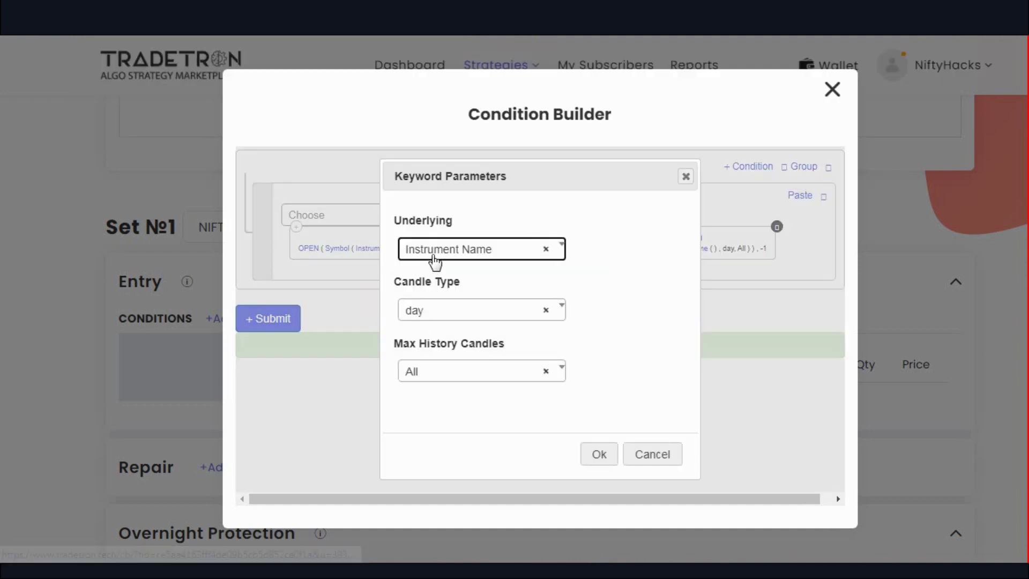
left_click(584, 460)
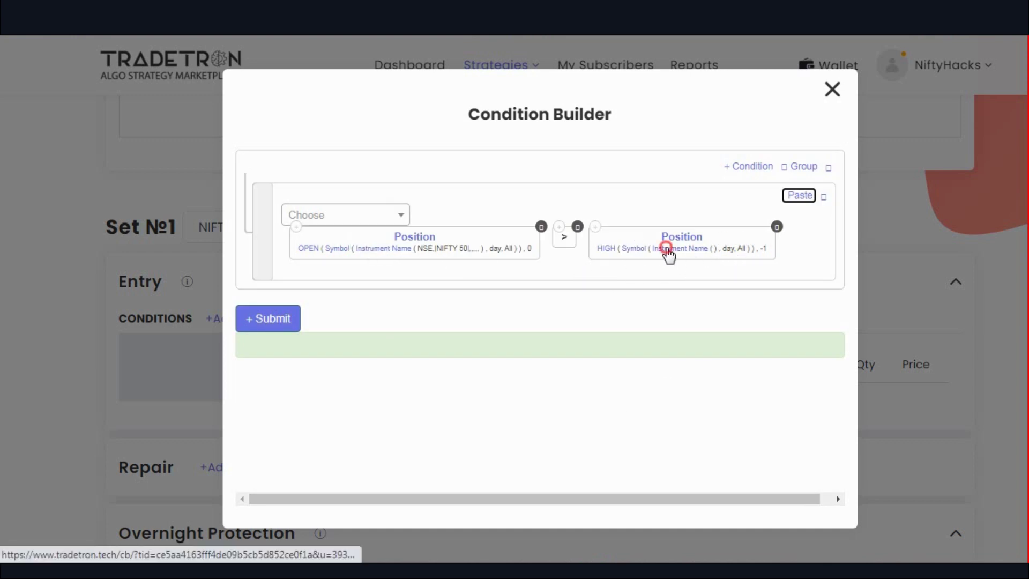
left_click(663, 249)
left_click(317, 240)
type("nse")
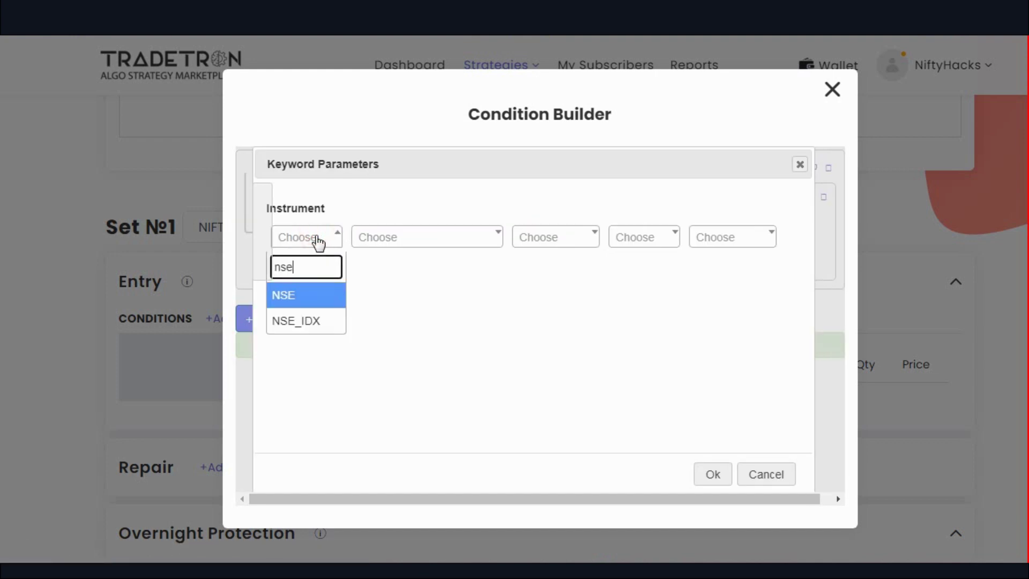
key("Return")
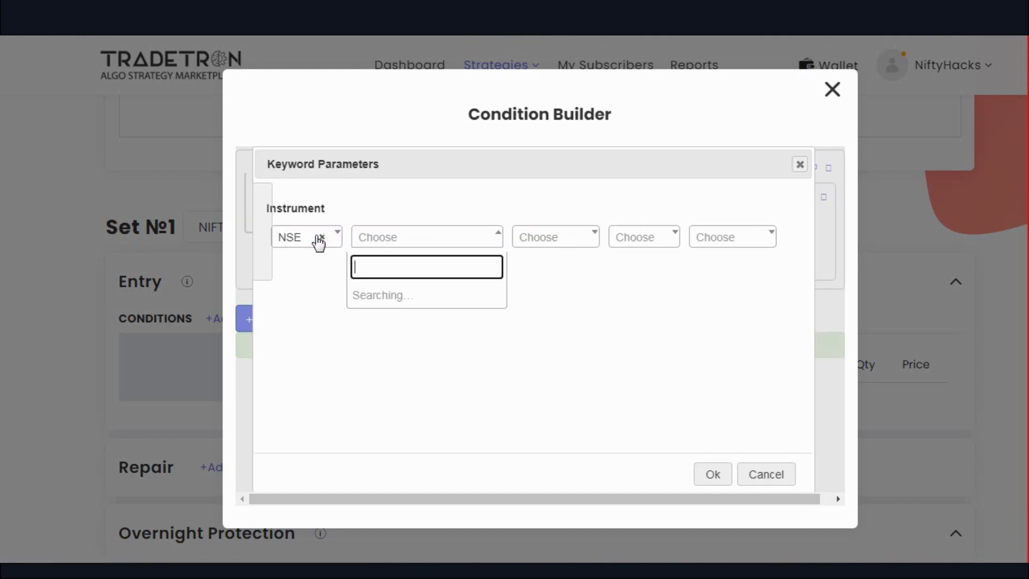
type("list")
key("Return")
key("Tab")
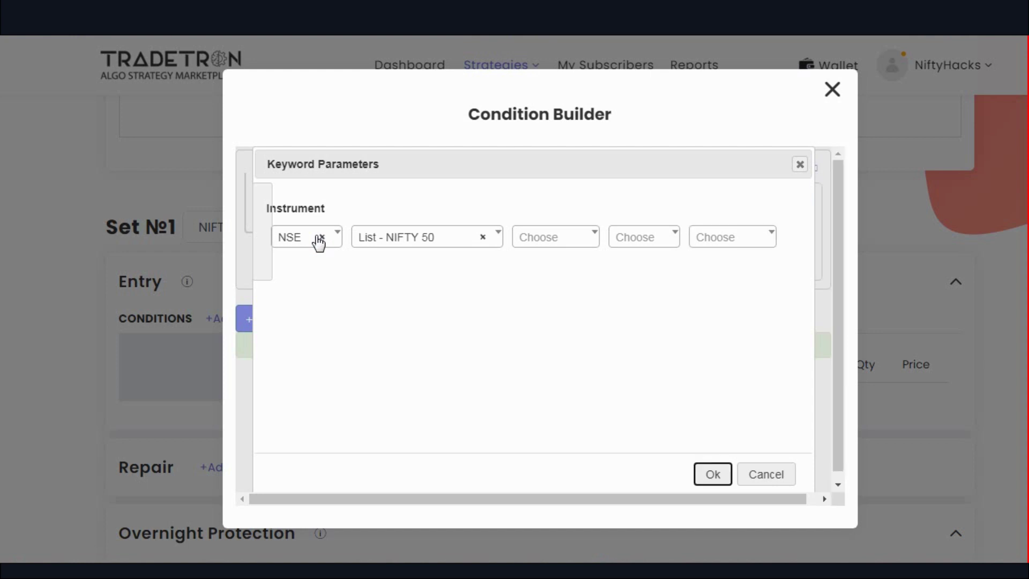
key("Return")
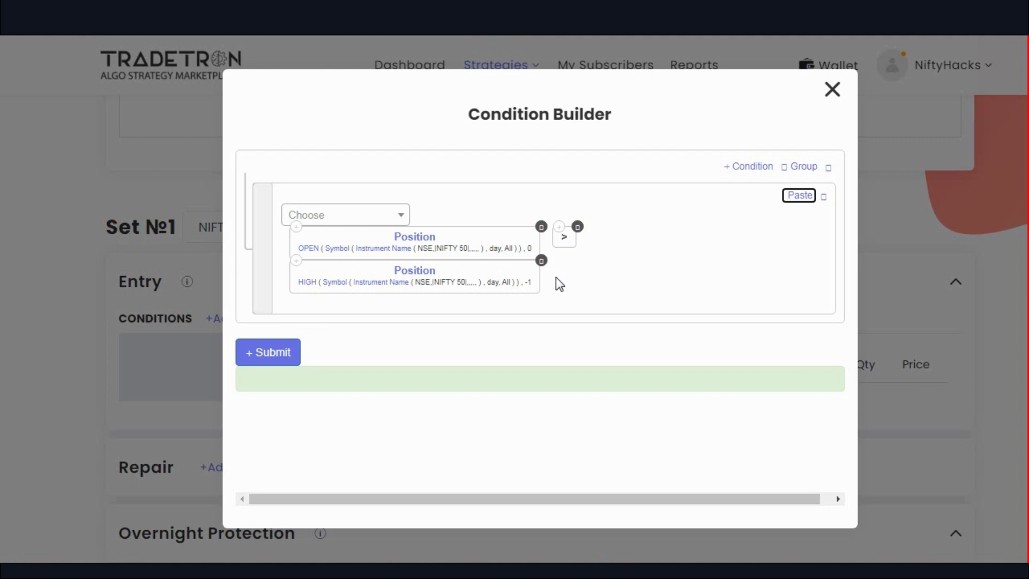
Step: Review the entry rule about the 1st 15 min candle in the orb hack Notepad file, and return to the Condition Builder
key("alt+Tab")
left_click(561, 207)
left_click_drag(561, 207, 857, 204)
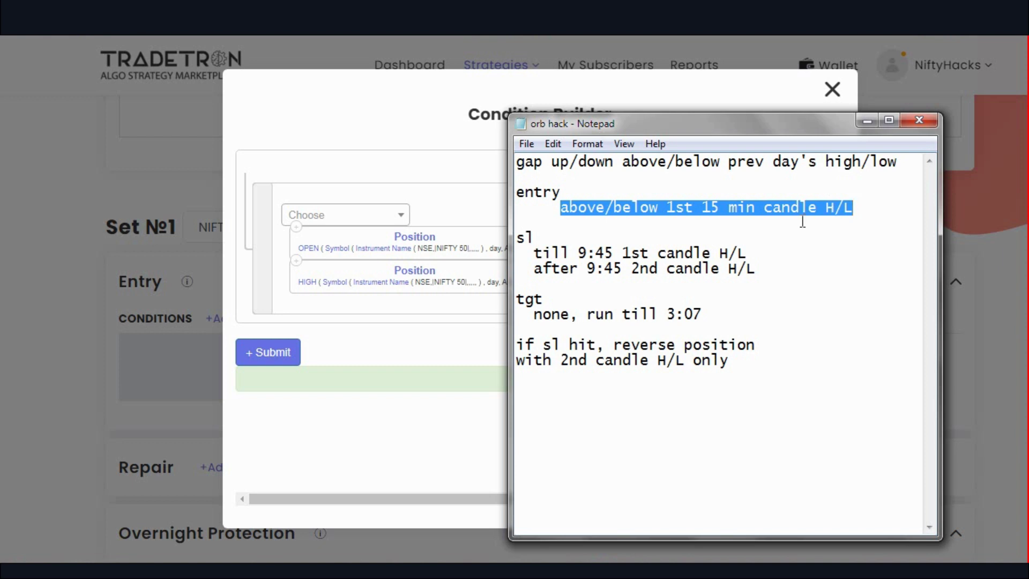
key("alt+Tab")
Step: Add a second condition to the entry group, starting with the LTP keyword for Instrument Name
left_click(746, 168)
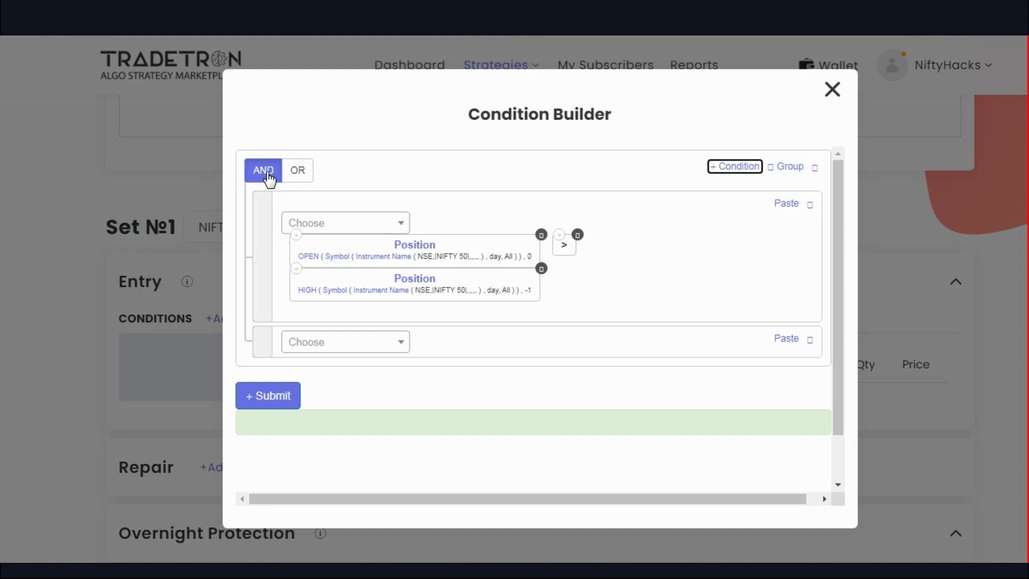
left_click(365, 339)
type("ltp")
key("Return")
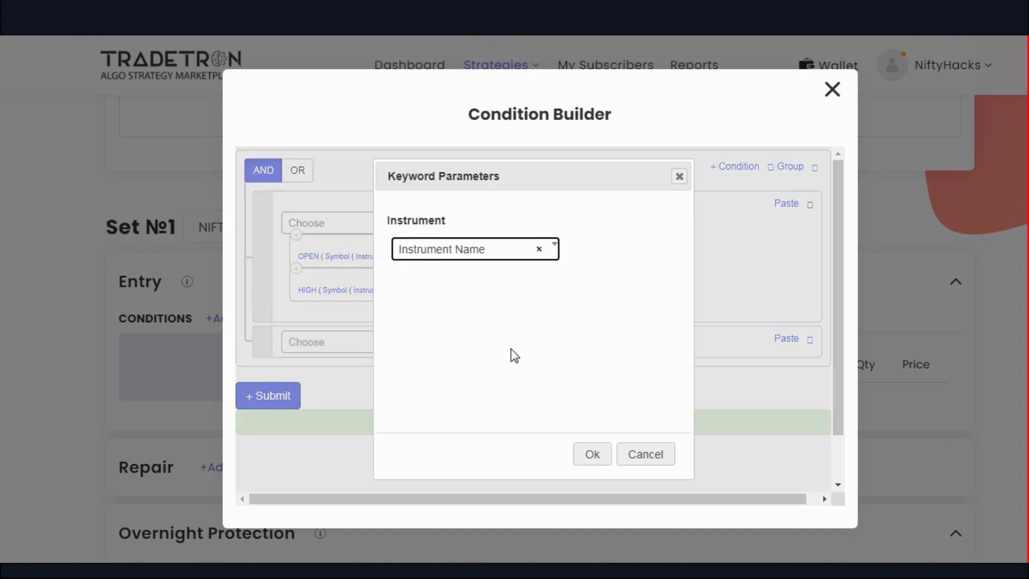
left_click(592, 454)
Step: Complete the second condition as LTP > ORB High from 09:15 to 09:29 on NSE NIFTY 50, and submit the entry conditions
left_click(359, 349)
type(">")
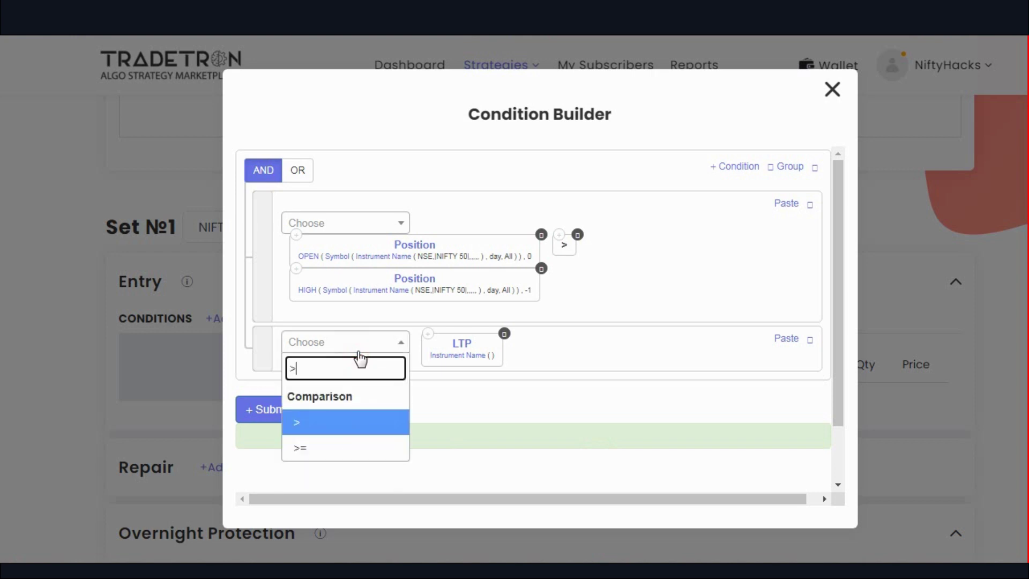
key("Return")
left_click(358, 351)
type("orb")
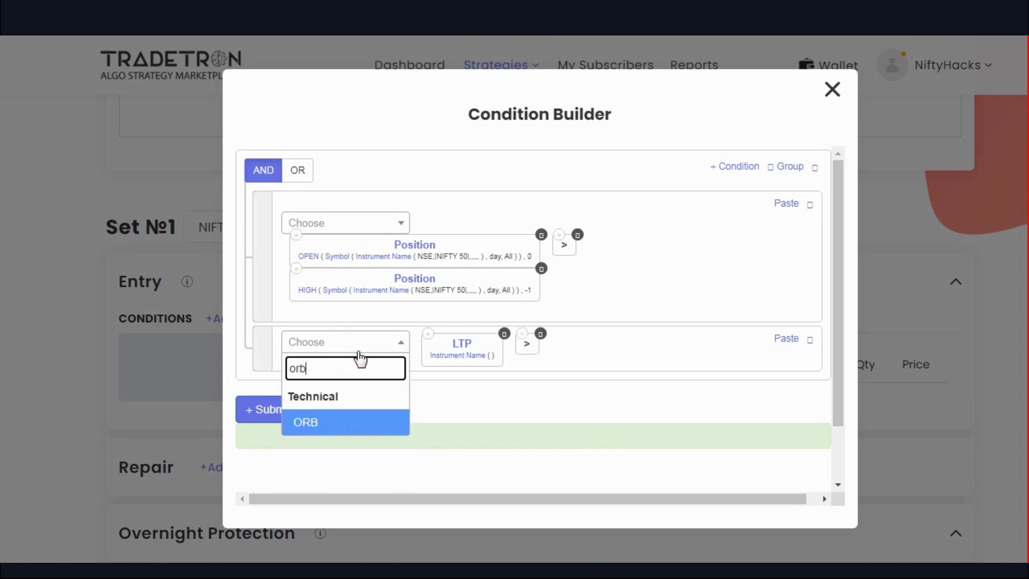
key("Return")
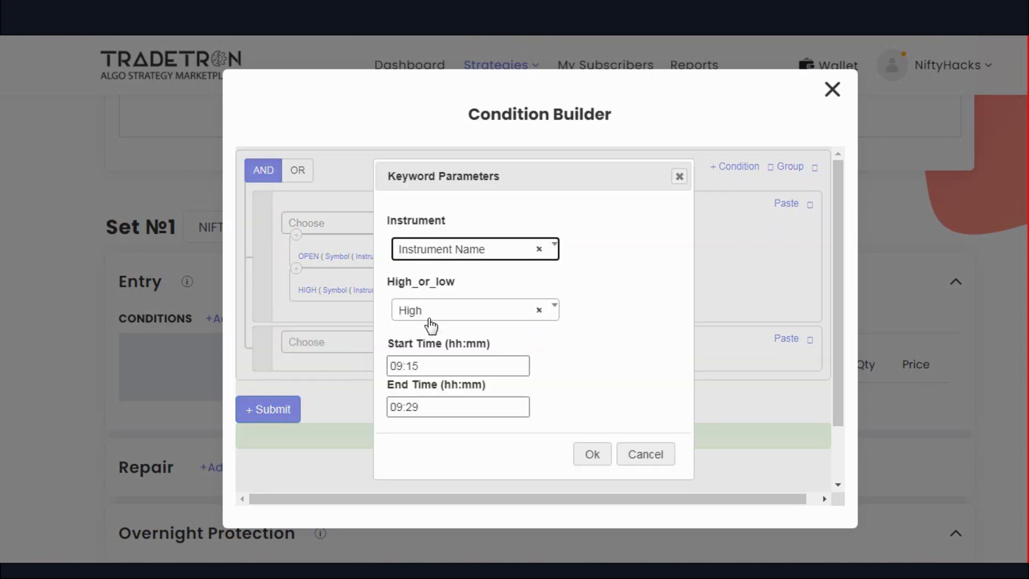
left_click(419, 408)
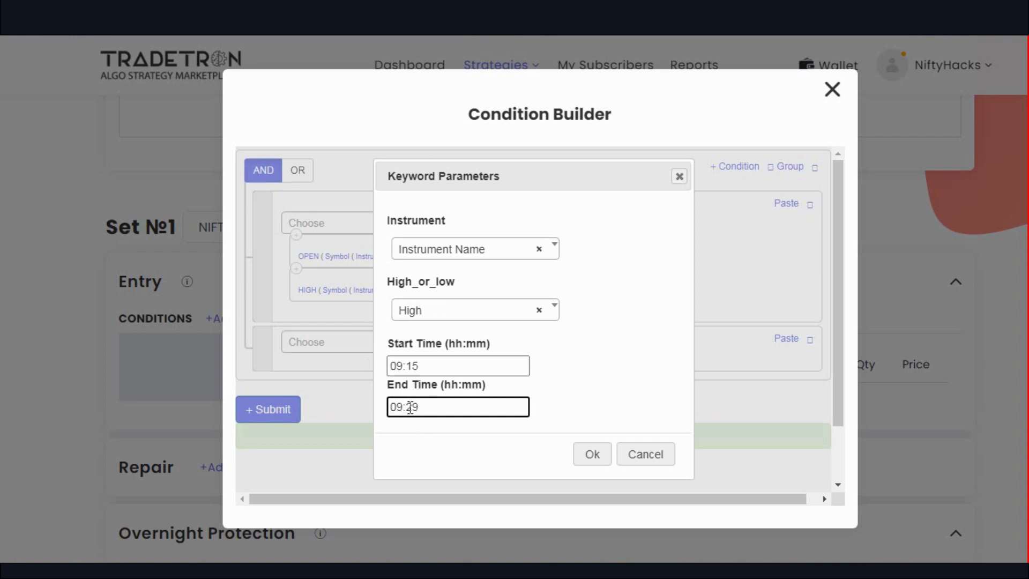
left_click(595, 456)
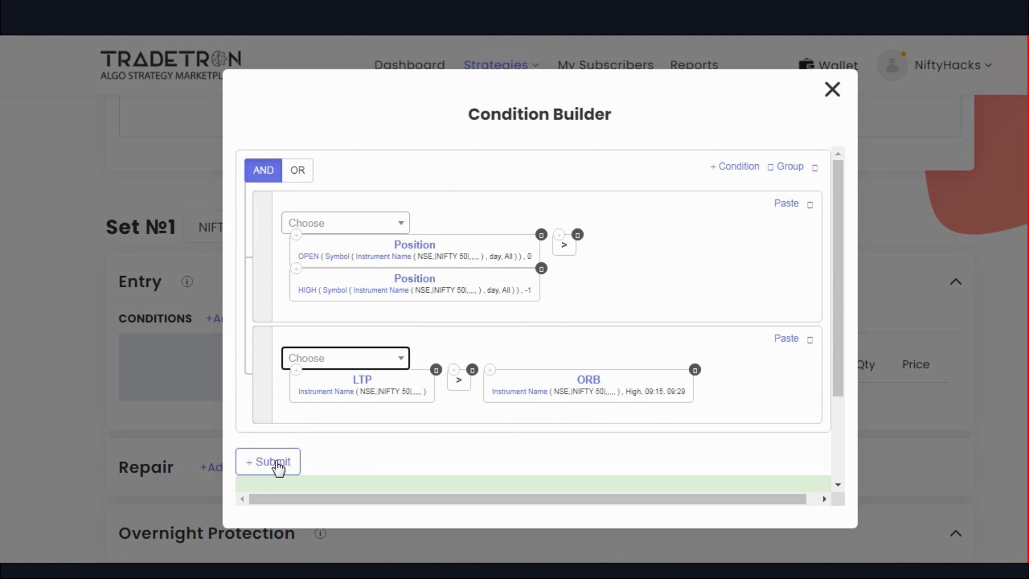
left_click(274, 463)
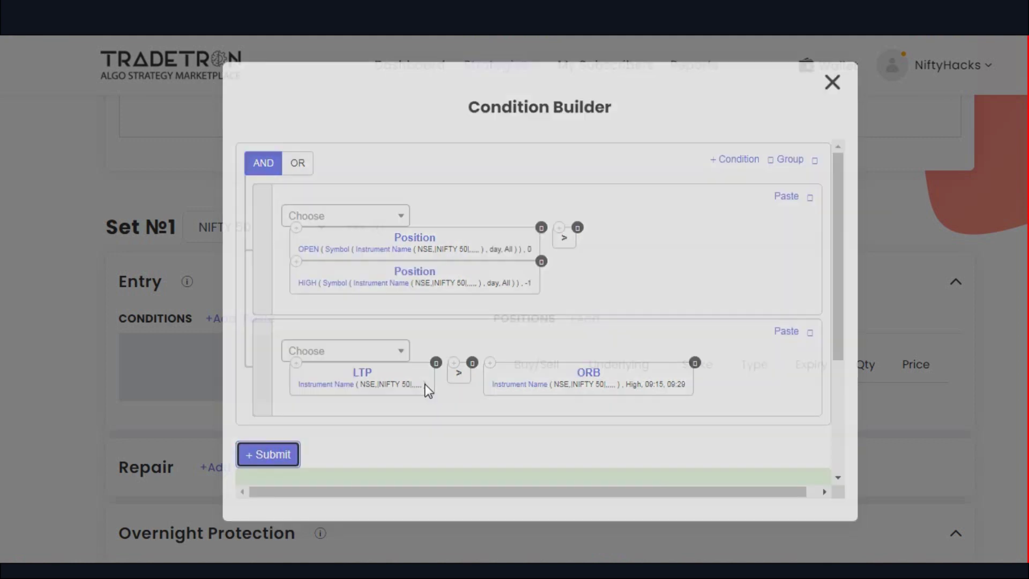
Step: Add a second set to the strategy and copy Set №1's entry conditions into its entry
scroll(627, 264, "down", 9)
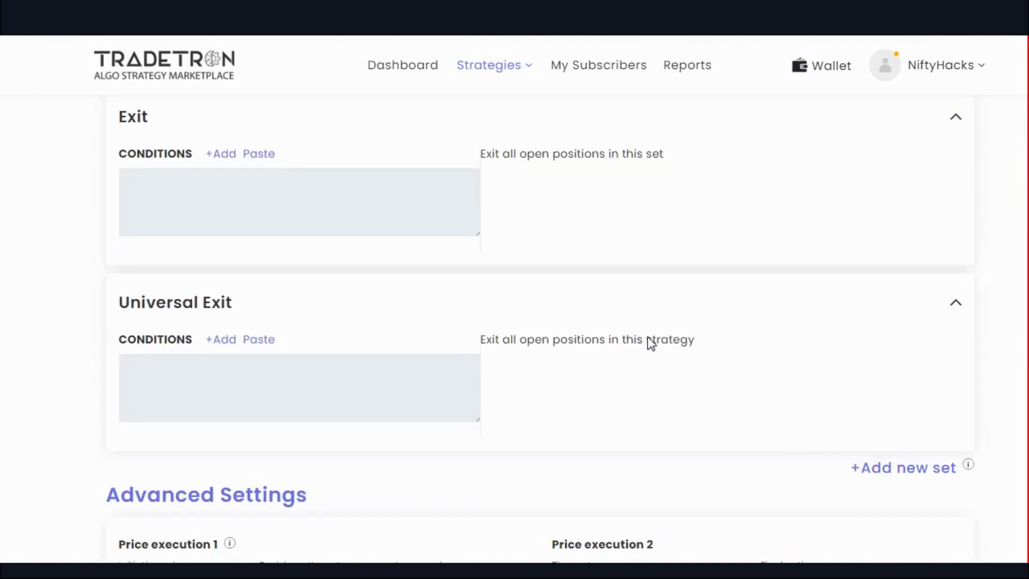
scroll(647, 343, "up", 6)
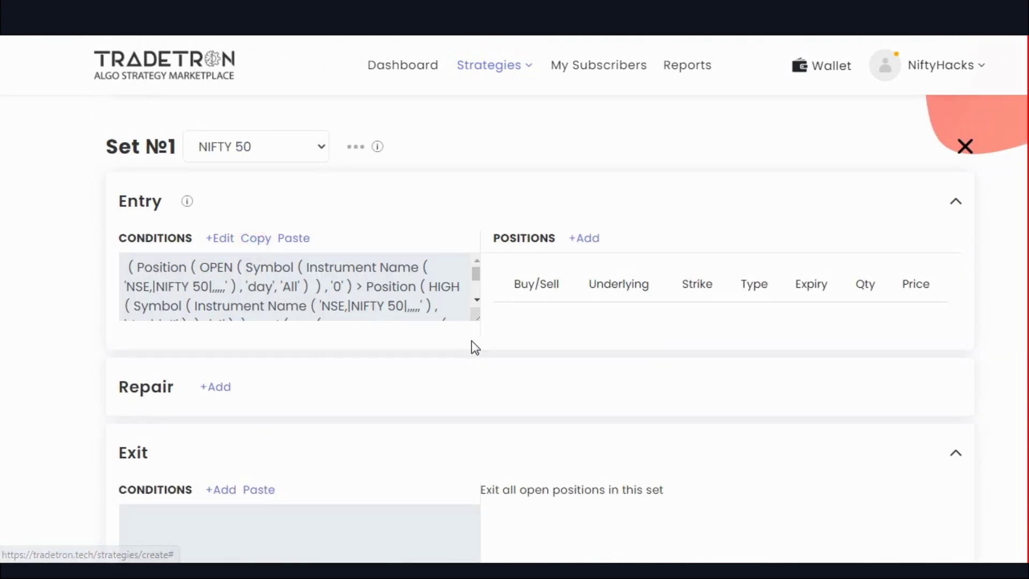
scroll(472, 344, "down", 7)
left_click(256, 339)
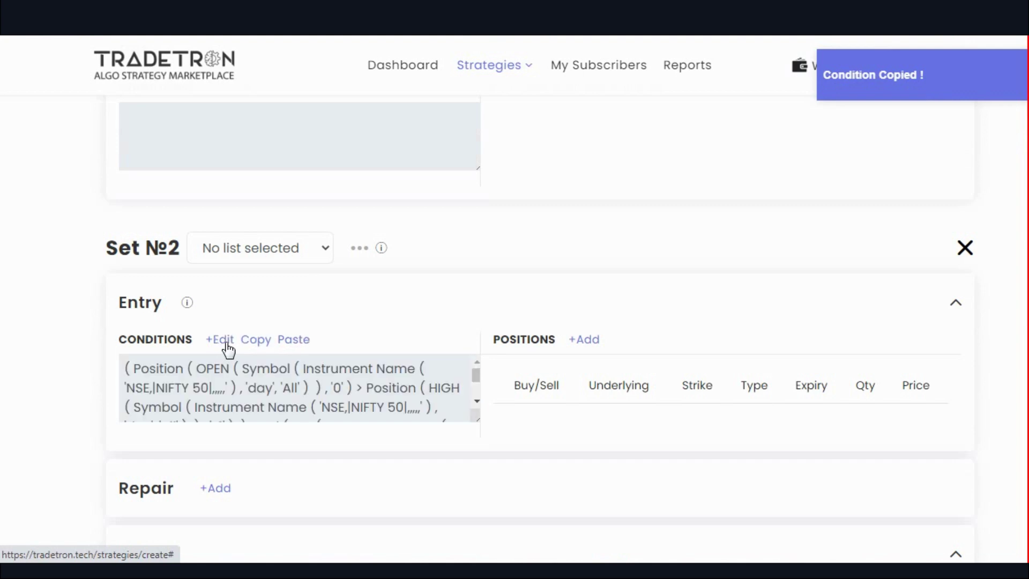
Step: In Set №2's entry conditions, change the HIGH position block's series to LOW with position -1
left_click(224, 341)
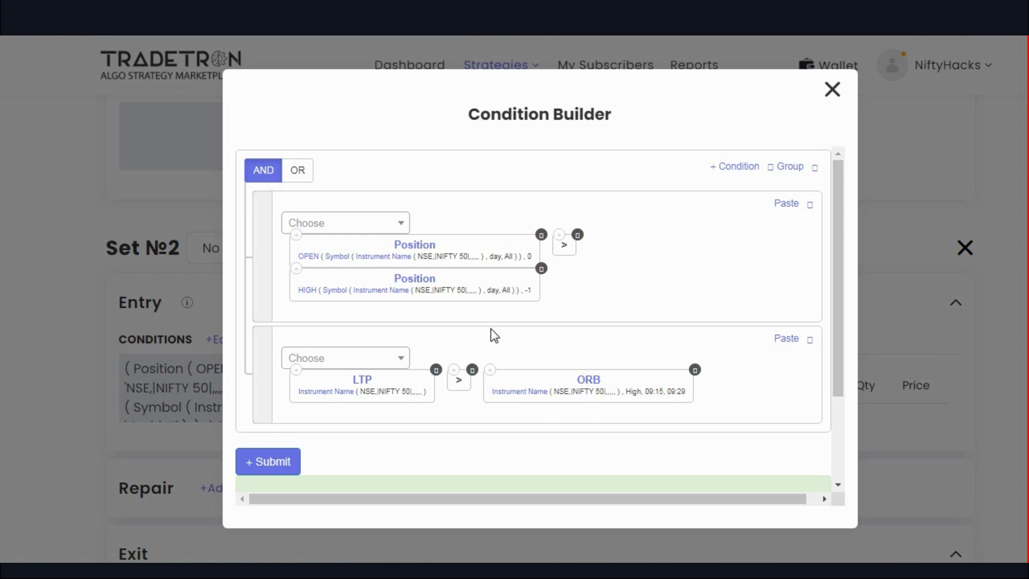
left_click(415, 279)
left_click(445, 255)
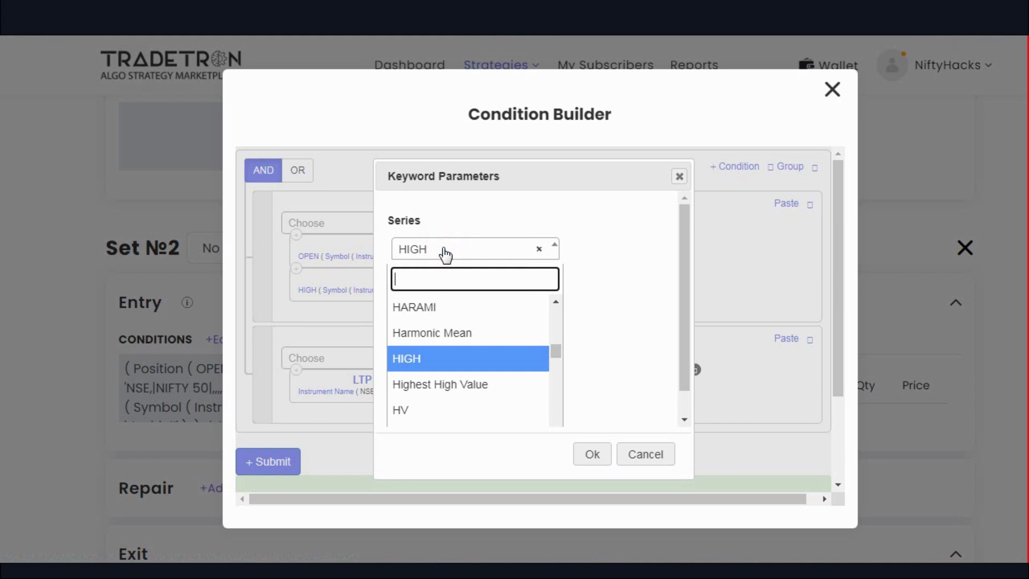
type("low")
key("Down")
key("Return")
type("-1")
key("Tab")
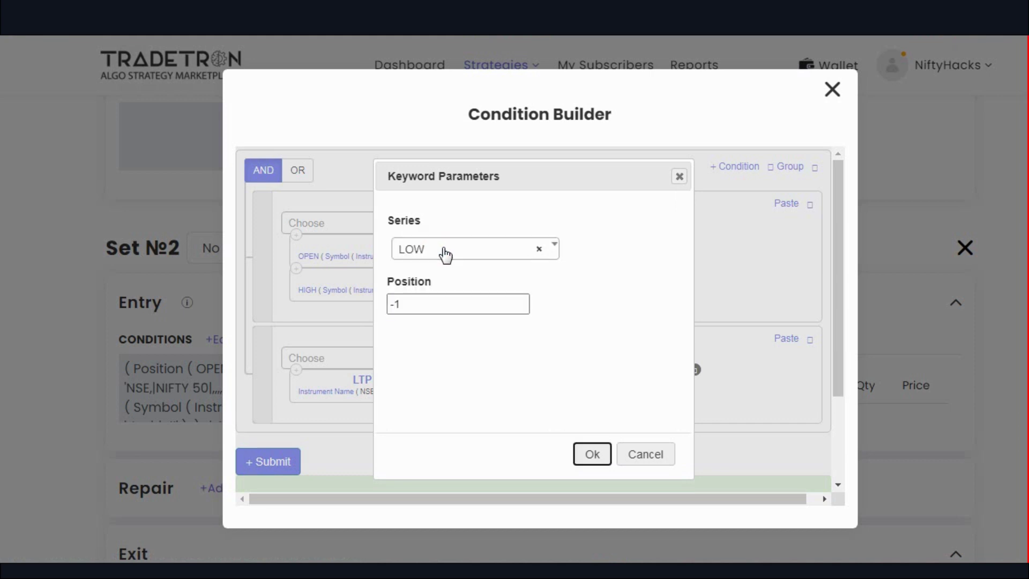
key("Return")
Step: Replace the > operator with < between the OPEN and LOW position blocks
left_click(578, 236)
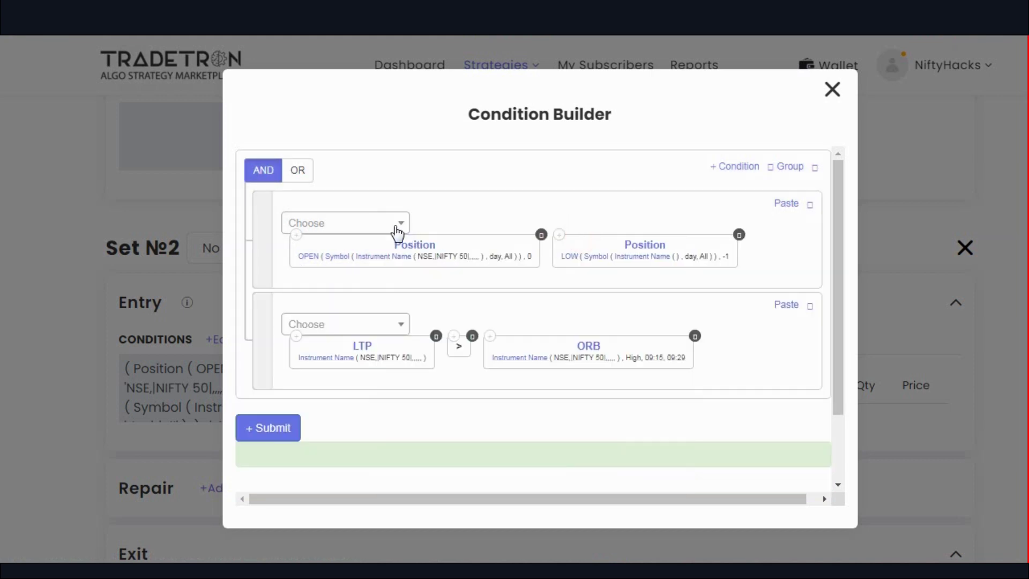
left_click(393, 225)
type("<")
key("Return")
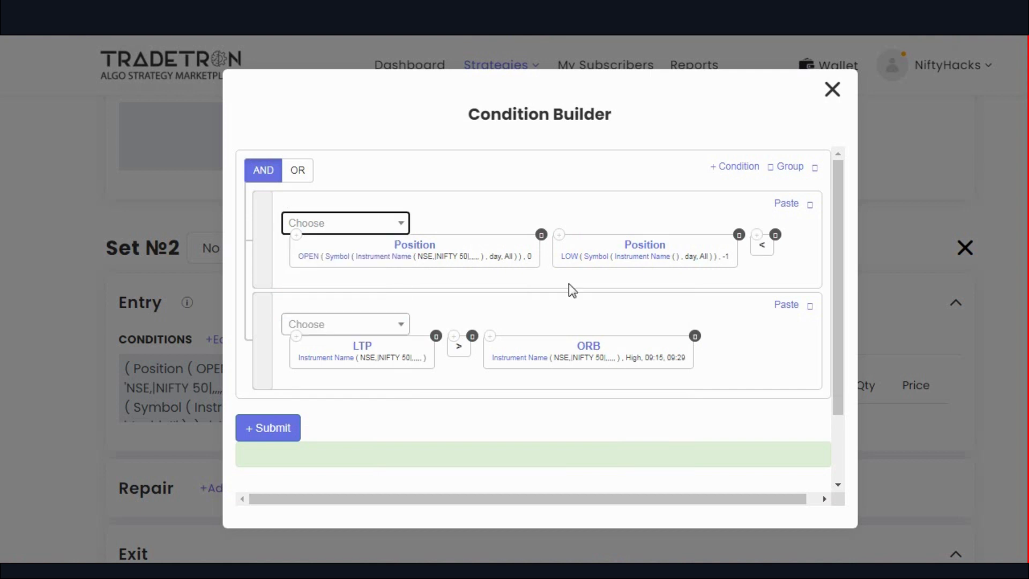
left_click_drag(753, 256, 586, 259)
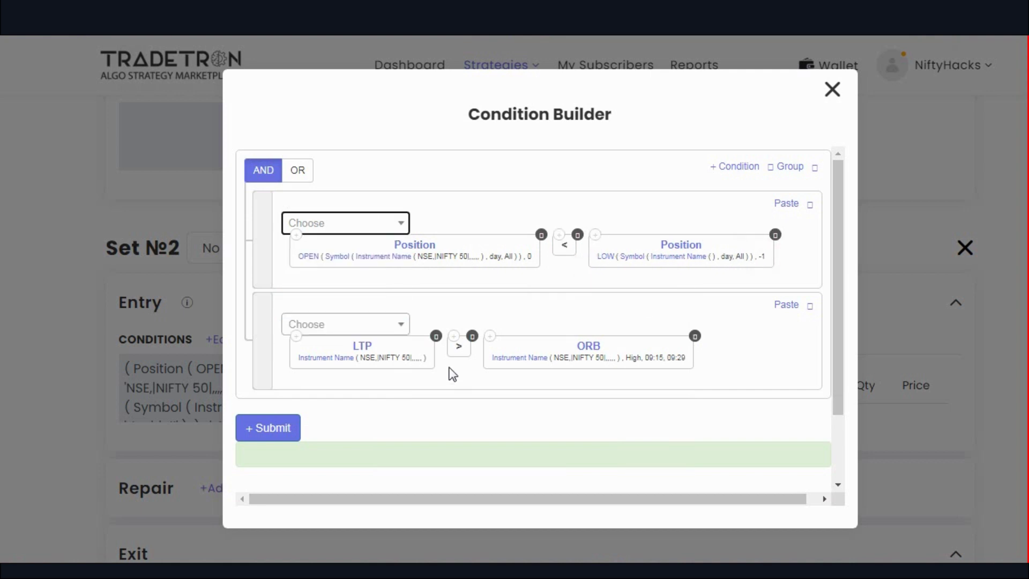
Step: Copy the < operator into the LTP condition in place of >, between the LTP and ORB blocks
left_click(560, 235)
left_click(785, 305)
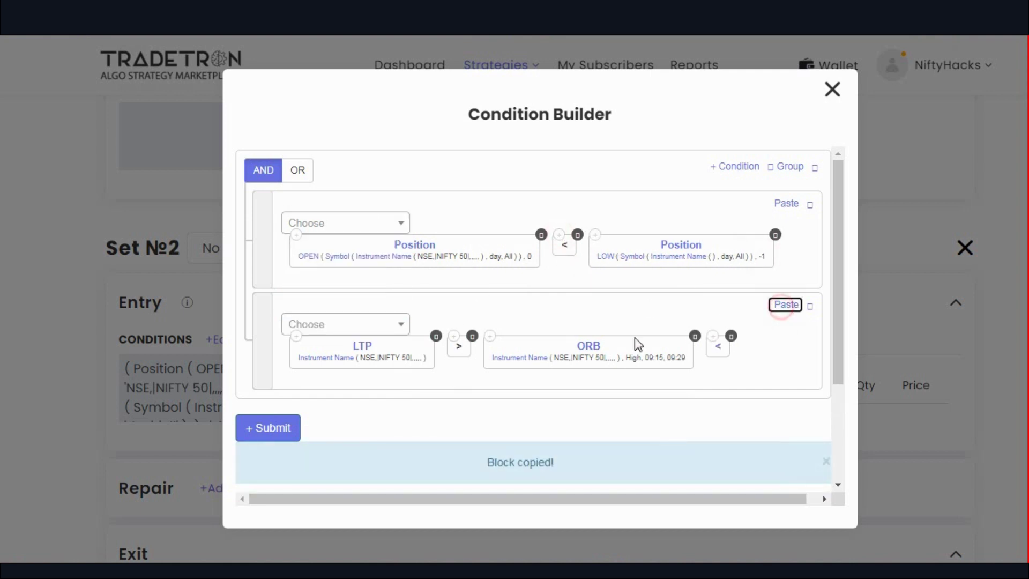
left_click(473, 336)
left_click(454, 336)
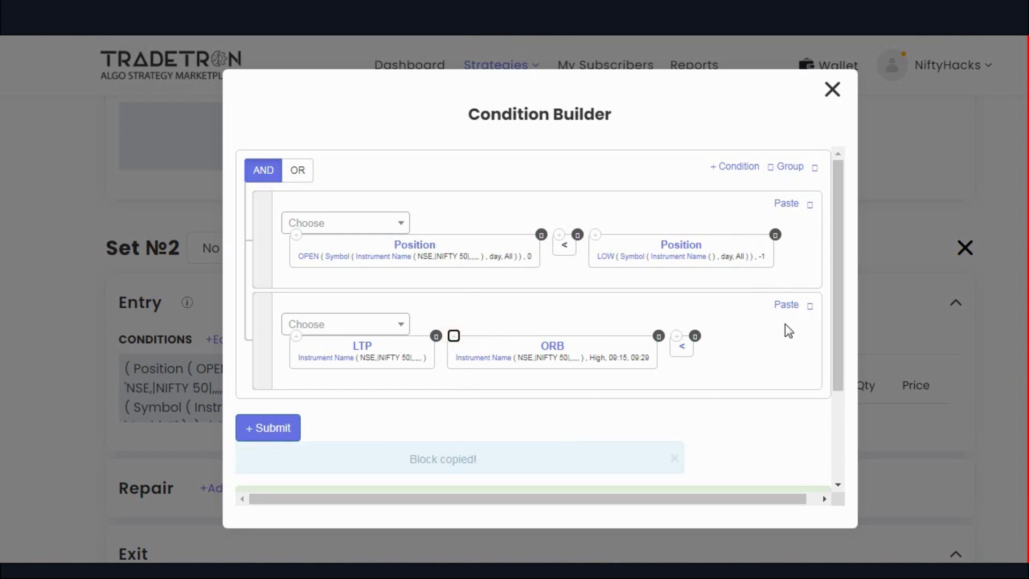
left_click(785, 305)
left_click(658, 336)
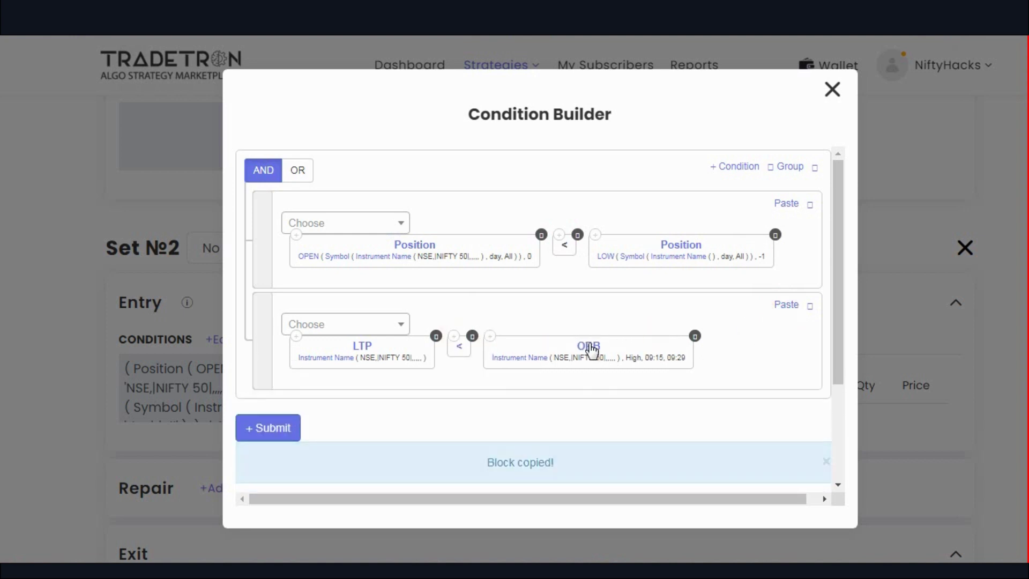
Step: Set the ORB block to Low, assign NSE NIFTY 50 to the LOW position block, and submit Set №2's entry conditions
left_click(539, 353)
left_click(444, 313)
left_click(446, 393)
left_click(592, 456)
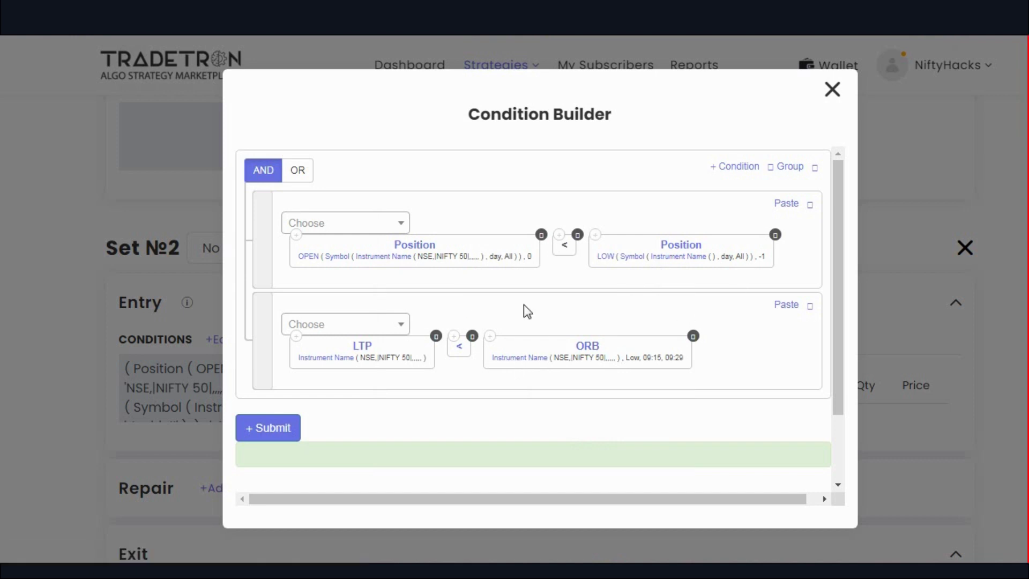
left_click_drag(636, 264, 574, 294)
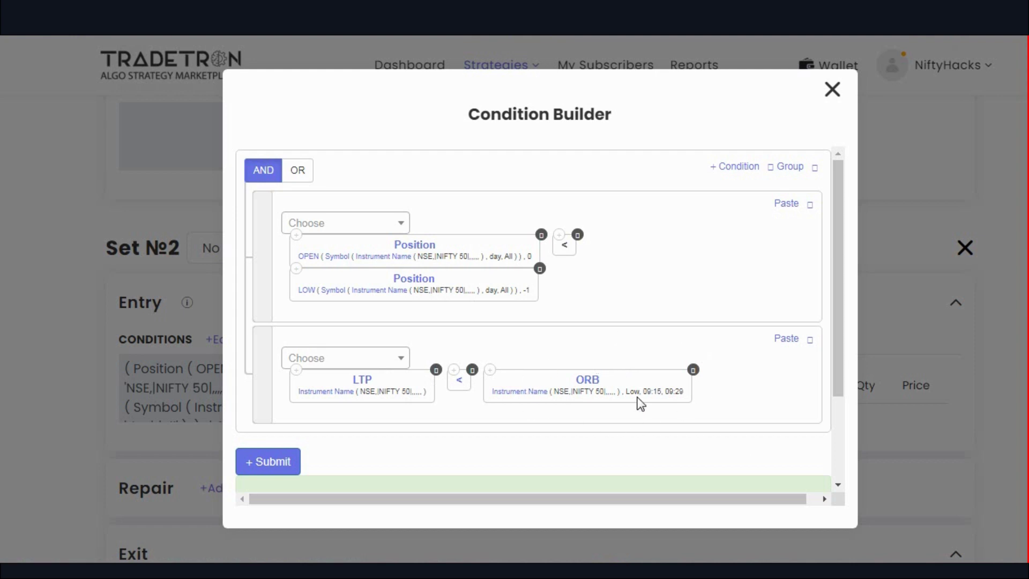
left_click(284, 464)
Step: Add a Buy position to Set №1's entry for NSE stocks in NIFTY 50, with product MIS and Value 10000
scroll(489, 276, "up", 7)
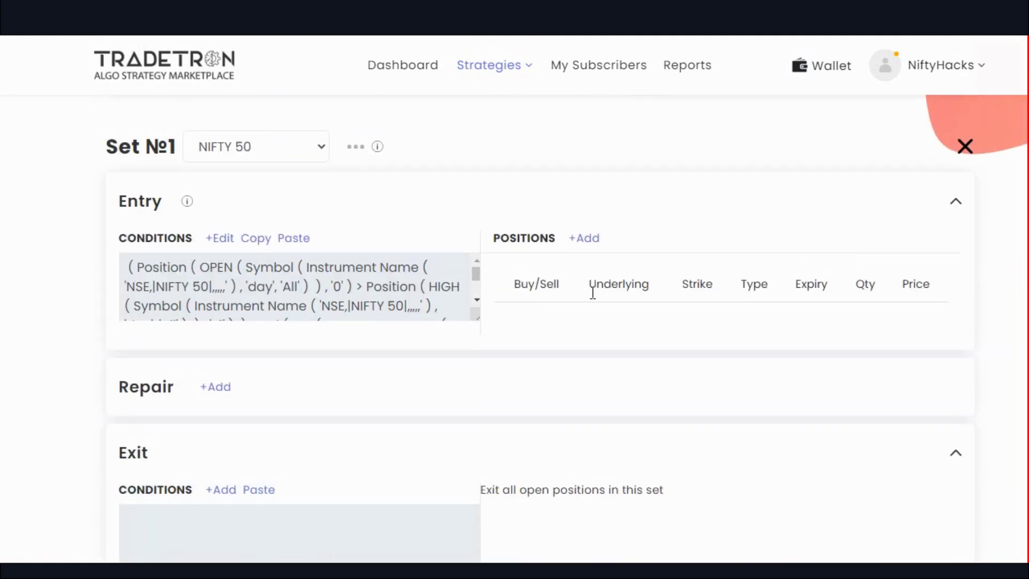
left_click(574, 238)
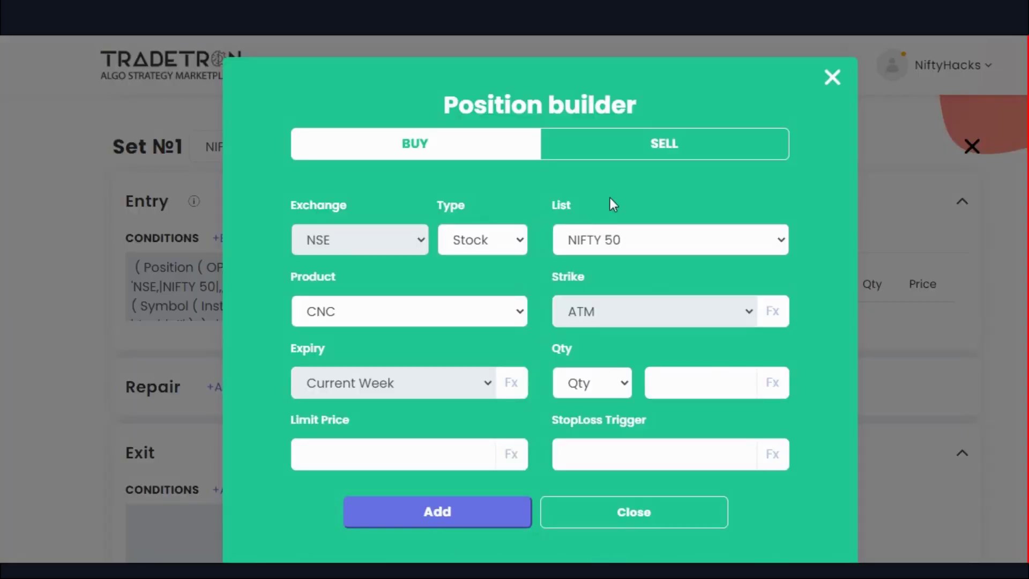
left_click(420, 321)
left_click(397, 360)
left_click(583, 390)
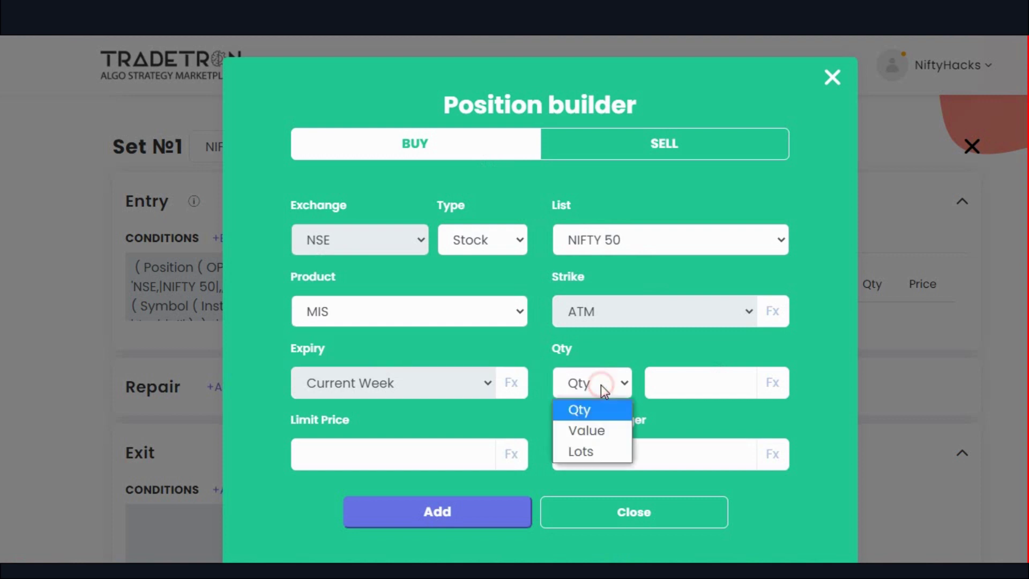
left_click(595, 428)
left_click(694, 396)
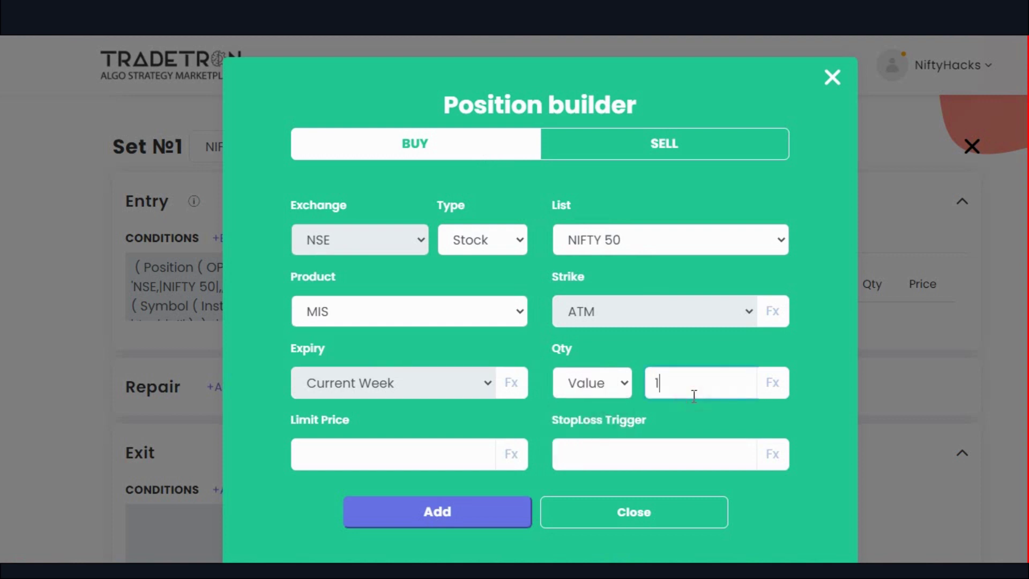
left_click(525, 518)
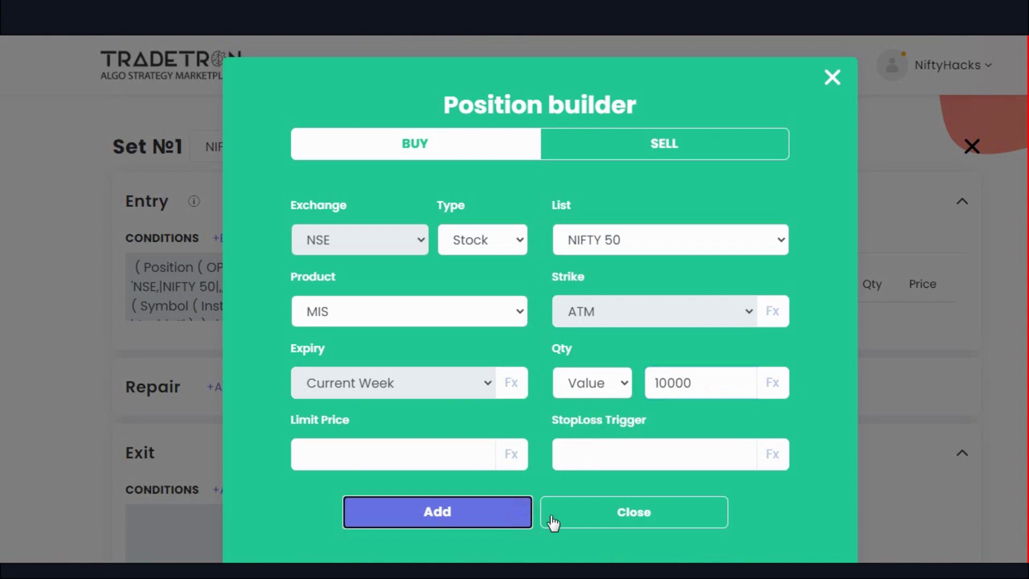
scroll(562, 386, "down", 10)
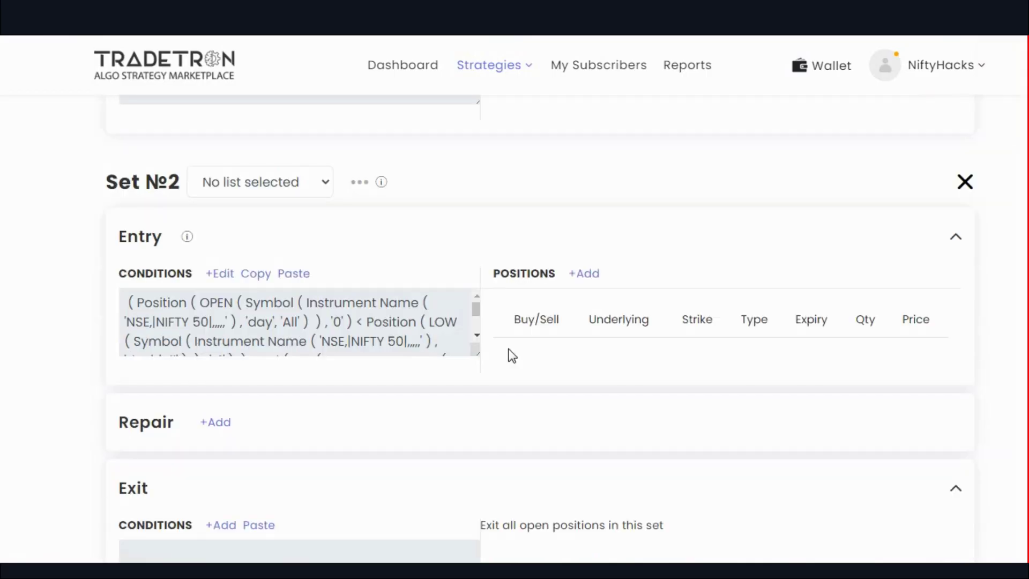
left_click(591, 274)
left_click(664, 156)
left_click(350, 244)
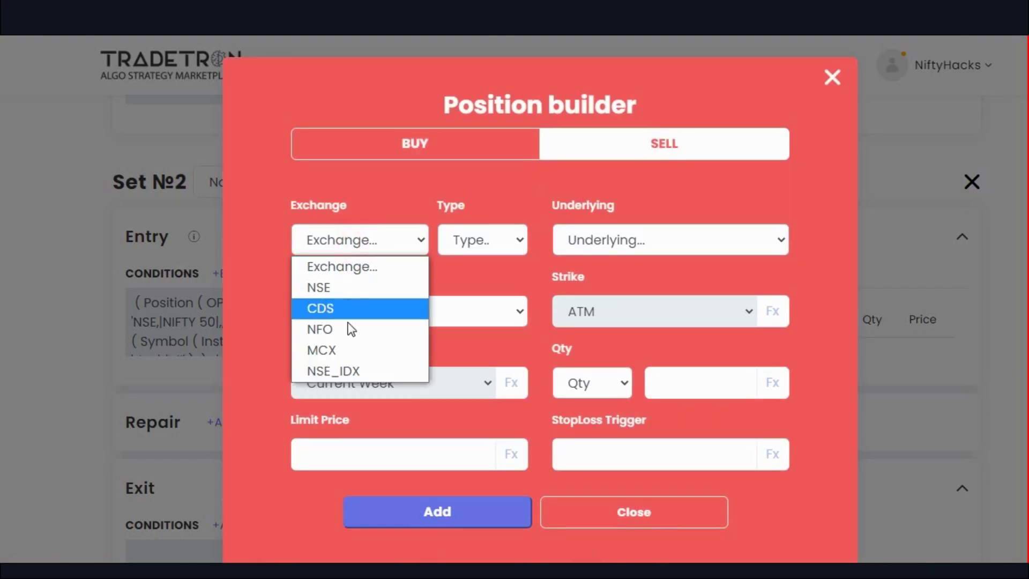
left_click(832, 78)
left_click(832, 77)
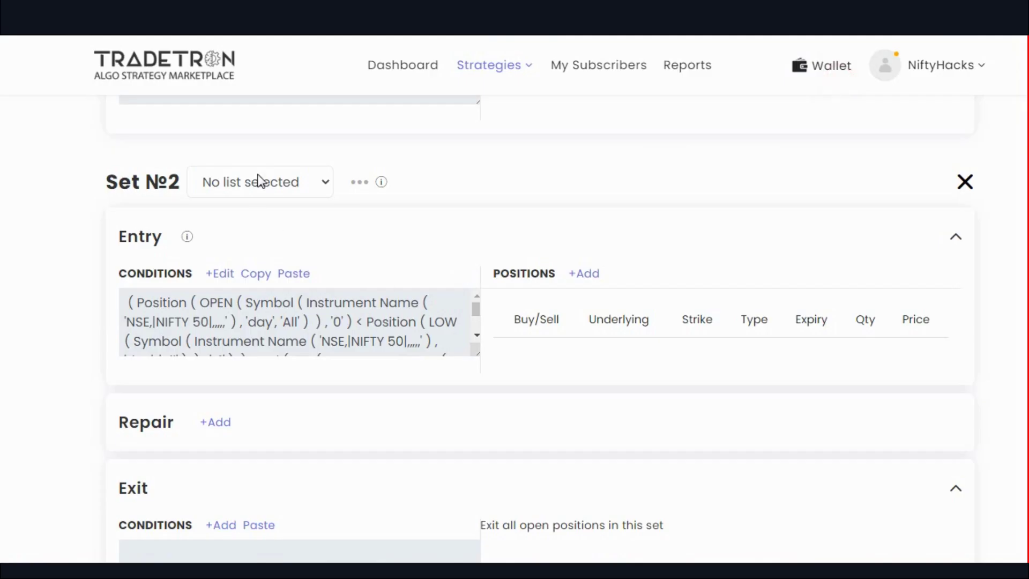
Step: Assign the NIFTY 50 list to Set №2 and add a Sell entry position for NSE stocks with product MIS and Value 10000
left_click(273, 182)
left_click(263, 228)
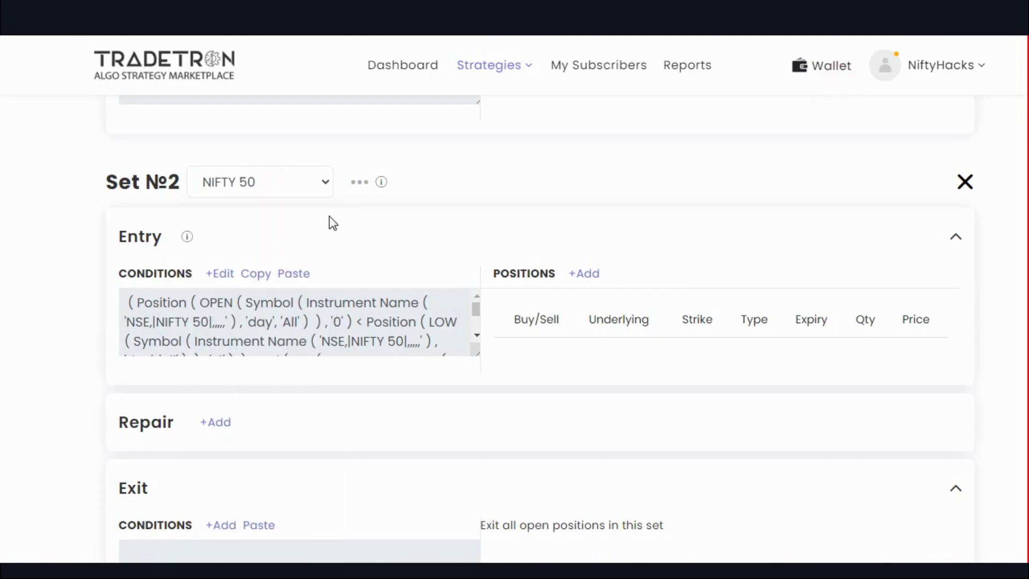
left_click(584, 274)
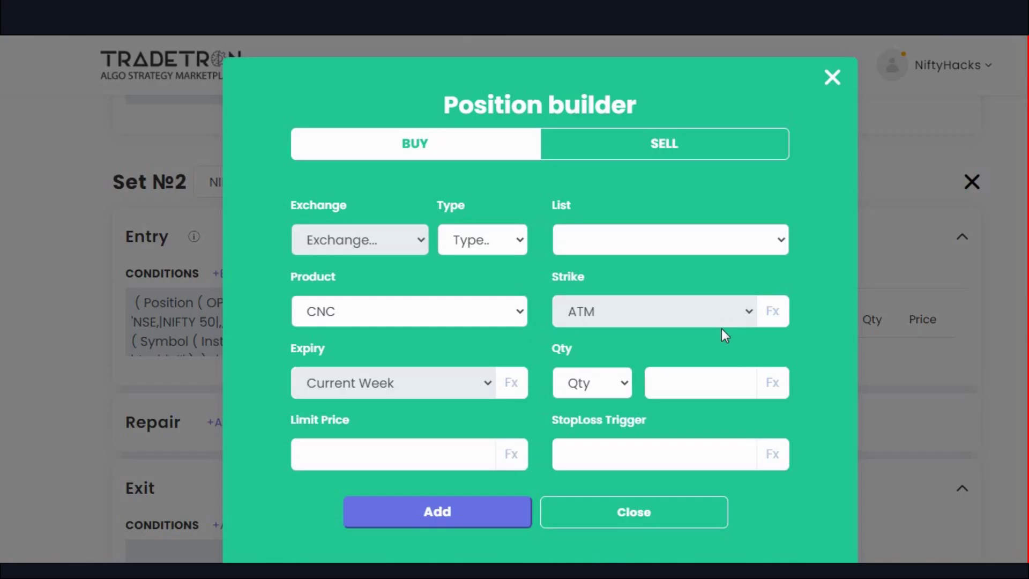
left_click(691, 158)
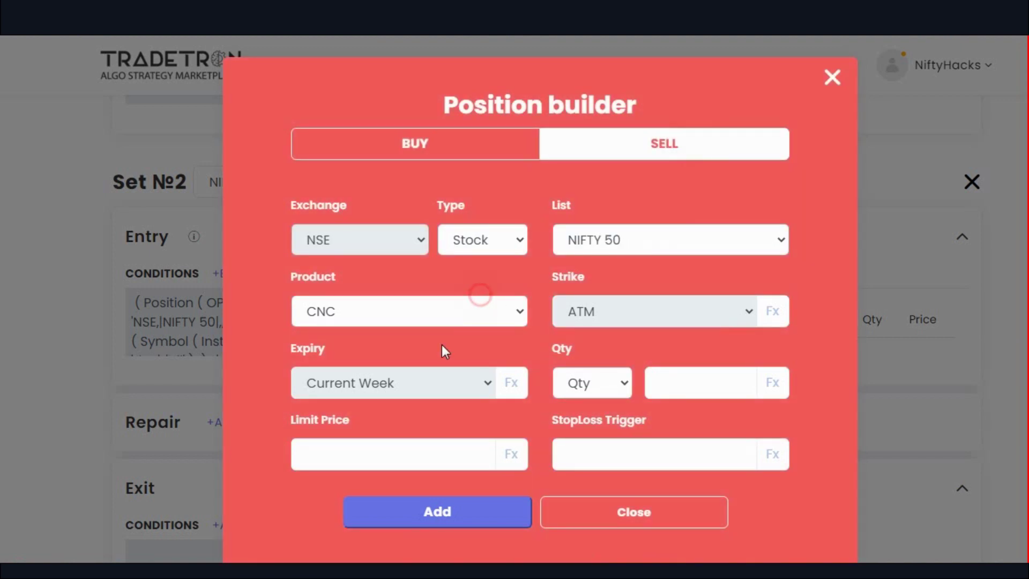
left_click(348, 323)
left_click(346, 358)
left_click(612, 390)
left_click(605, 431)
left_click(685, 391)
type("1000")
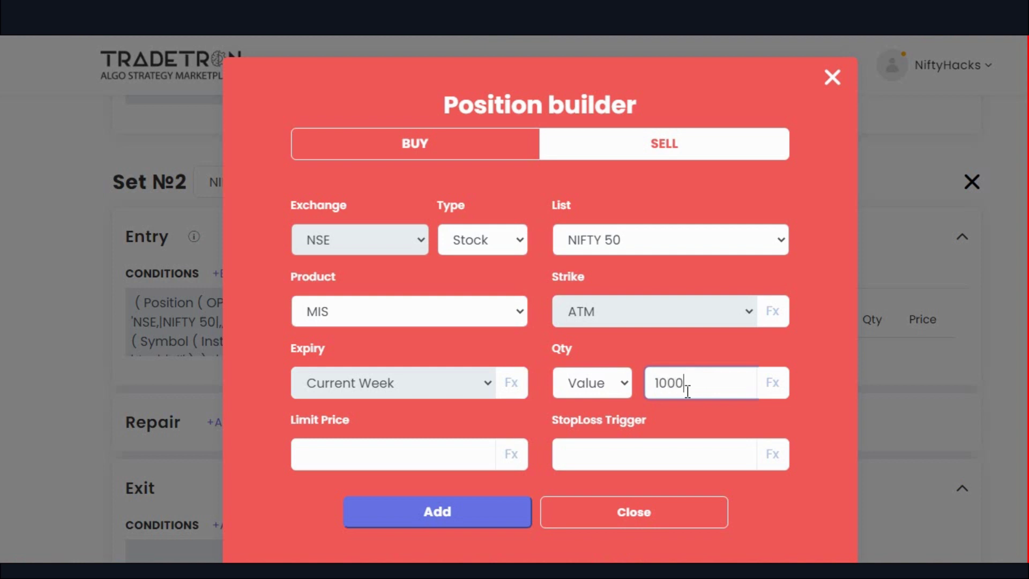
left_click(471, 509)
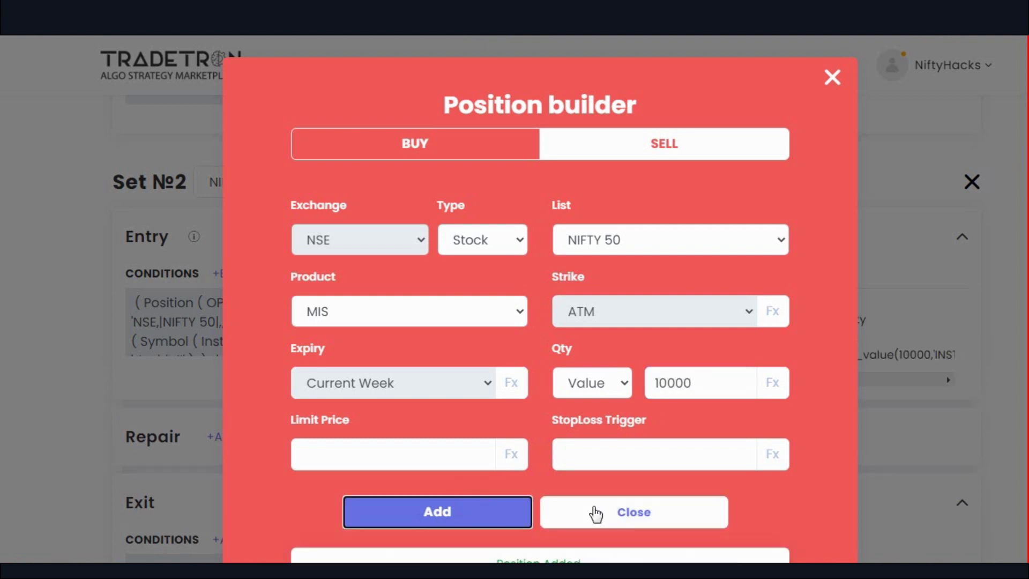
left_click(597, 512)
scroll(462, 375, "up", 5)
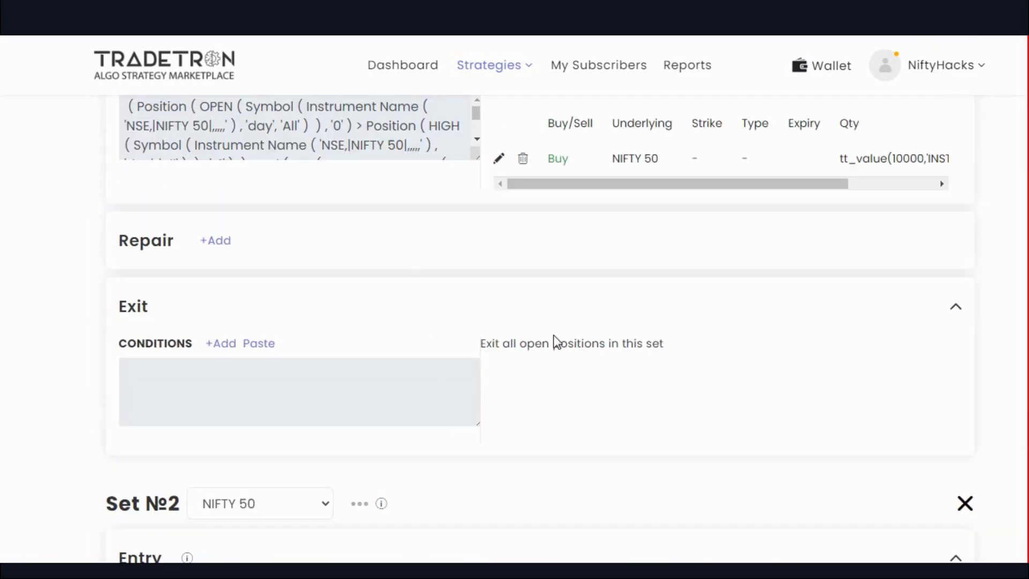
scroll(533, 333, "up", 2)
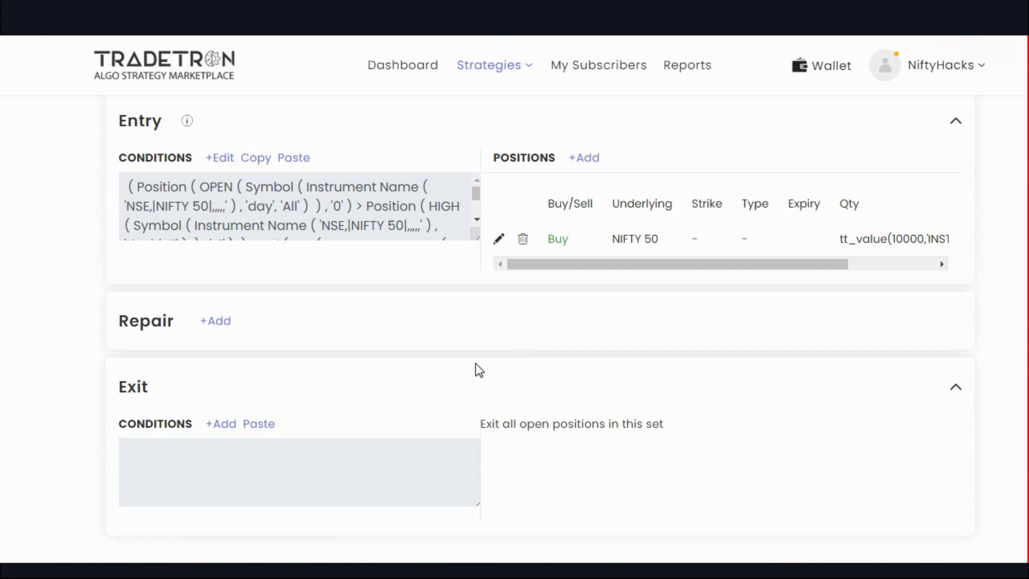
Step: Review the entry and stop-loss rules in the orb hack notes, including the candle levels before and after 9:45
key("alt+Tab")
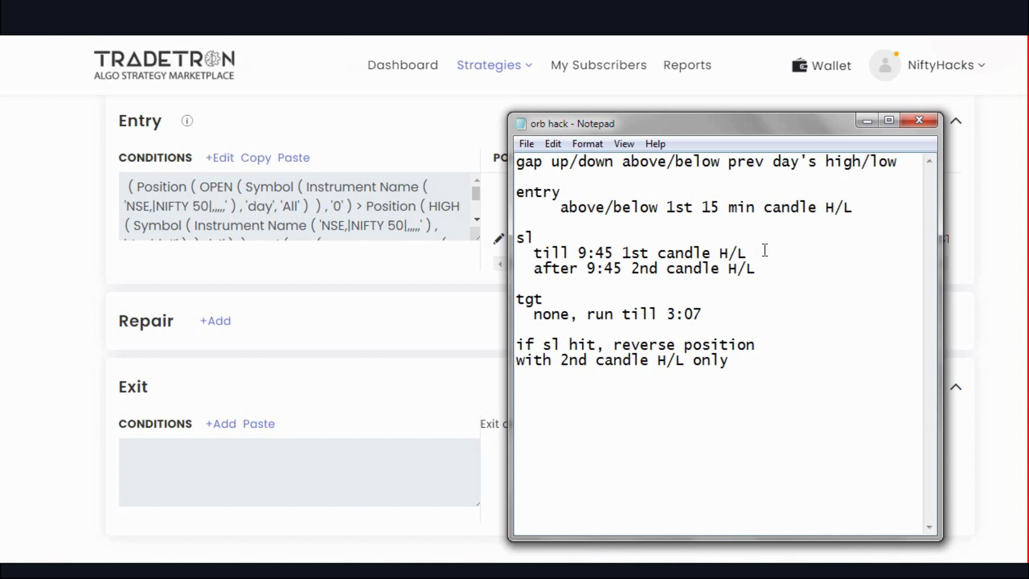
left_click_drag(762, 253, 537, 253)
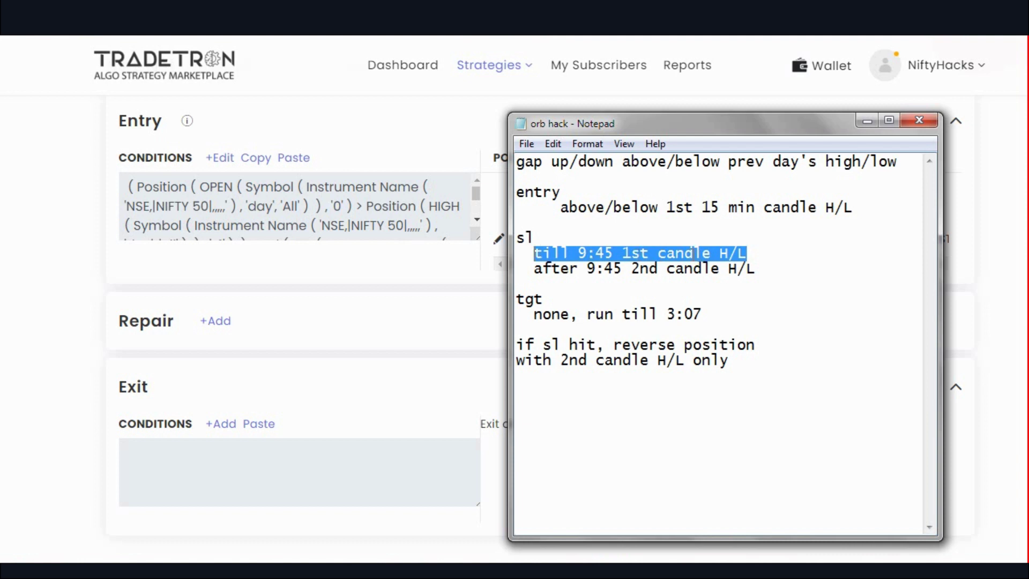
left_click_drag(649, 207, 860, 205)
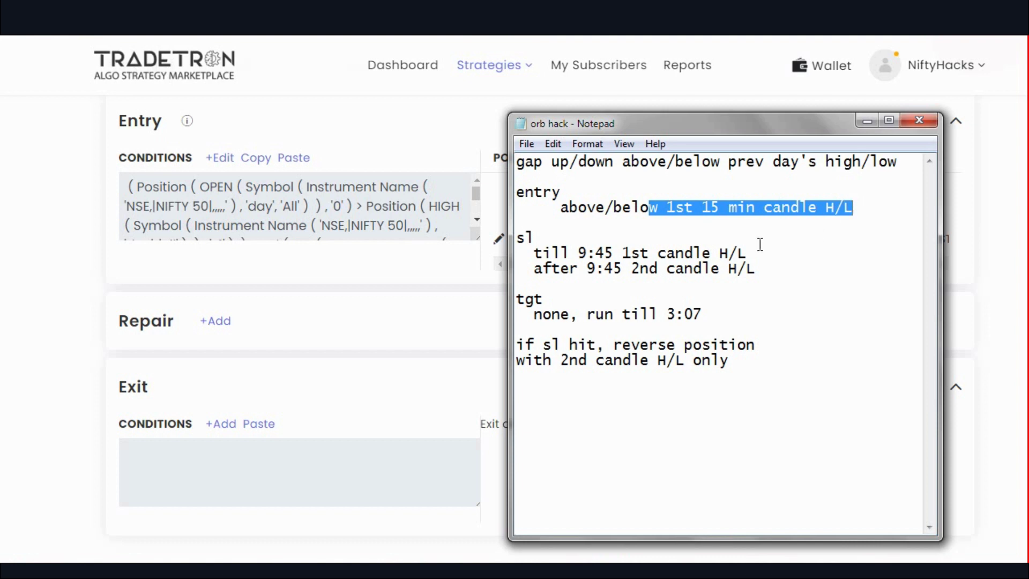
left_click(617, 242)
left_click_drag(606, 269, 760, 269)
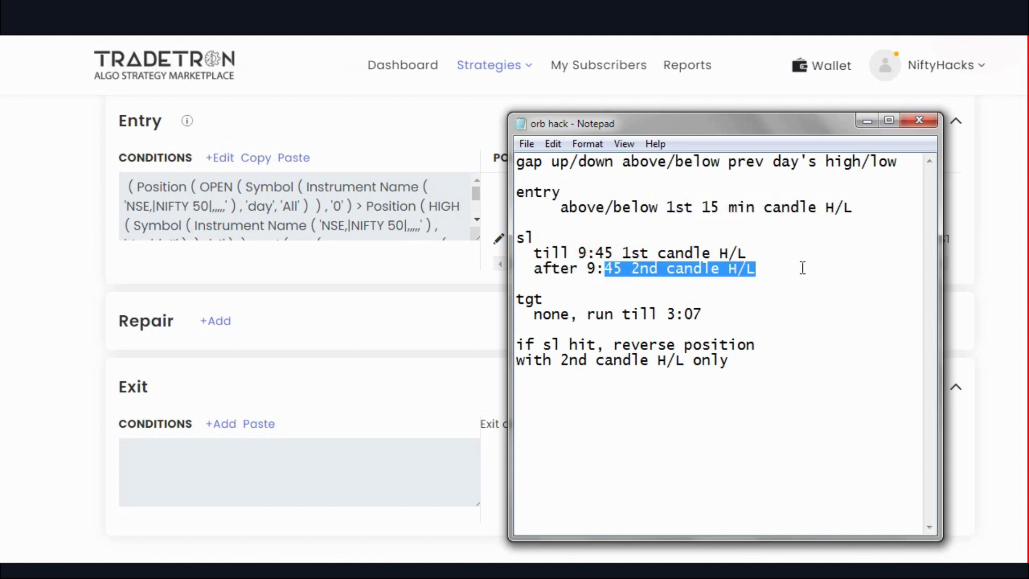
left_click(290, 372)
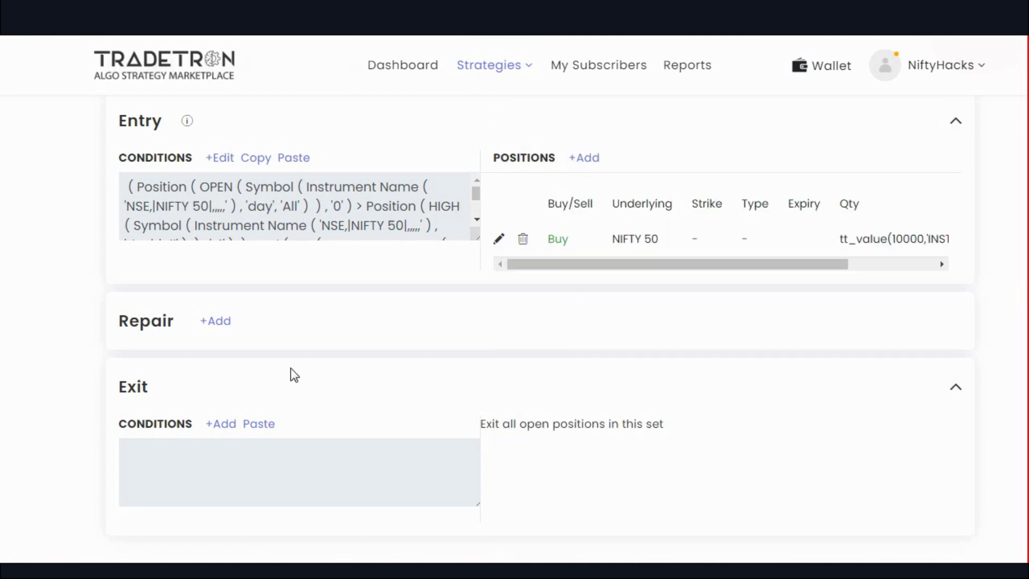
Step: Set up the Buy set's exit conditions as two groups joined by OR, each holding two empty conditions joined by AND
left_click(227, 429)
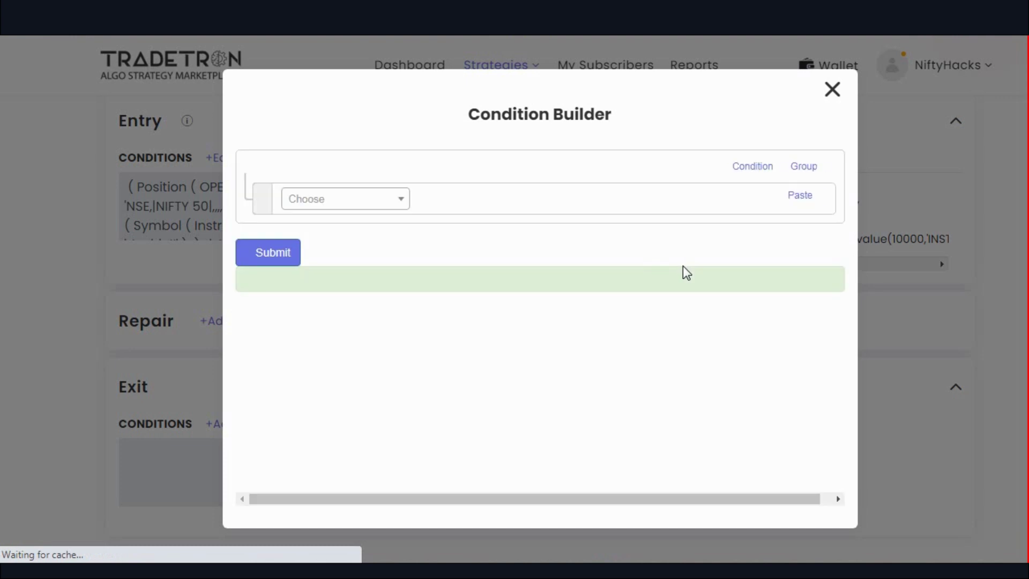
left_click(799, 167)
left_click(788, 177)
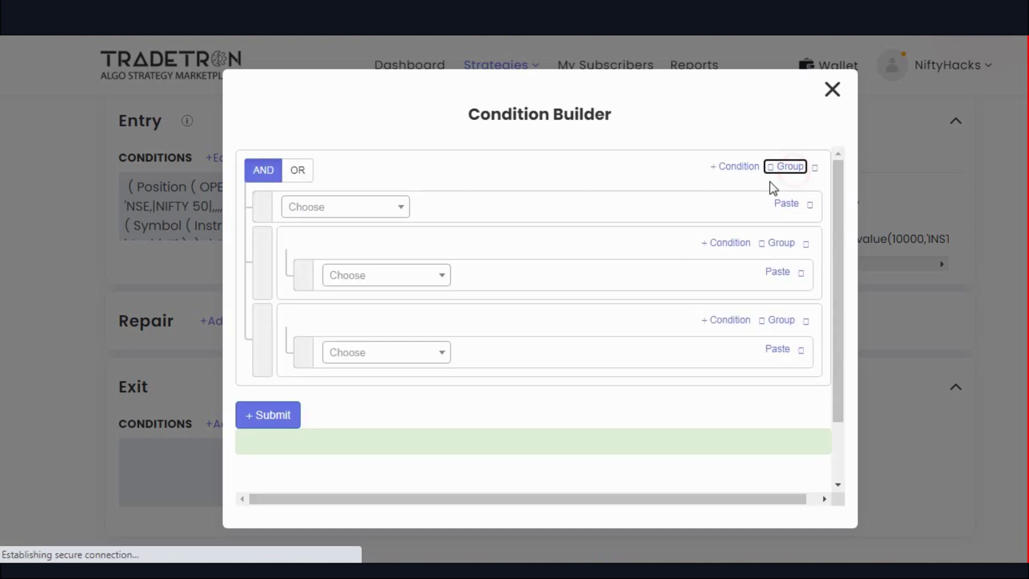
left_click(807, 204)
left_click(303, 172)
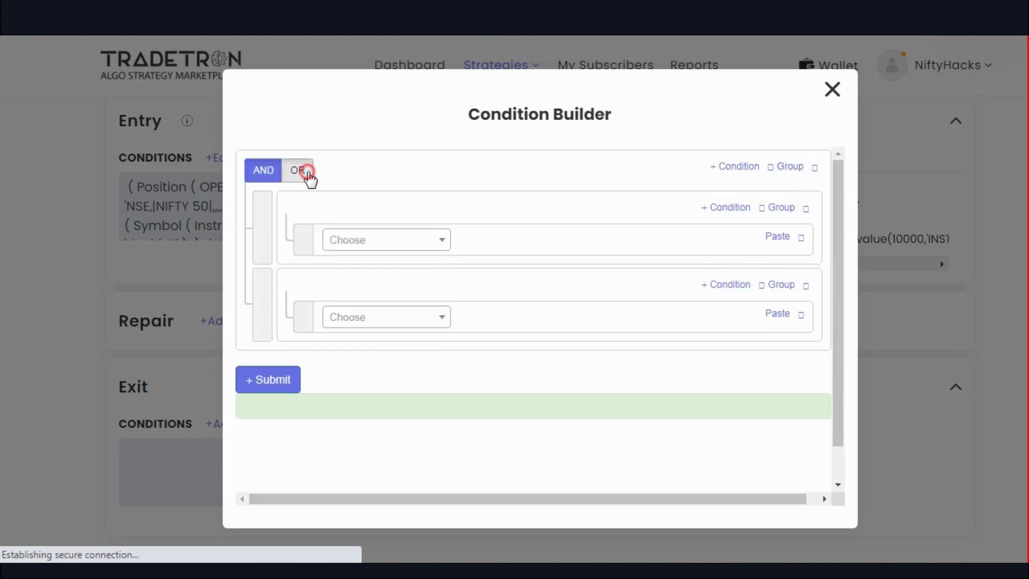
left_click(726, 209)
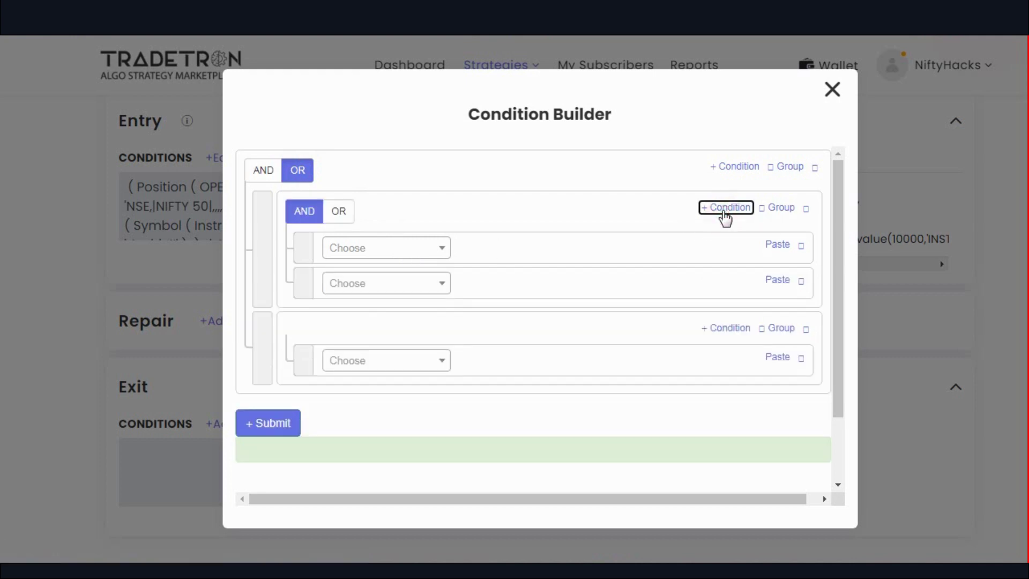
left_click(735, 331)
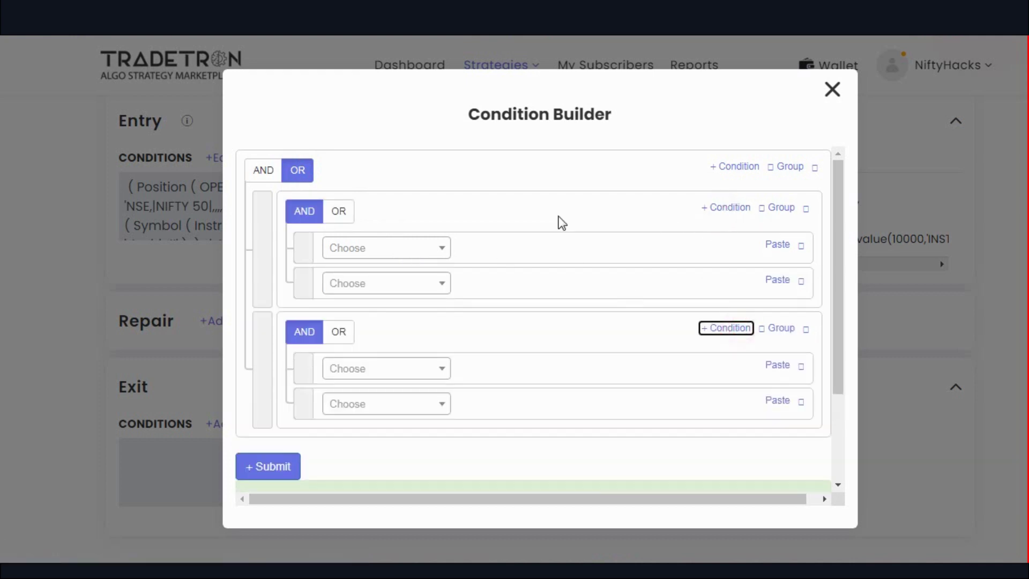
Step: Start the first group's first exit condition with the NSE Time keyword followed by the < operator
left_click(420, 253)
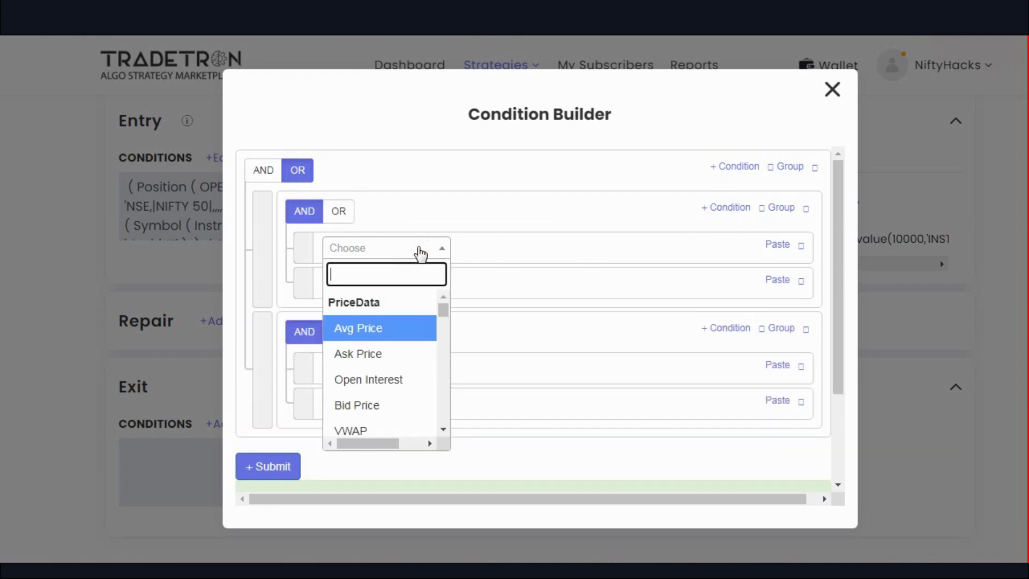
type("time")
key("Down")
key("Return")
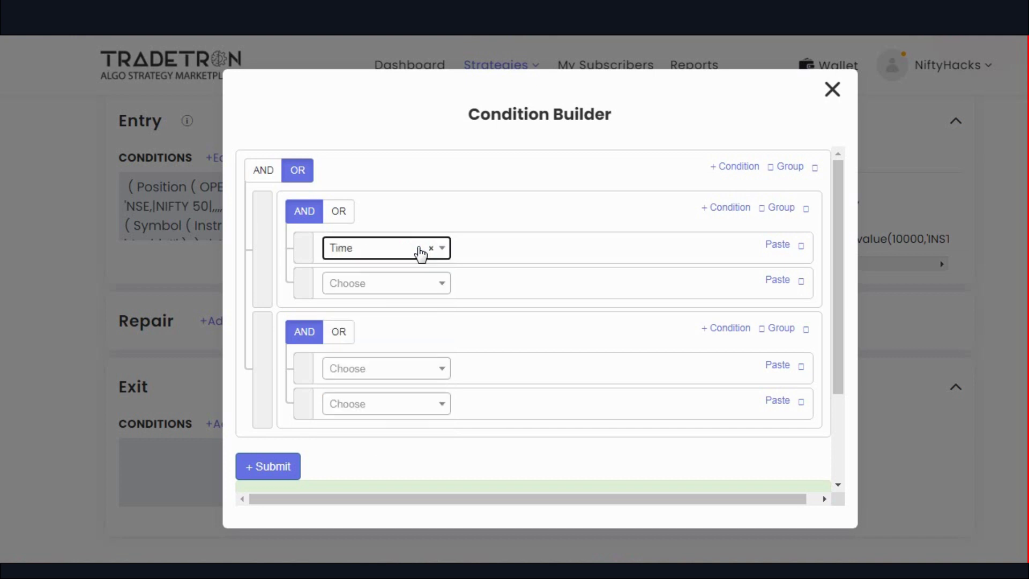
left_click(589, 460)
left_click(393, 252)
type("<")
key("Return")
Step: Complete the first group's time condition with a Number keyword set to 945
left_click(392, 253)
type("num")
key("Return")
left_click(421, 251)
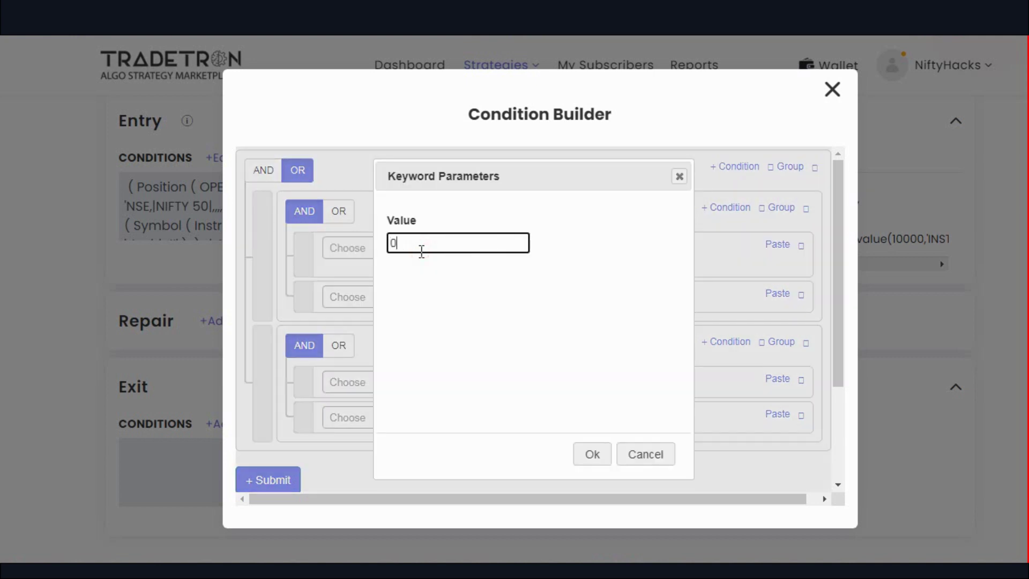
key("Tab")
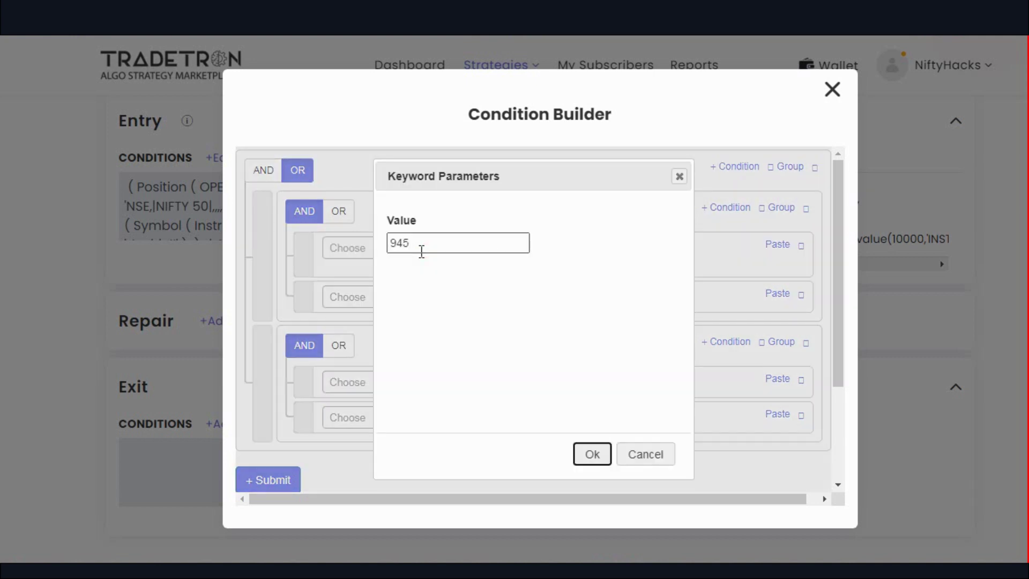
key("Return")
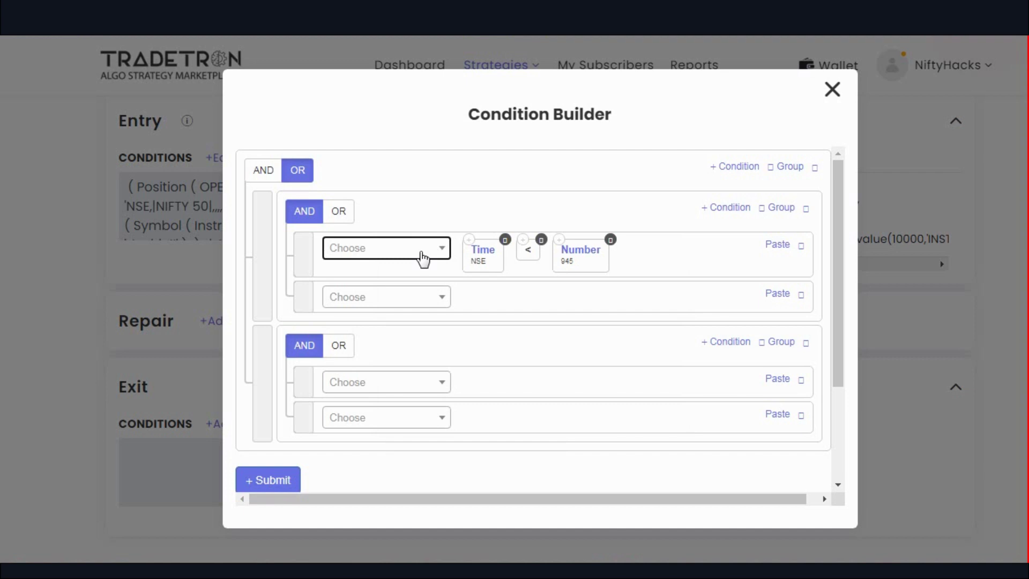
Step: Add the LTP keyword to the first group's second condition, using Traded Instrument Name as its instrument
left_click(405, 296)
type("ltp")
key("Return")
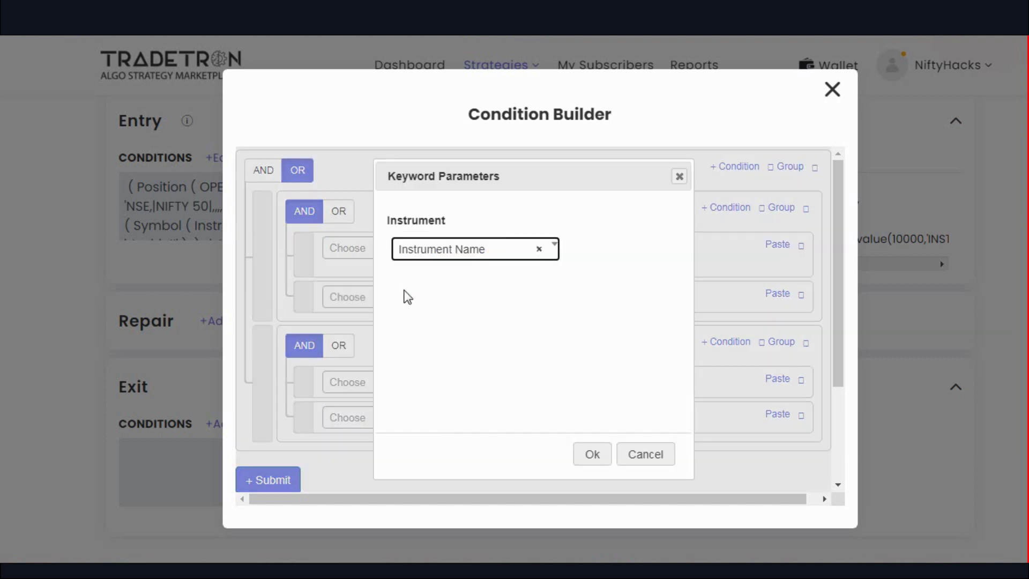
key("Down")
key("Down")
key("Return")
key("Tab")
key("Return")
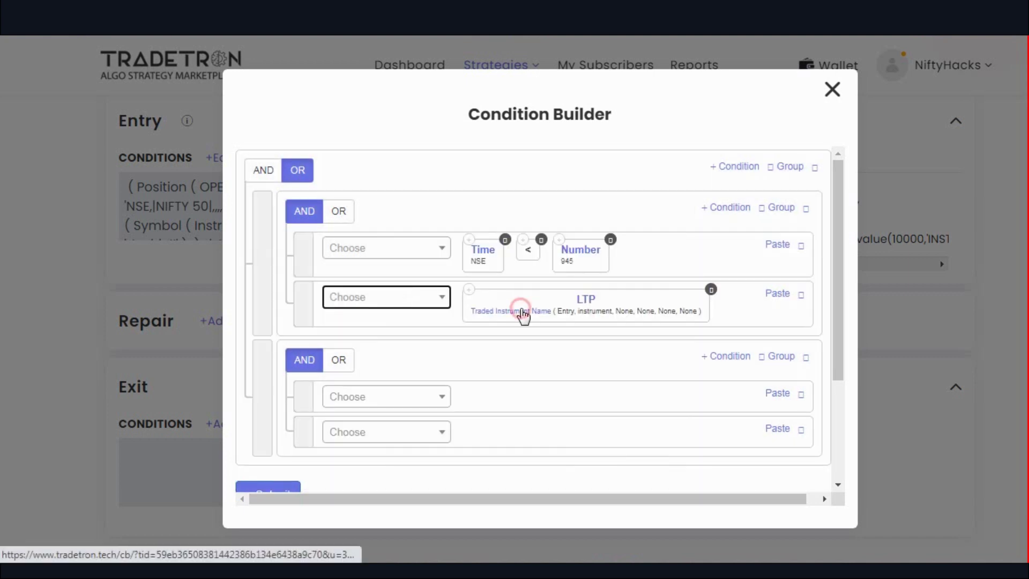
Step: Configure the LTP block's traded instrument with underlying NIFTY 50, set number 1, condition number 1 and leg number 1
left_click(460, 390)
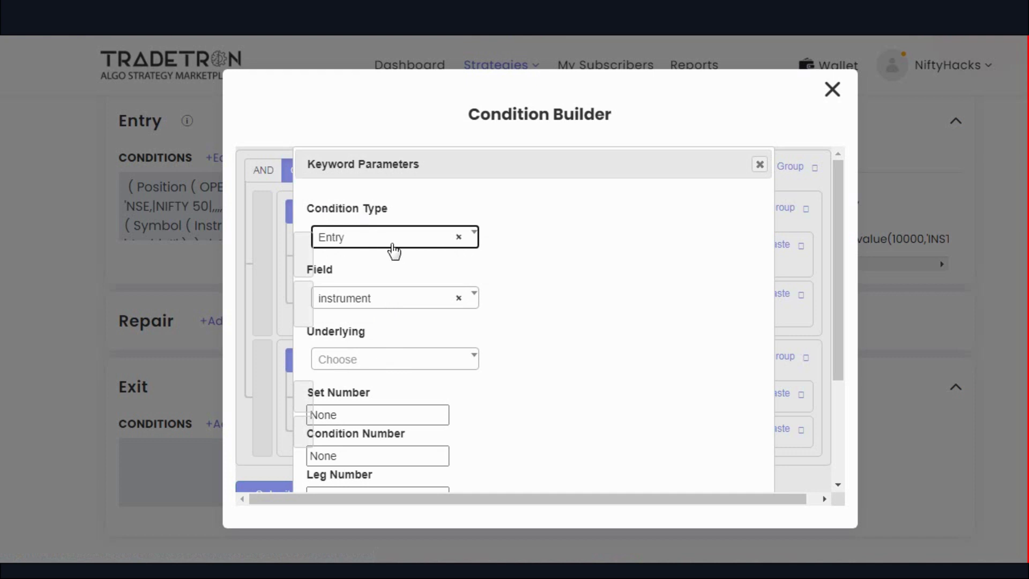
left_click(363, 360)
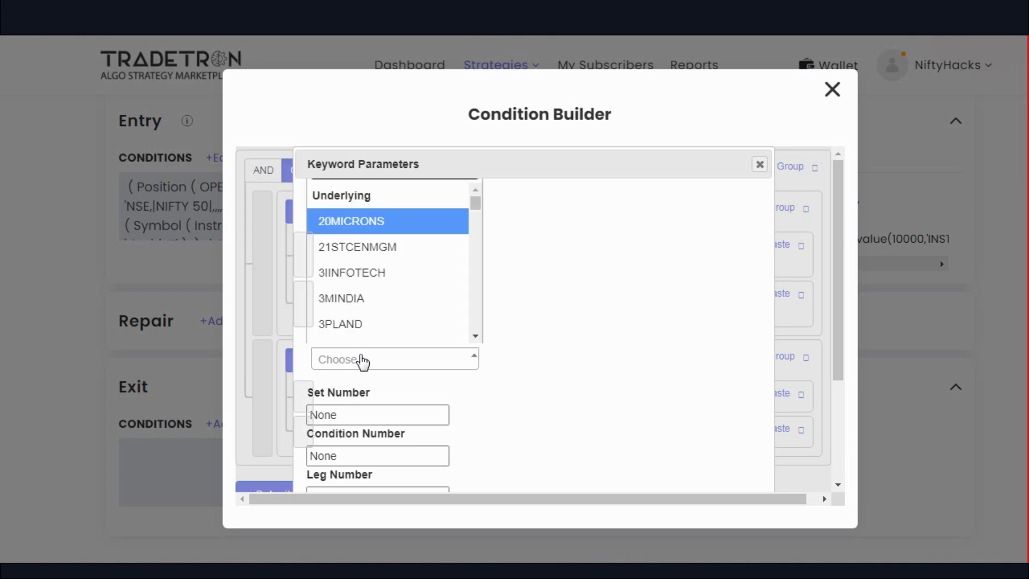
left_click(384, 224)
left_click(388, 415)
double_click(388, 415)
type("1")
key("Tab")
type("1")
key("Tab")
type("1")
key("Tab")
key("Return")
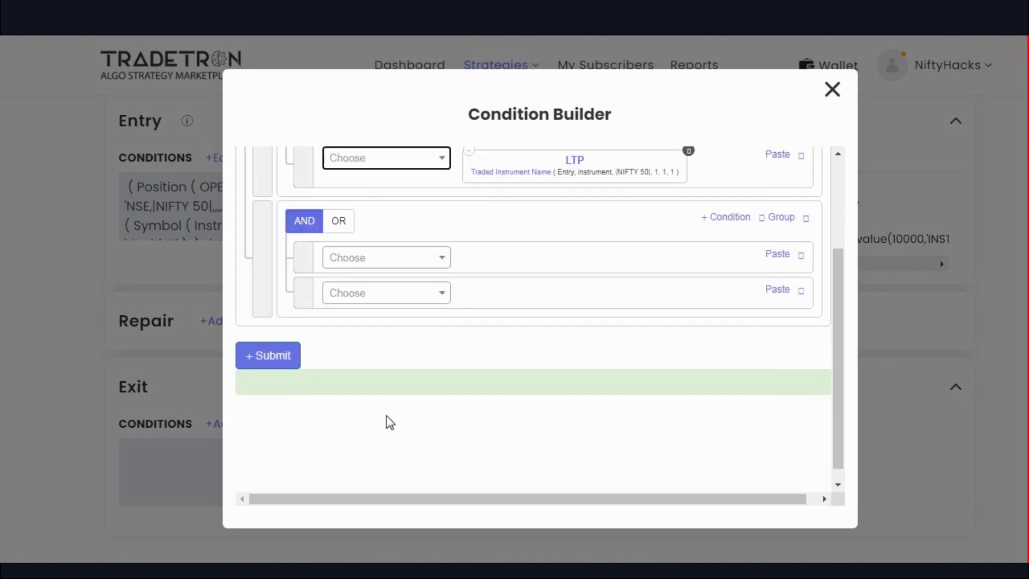
Step: Extend the LTP condition with the < operator and an ORB keyword set to Low from 09:15 to 09:29
scroll(674, 356, "up", 3)
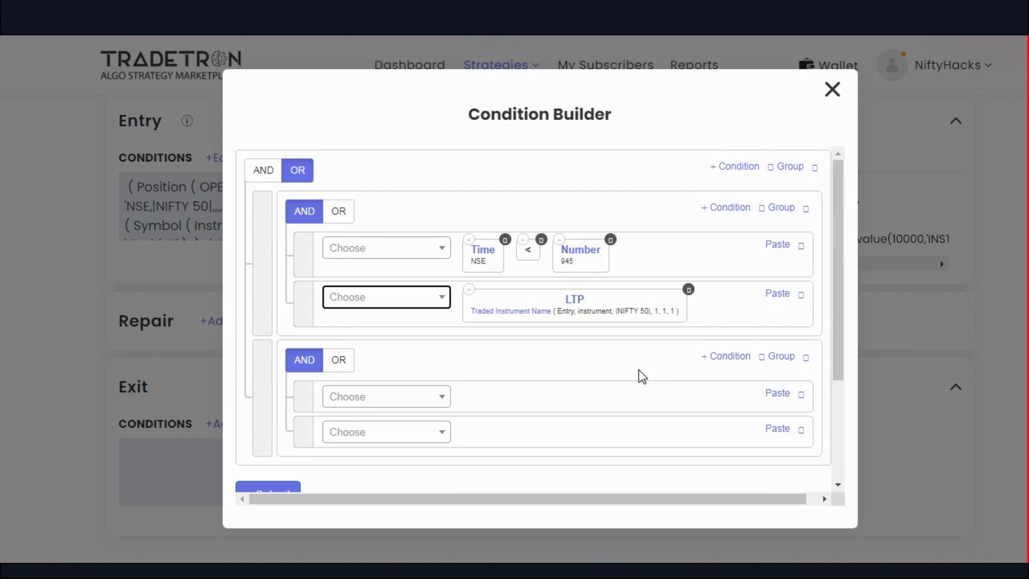
left_click(414, 301)
type("<")
key("Return")
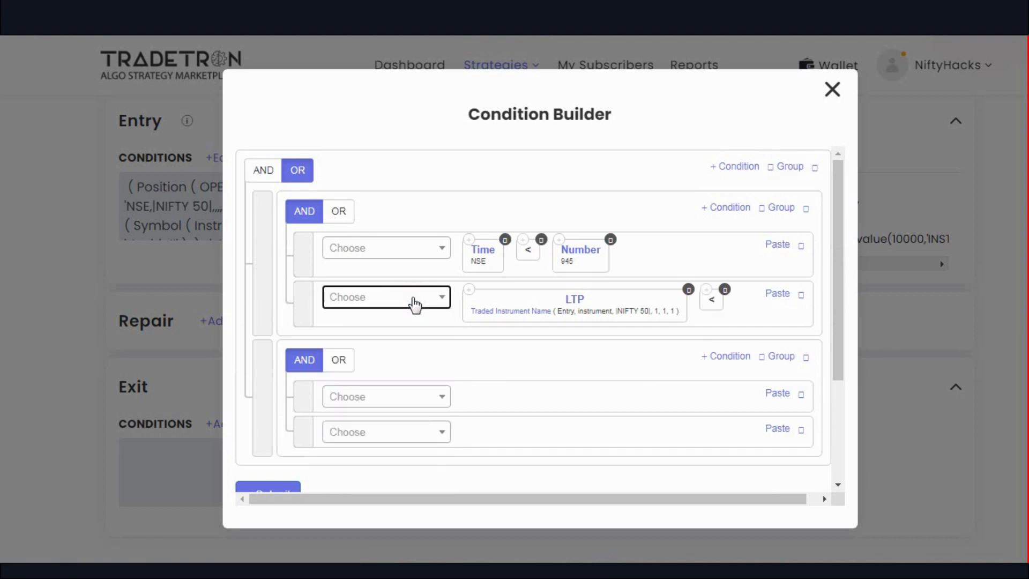
left_click(414, 301)
type("orb")
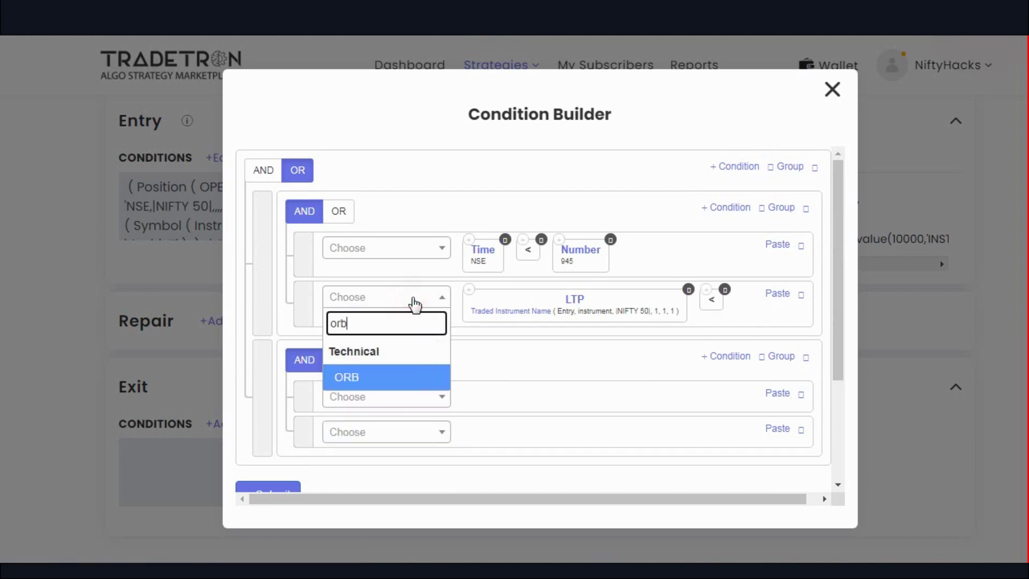
key("Return")
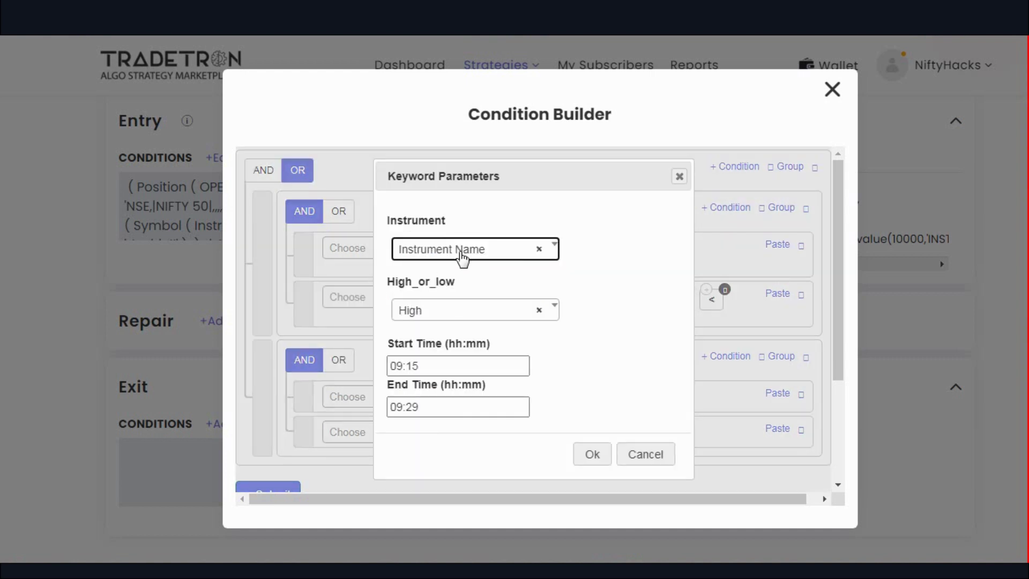
left_click(459, 311)
left_click(450, 392)
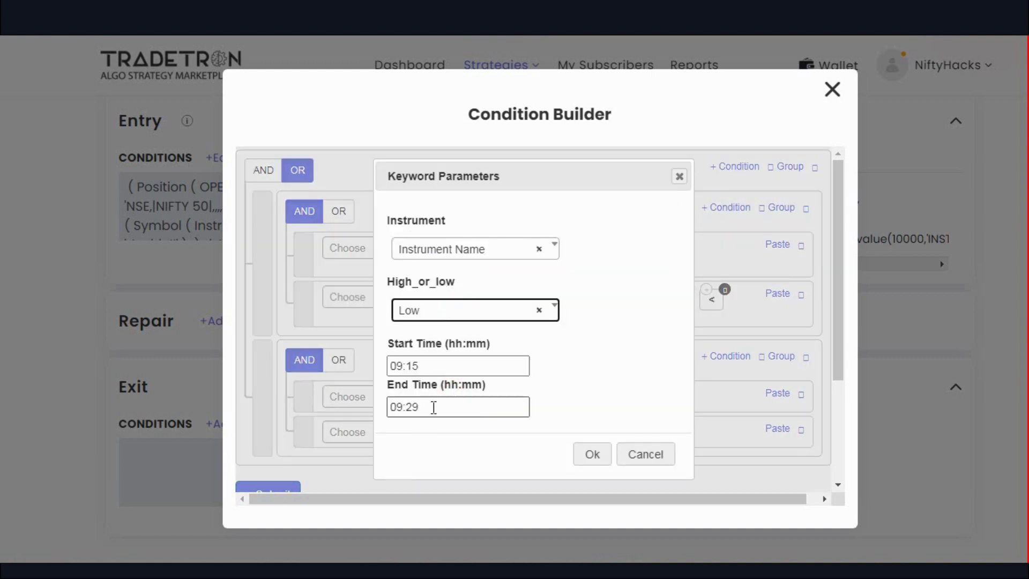
left_click(590, 463)
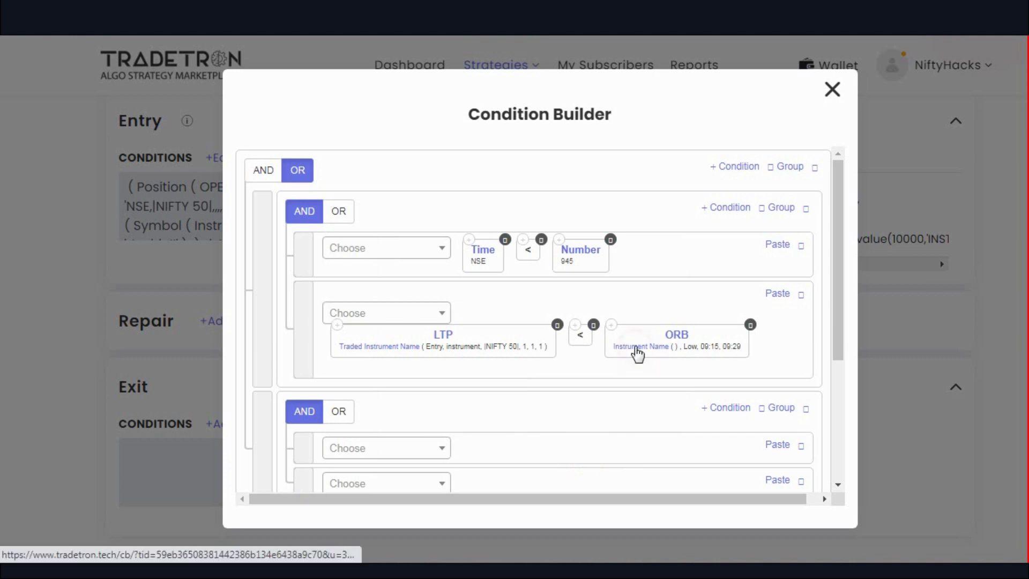
Step: Change the ORB block's instrument to Traded Instrument Name for the NIFTY 50 entry with set, condition and leg 1
left_click(638, 354)
left_click(800, 165)
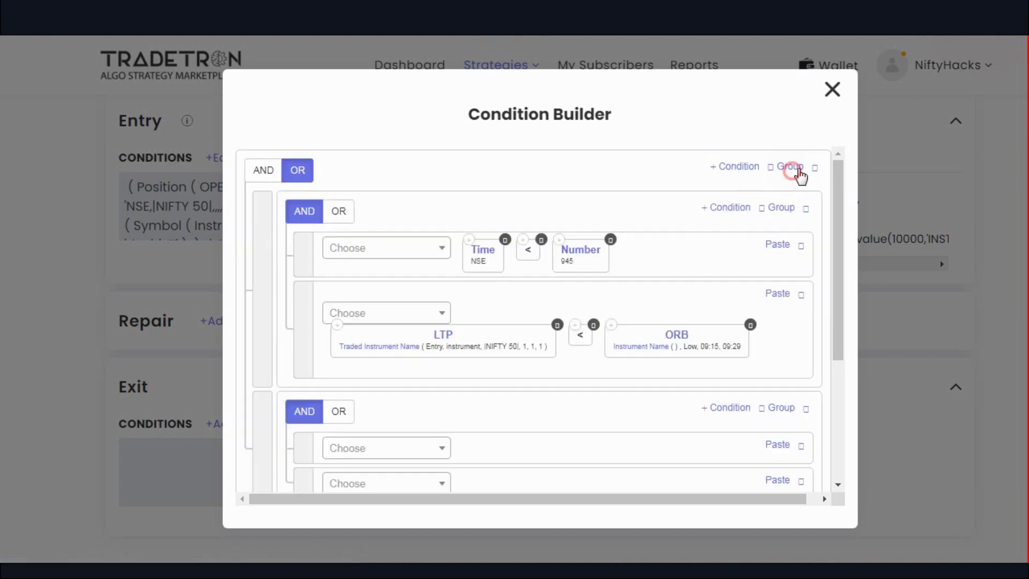
left_click(672, 332)
left_click(471, 248)
left_click(456, 353)
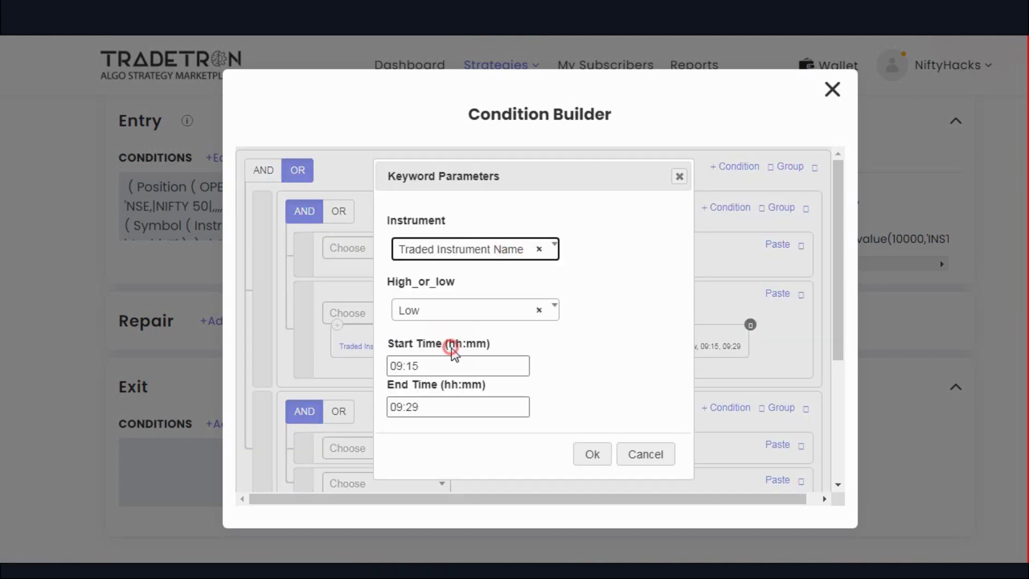
left_click(602, 455)
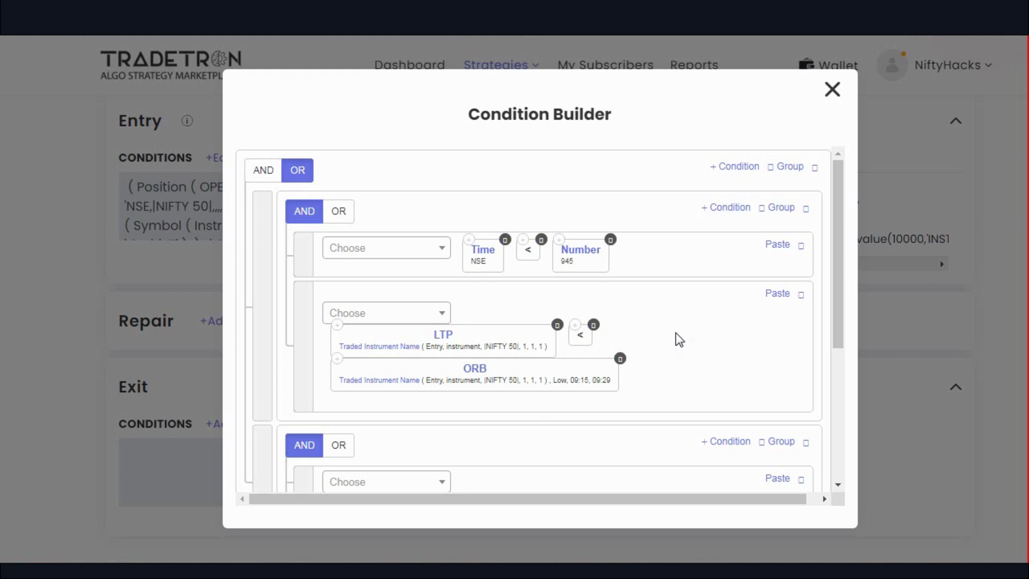
Step: Build Time > 945 in the second group's first condition, reusing copies of the first group's Time and Number blocks
scroll(680, 340, "down", 3)
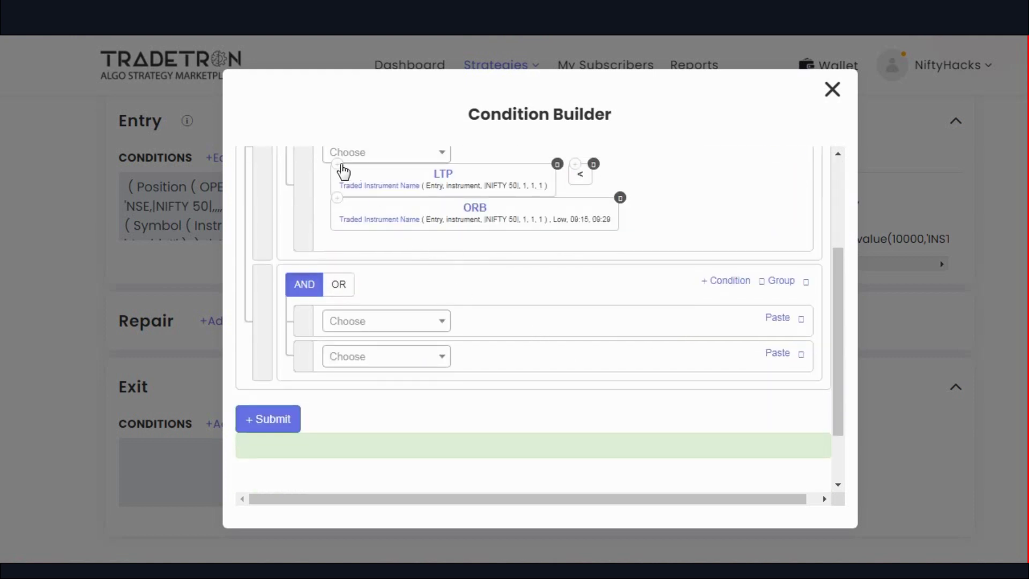
scroll(537, 313, "up", 3)
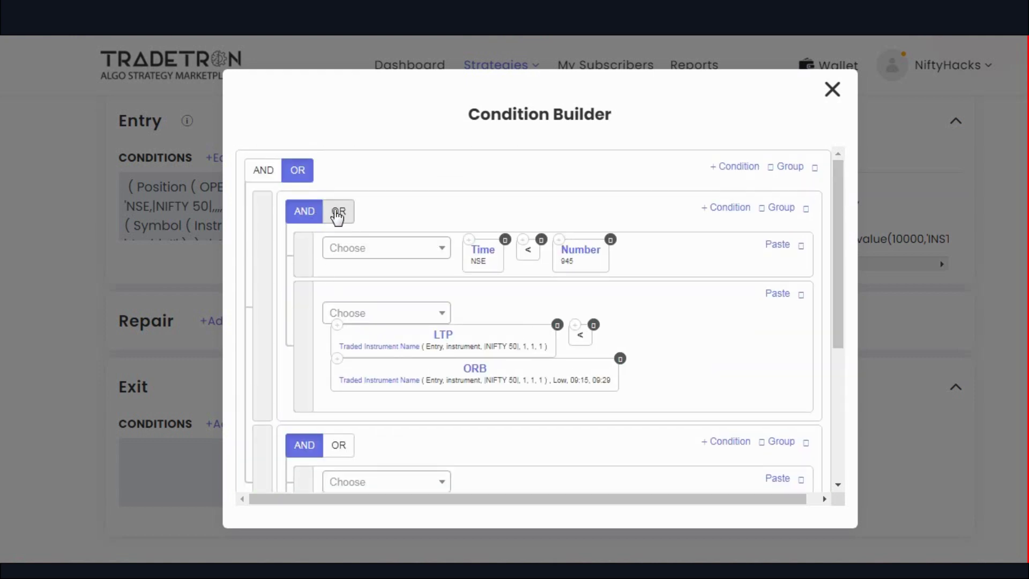
scroll(471, 298, "down", 2)
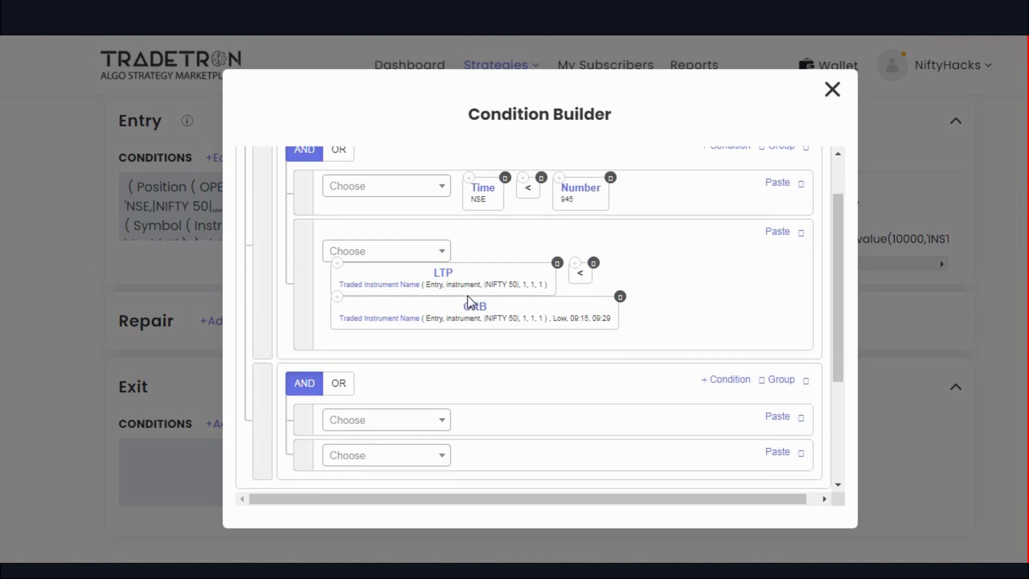
left_click(470, 159)
left_click(777, 398)
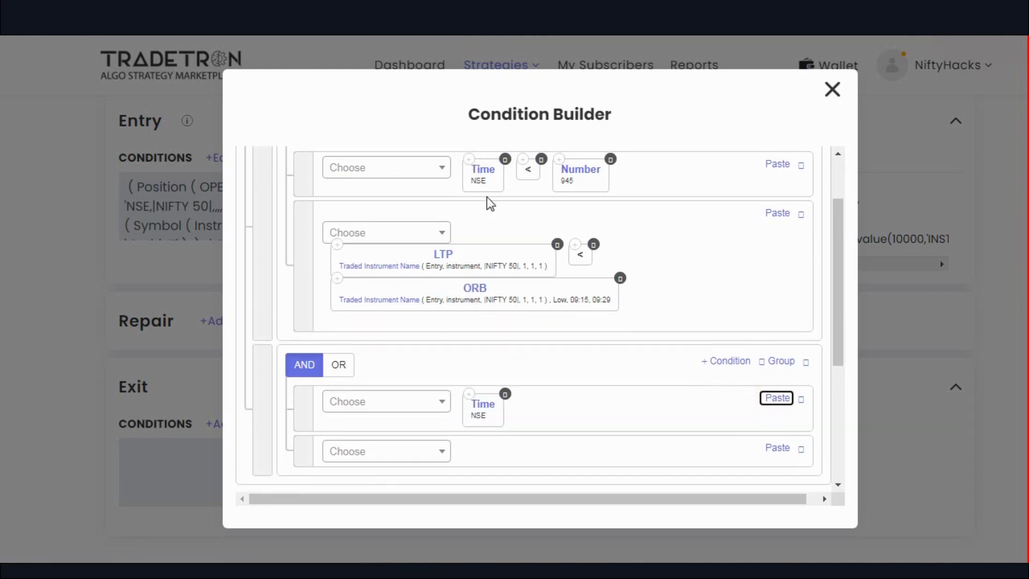
left_click(439, 402)
type(">")
key("Return")
left_click(559, 159)
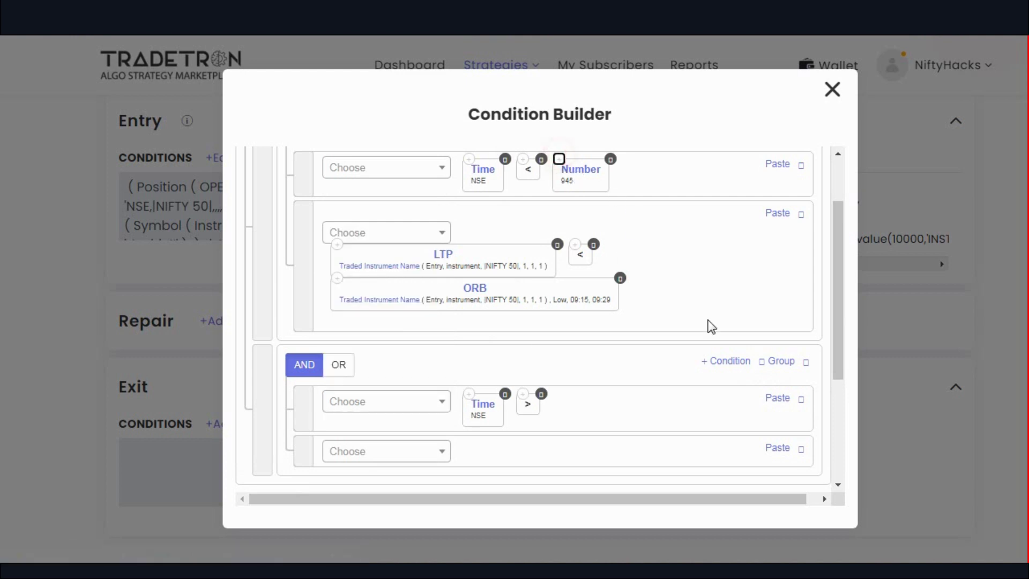
left_click(772, 397)
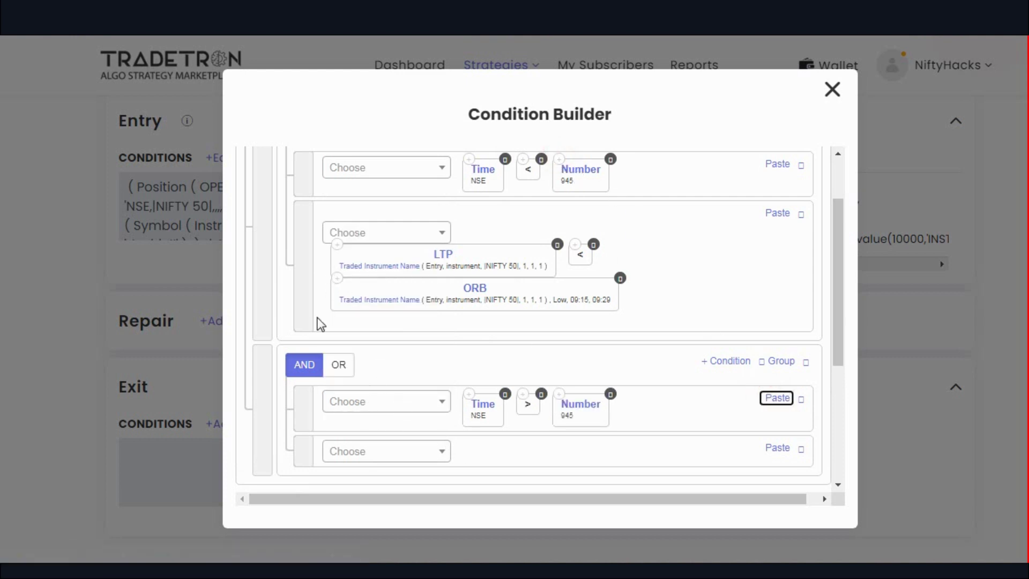
Step: Copy the LTP, < and ORB blocks from the first group into the second group's empty condition
left_click(337, 245)
left_click(772, 448)
scroll(648, 338, "down", 2)
left_click(575, 164)
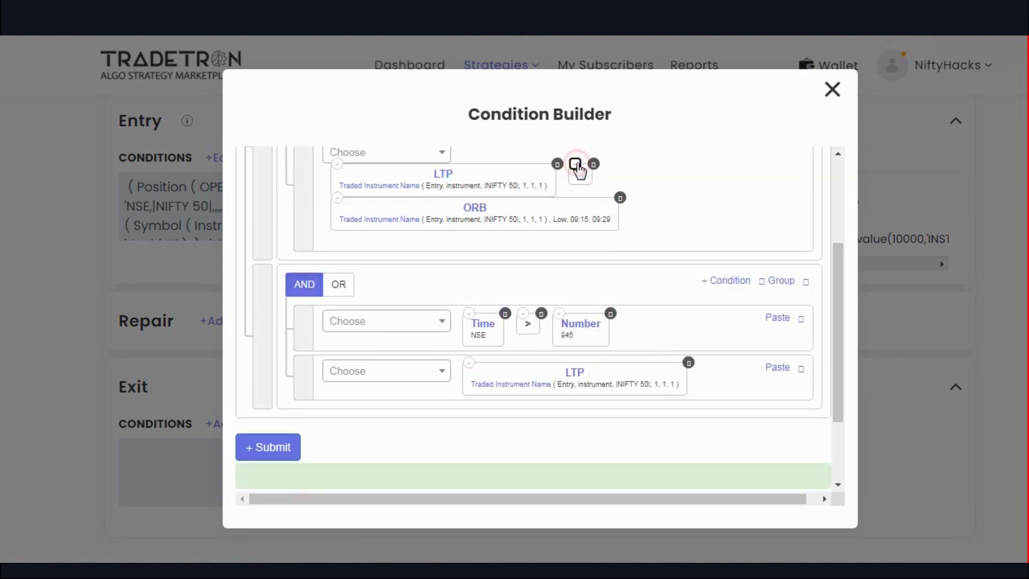
left_click(777, 369)
left_click(337, 198)
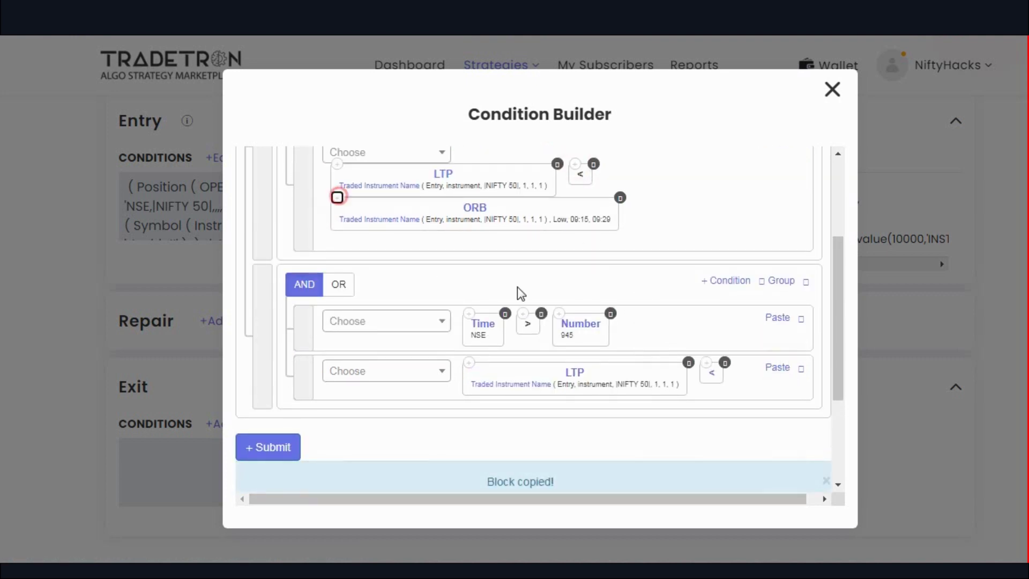
left_click(777, 368)
Step: Set the second group's ORB block to start at 09:30 and end at 09:44
left_click(477, 444)
left_click(420, 365)
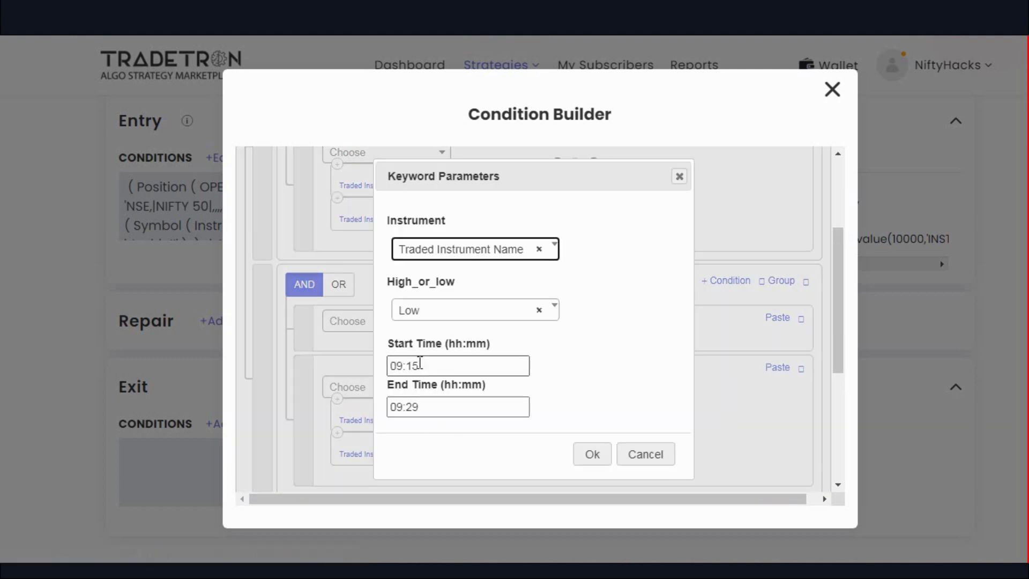
double_click(420, 364)
type("30")
double_click(433, 410)
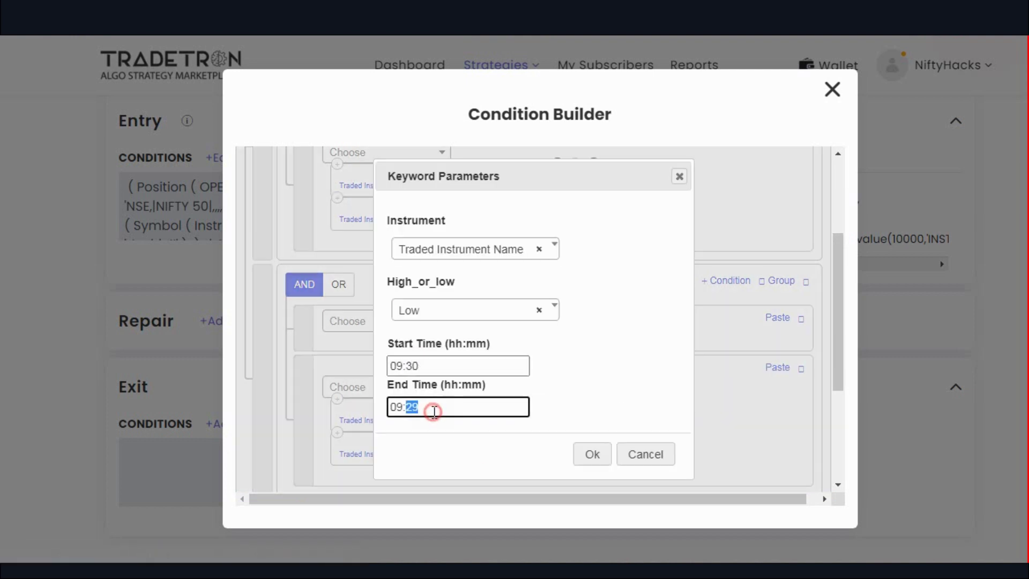
left_click(590, 454)
scroll(666, 393, "down", 2)
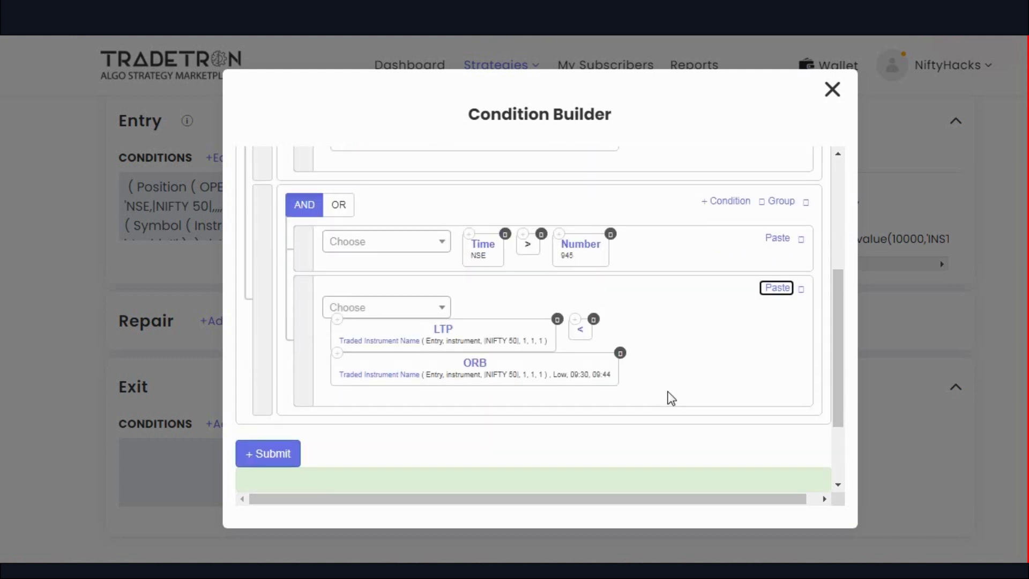
Step: Review both exit groups, checking their Time conditions and LTP versus ORB comparisons
scroll(670, 396, "up", 2)
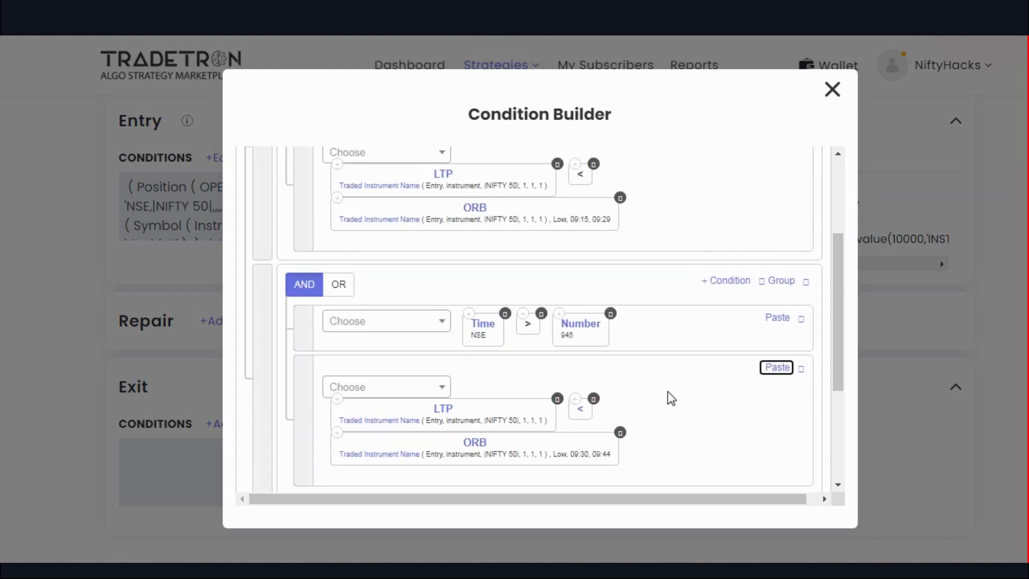
scroll(671, 398, "up", 3)
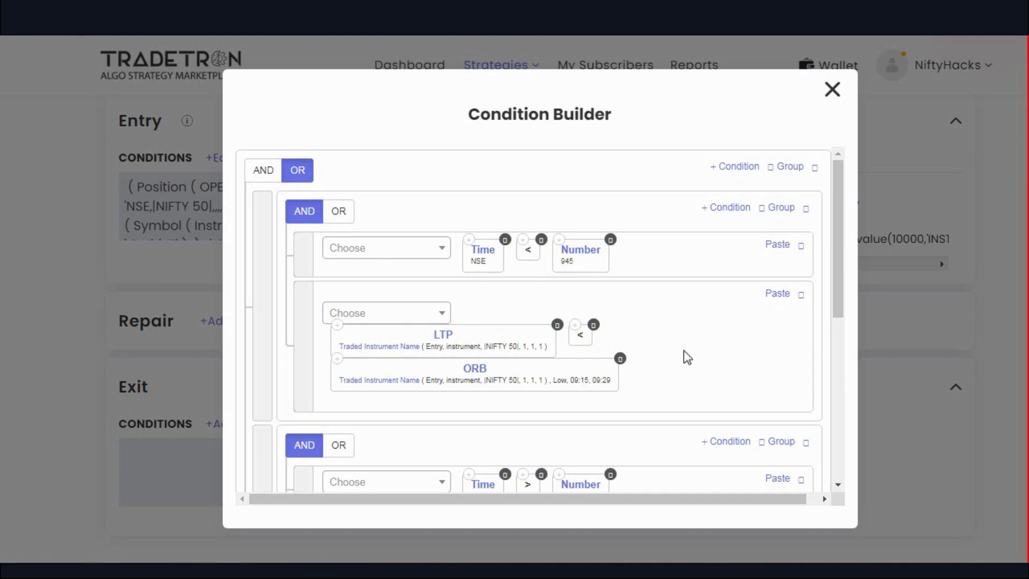
scroll(535, 292, "down", 5)
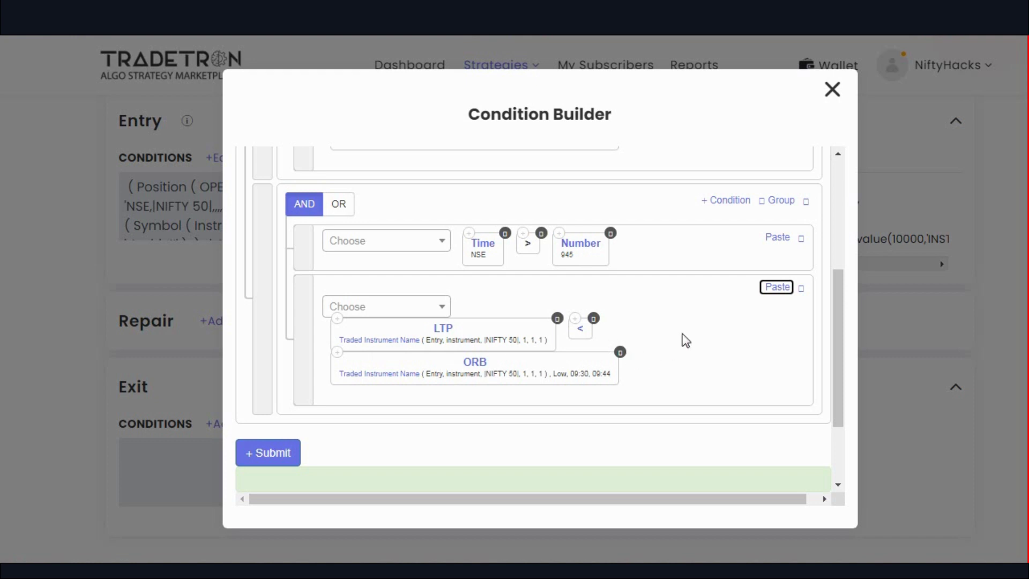
scroll(686, 338, "up", 5)
scroll(682, 337, "down", 5)
scroll(682, 336, "up", 5)
scroll(682, 336, "down", 3)
scroll(682, 336, "up", 3)
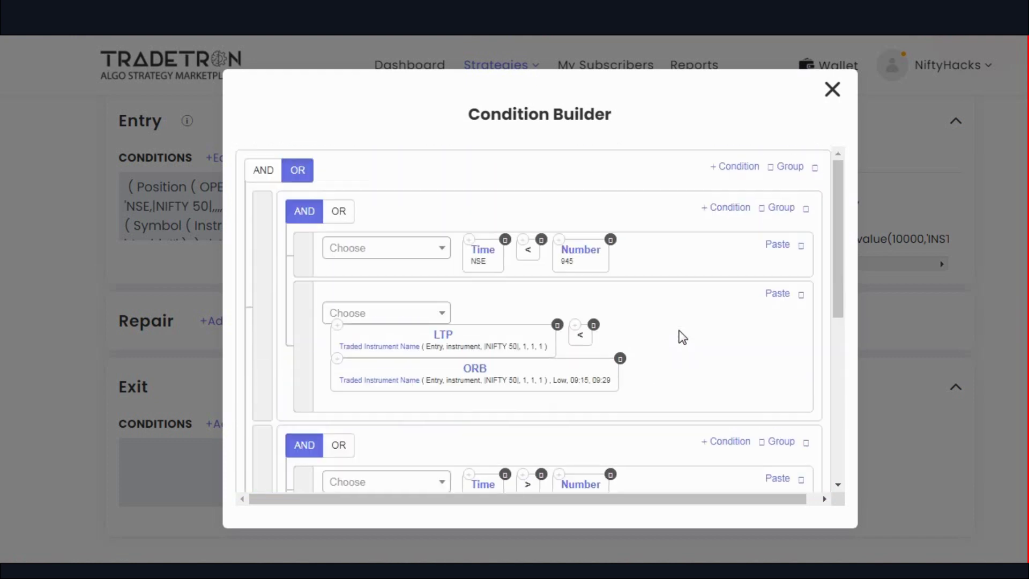
Step: Submit the Buy set's exit conditions and copy them into the Sell set's exit
scroll(668, 325, "down", 5)
left_click(268, 373)
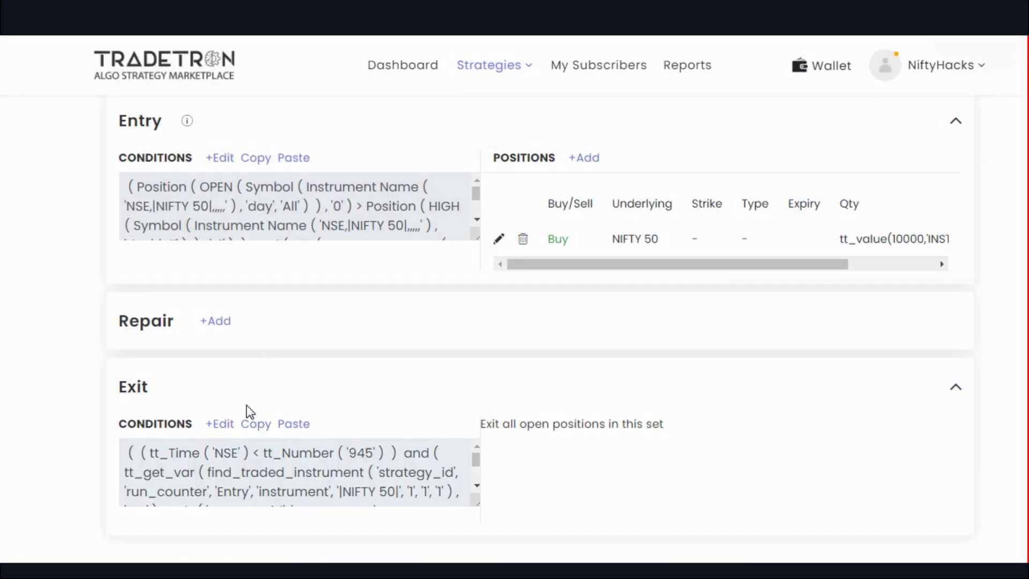
left_click(251, 424)
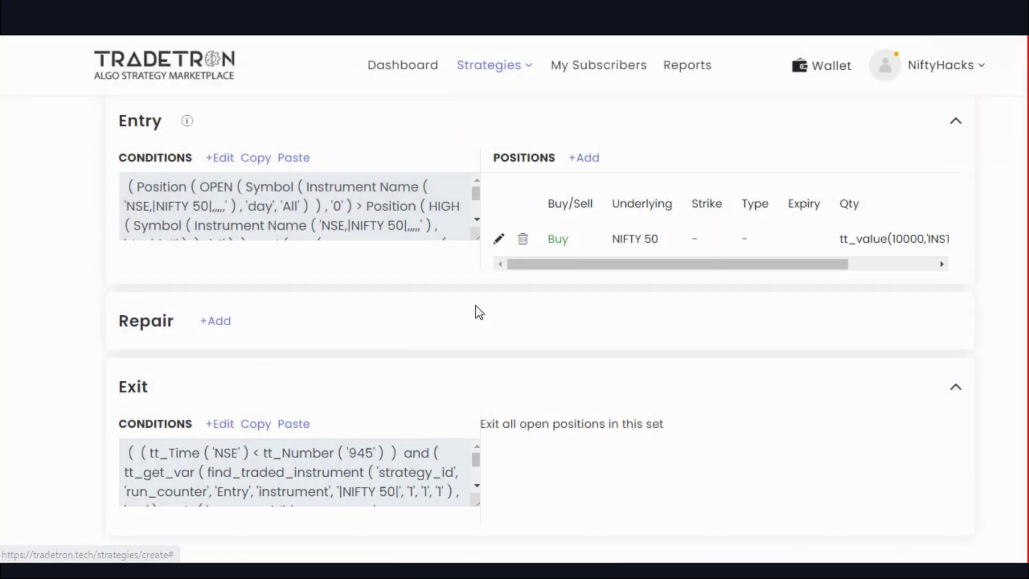
scroll(475, 305, "down", 10)
left_click(259, 378)
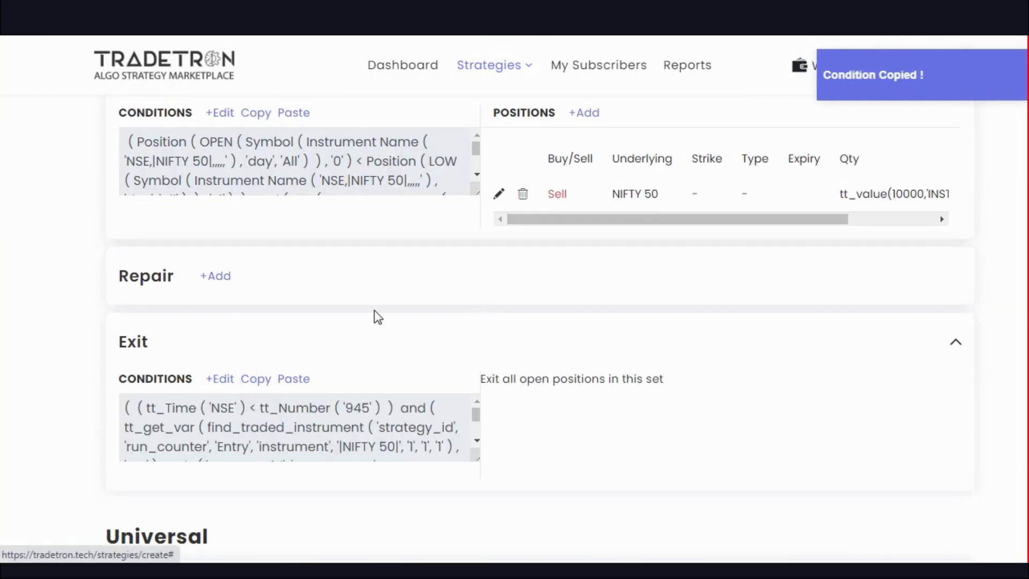
Step: In the Sell set's exit conditions, replace the first group's < between LTP and ORB with a copied > operator
left_click(230, 377)
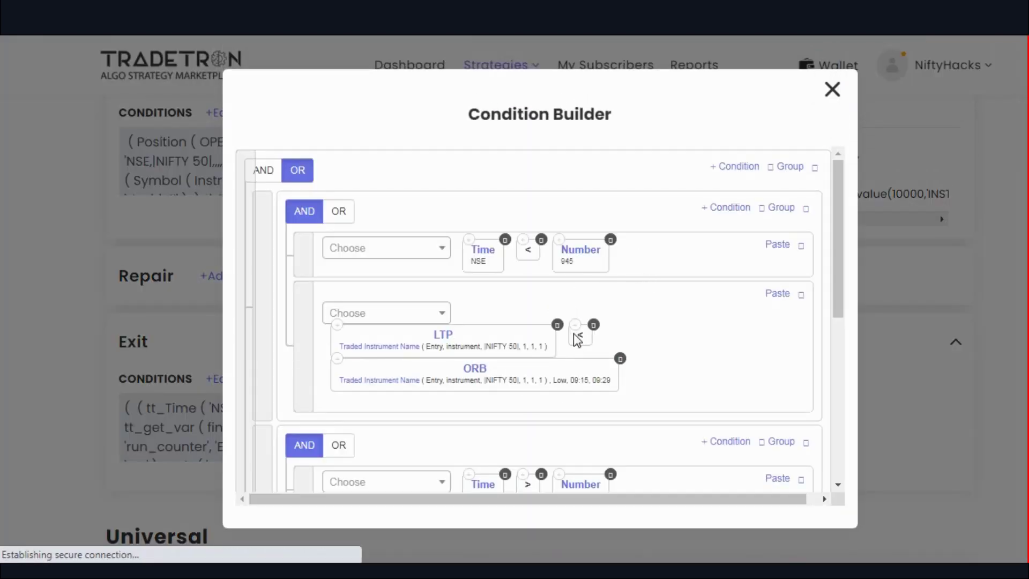
scroll(610, 274, "down", 2)
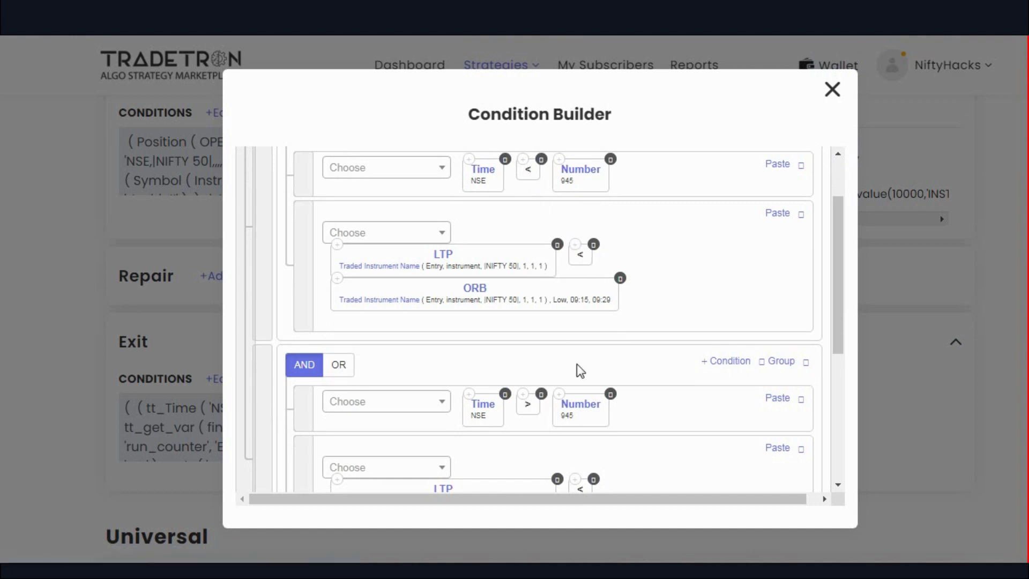
key("Tab")
left_click(593, 244)
left_click(524, 398)
left_click(773, 213)
left_click_drag(643, 288, 578, 256)
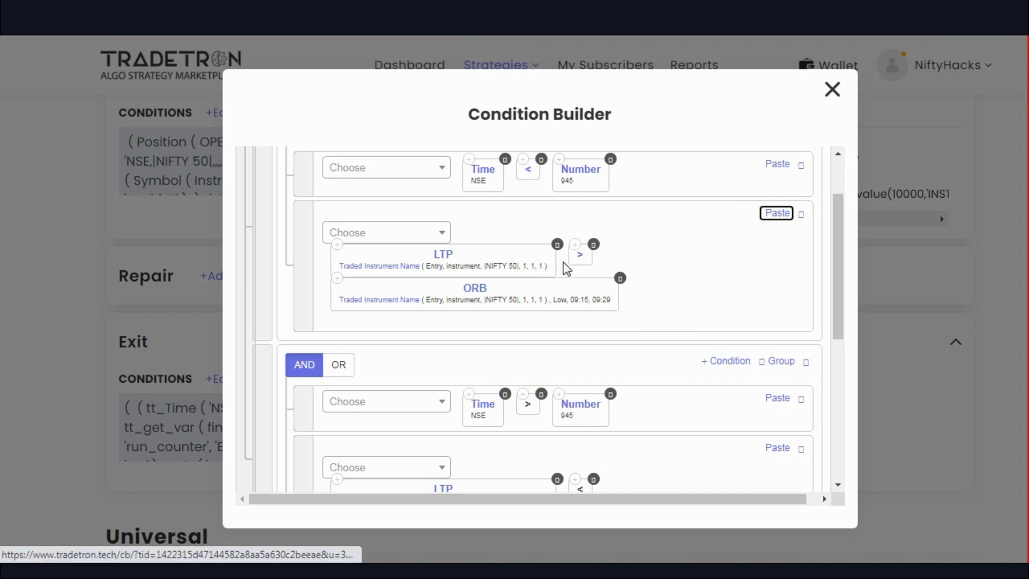
Step: Set the first group's ORB block to High
left_click(476, 289)
left_click(454, 315)
left_click(443, 370)
left_click(591, 453)
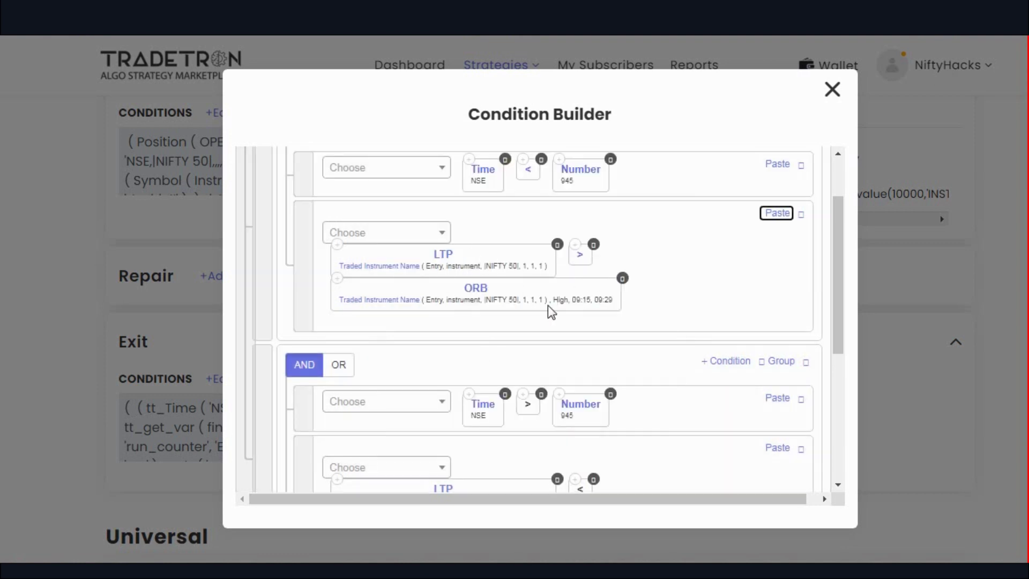
Step: Set the traded instrument's set number to 2 in the first group's LTP and ORB blocks
left_click(509, 316)
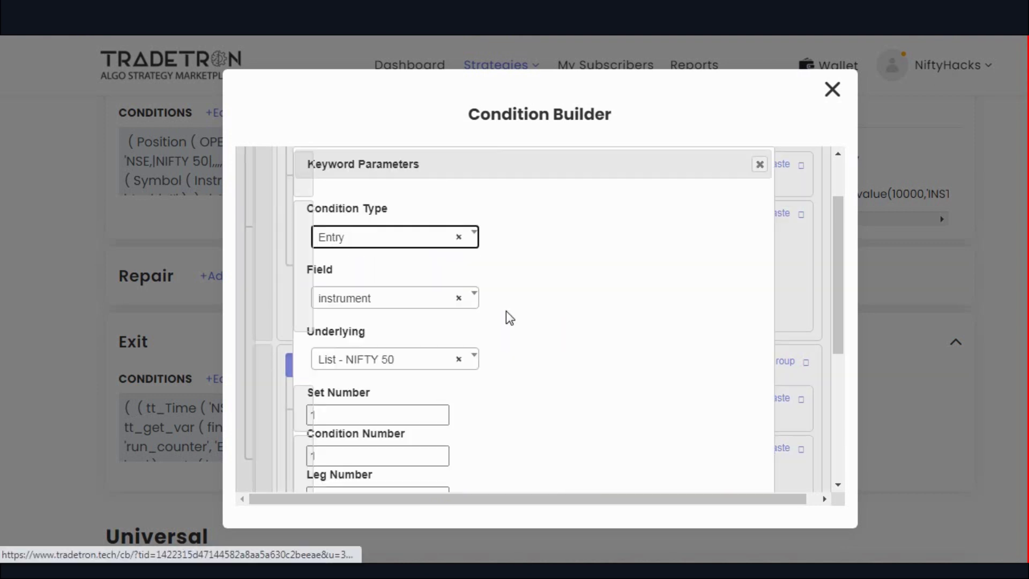
left_click(402, 416)
scroll(613, 393, "down", 5)
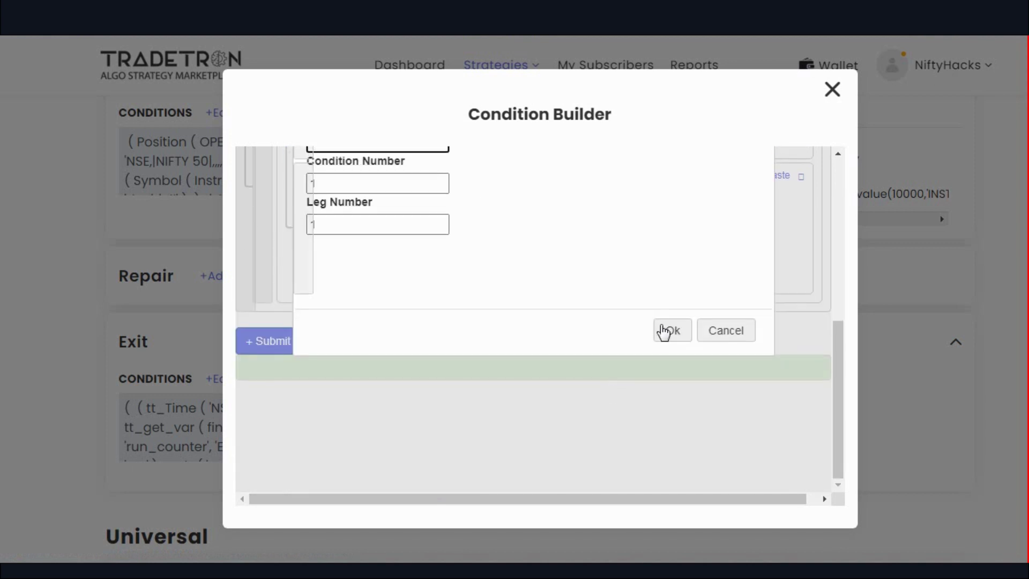
left_click(665, 331)
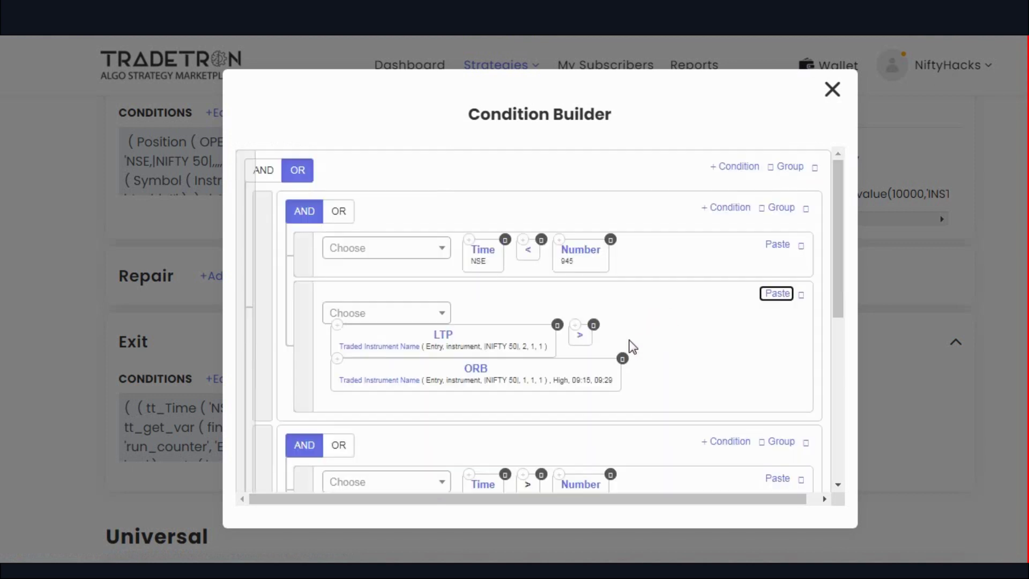
left_click(399, 380)
double_click(400, 416)
type("2")
scroll(638, 358, "down", 5)
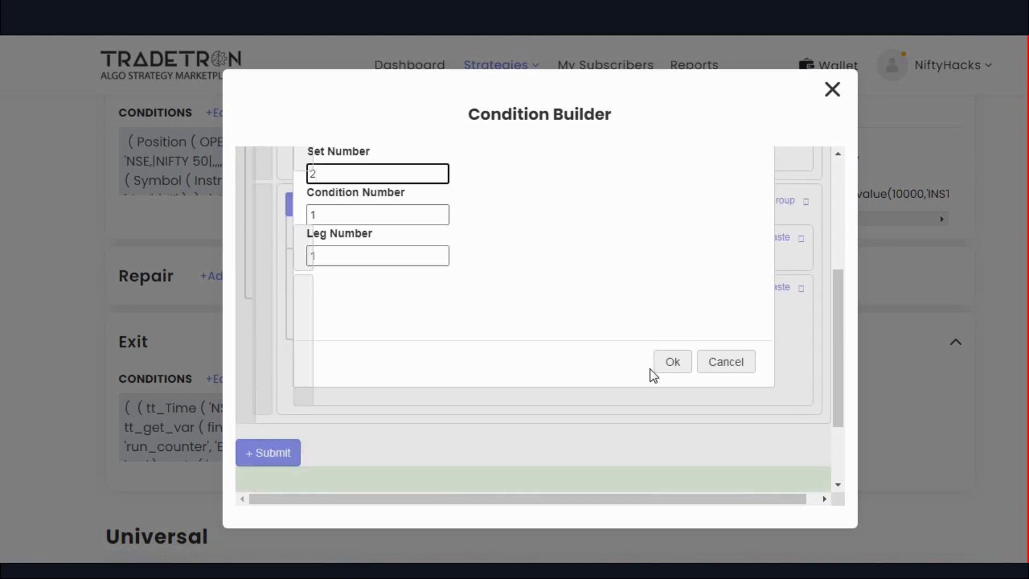
left_click(662, 363)
Step: Replace the second group's < between LTP and ORB with > and set its ORB block to High
scroll(673, 321, "down", 5)
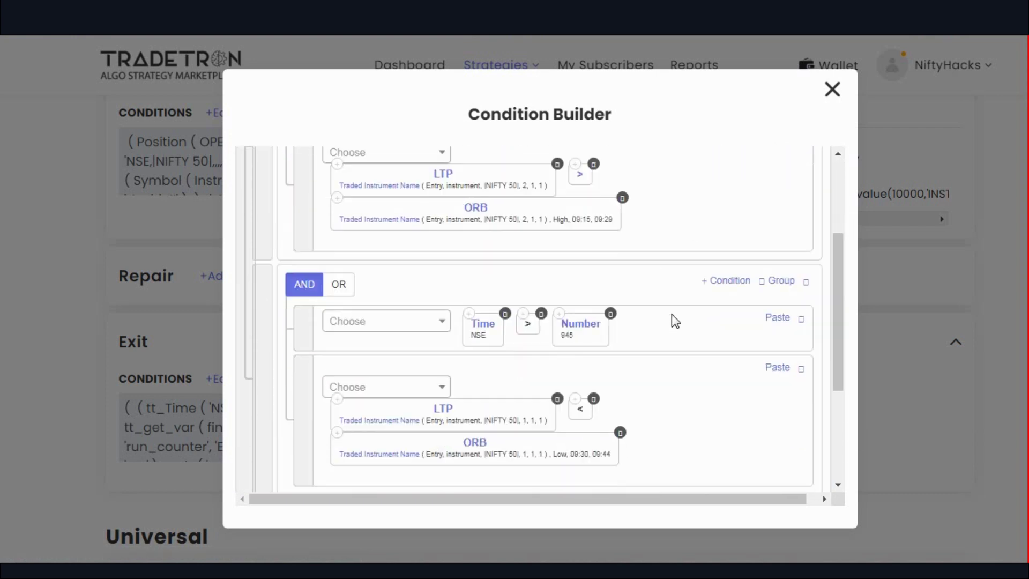
left_click(593, 399)
left_click(776, 367)
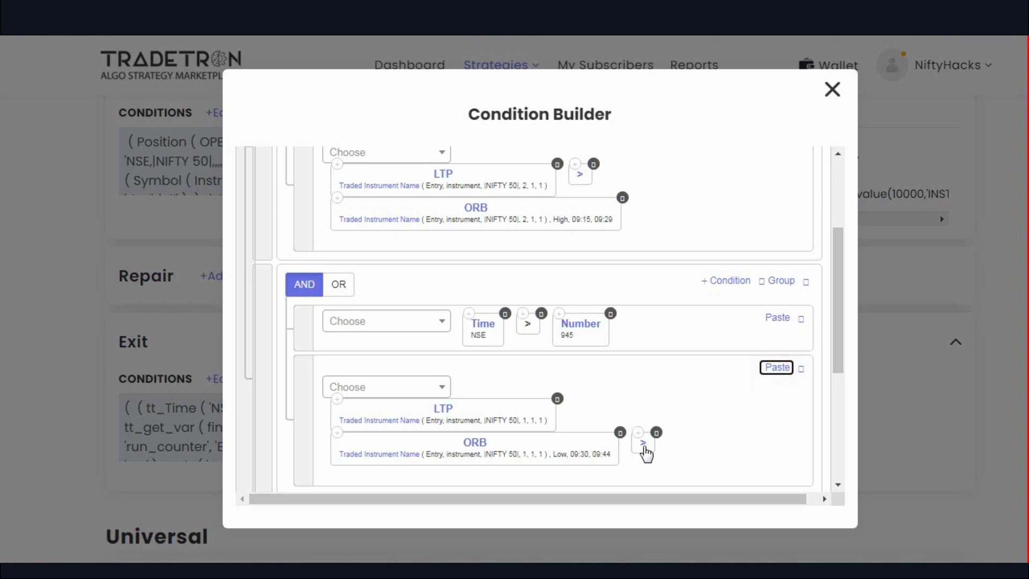
left_click_drag(645, 450, 540, 429)
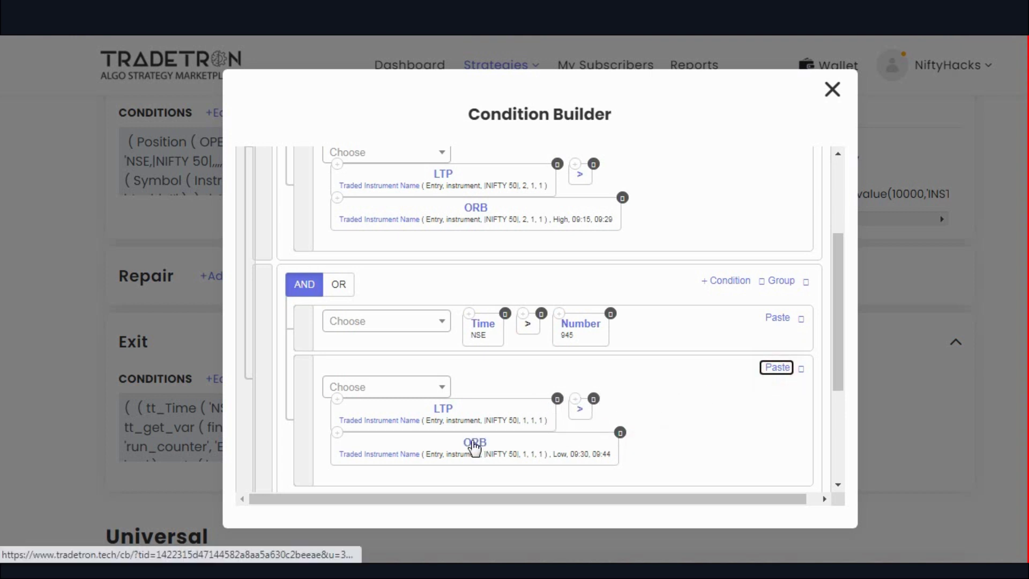
left_click(472, 446)
left_click(454, 317)
left_click(453, 362)
left_click(590, 453)
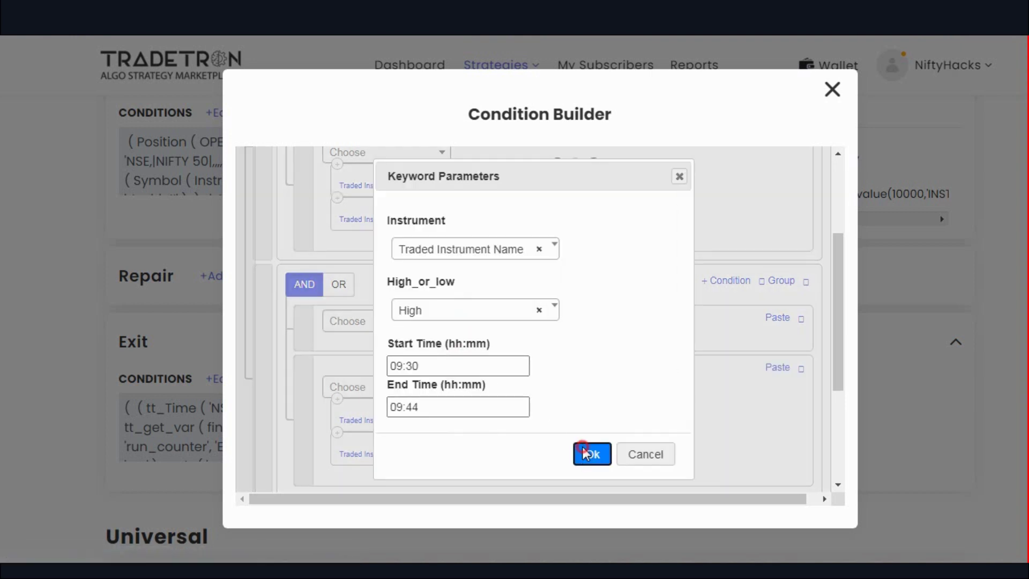
Step: Set the traded instrument's set number to 2 in the second group's LTP and ORB blocks
left_click(413, 436)
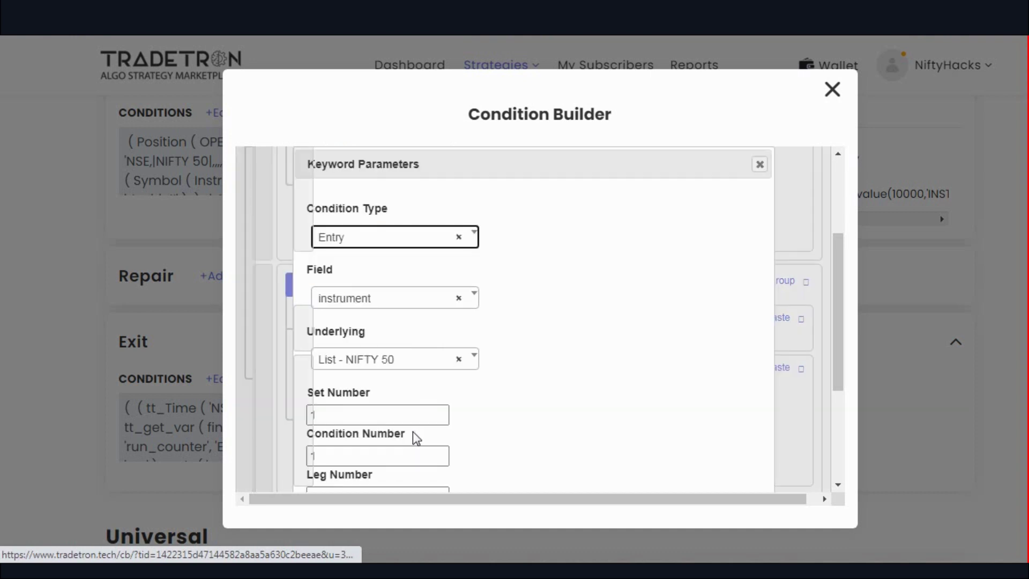
double_click(411, 415)
type("2")
scroll(599, 398, "down", 4)
left_click(670, 414)
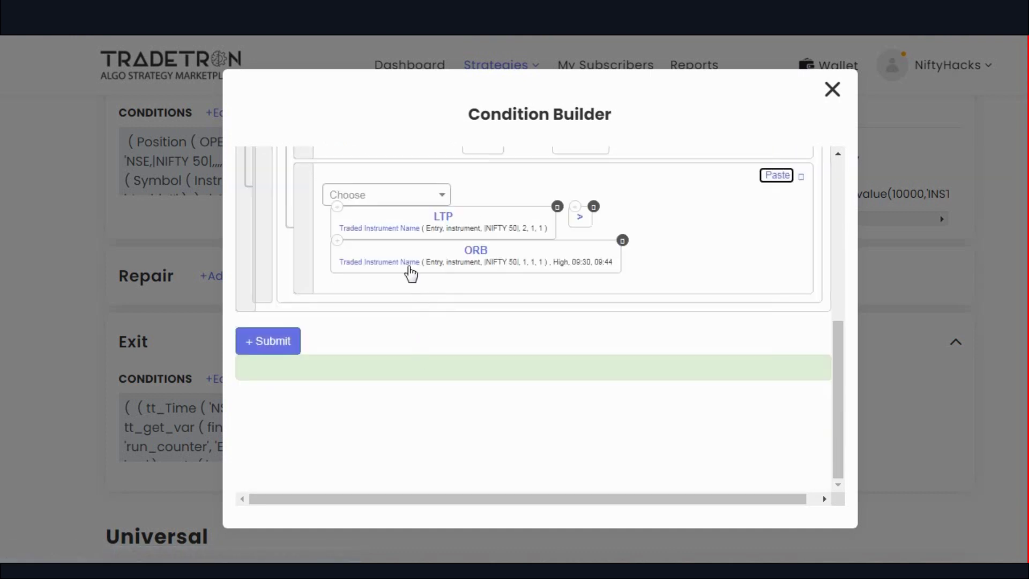
left_click(425, 414)
double_click(388, 415)
type("2")
scroll(566, 420, "down", 4)
left_click(670, 461)
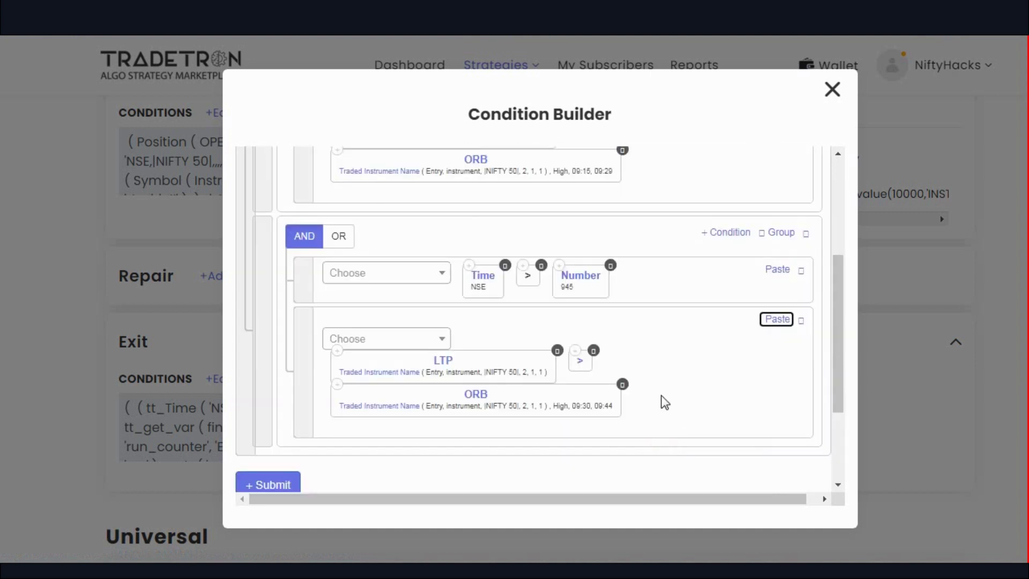
Step: Check both groups of the Sell set's exit and submit the conditions
scroll(623, 343, "up", 4)
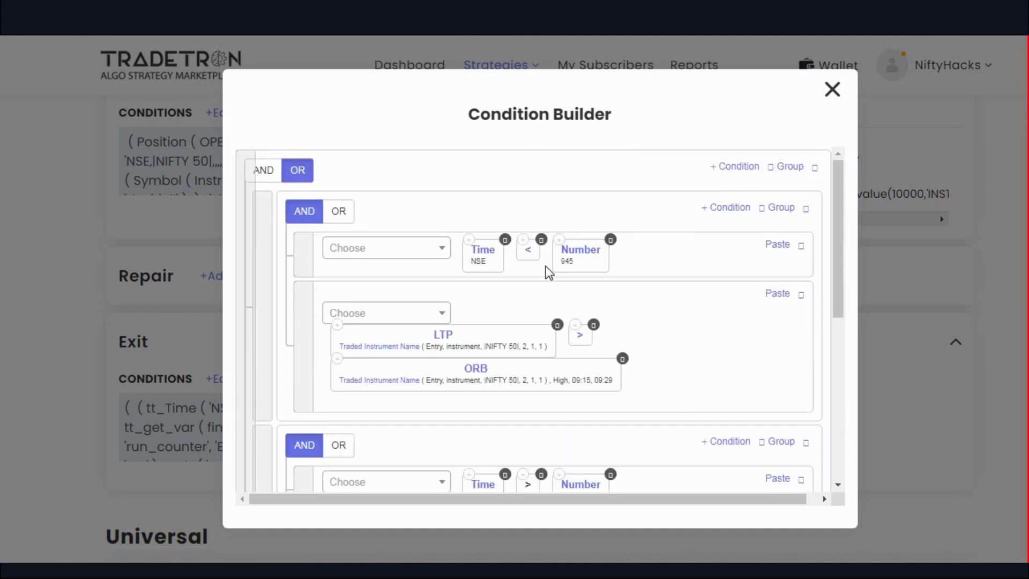
scroll(678, 344, "down", 2)
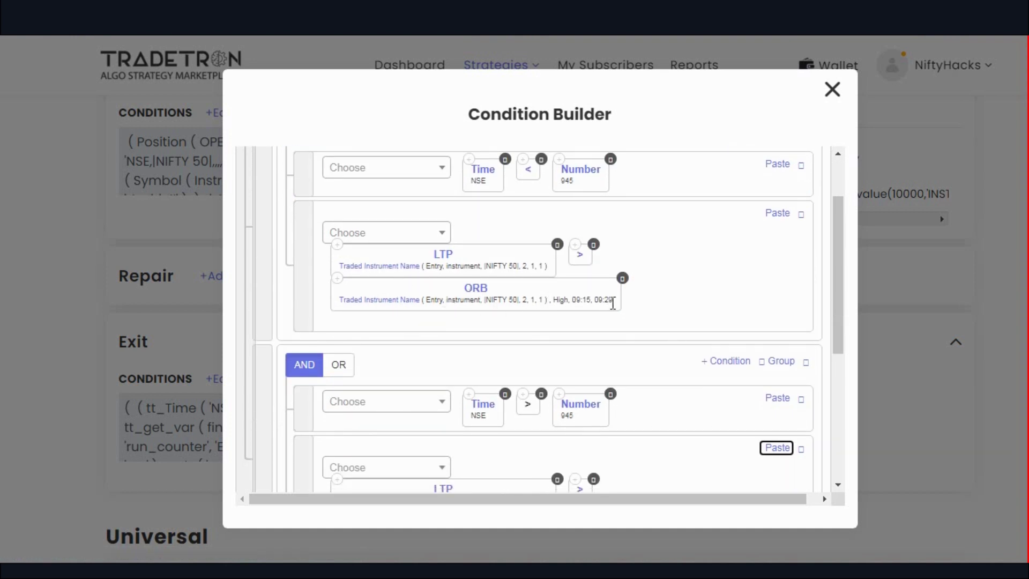
scroll(650, 380, "down", 2)
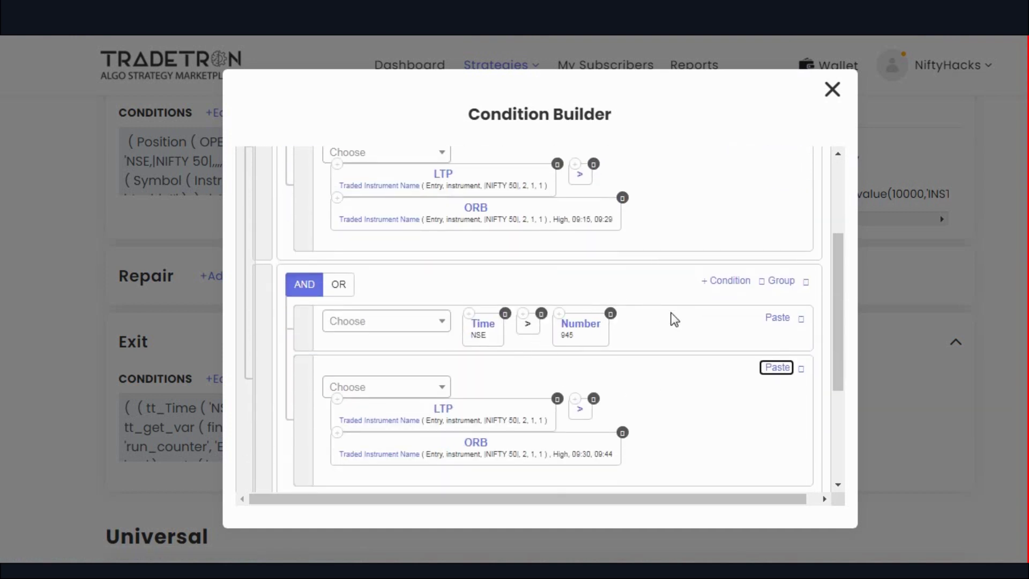
scroll(632, 359, "down", 2)
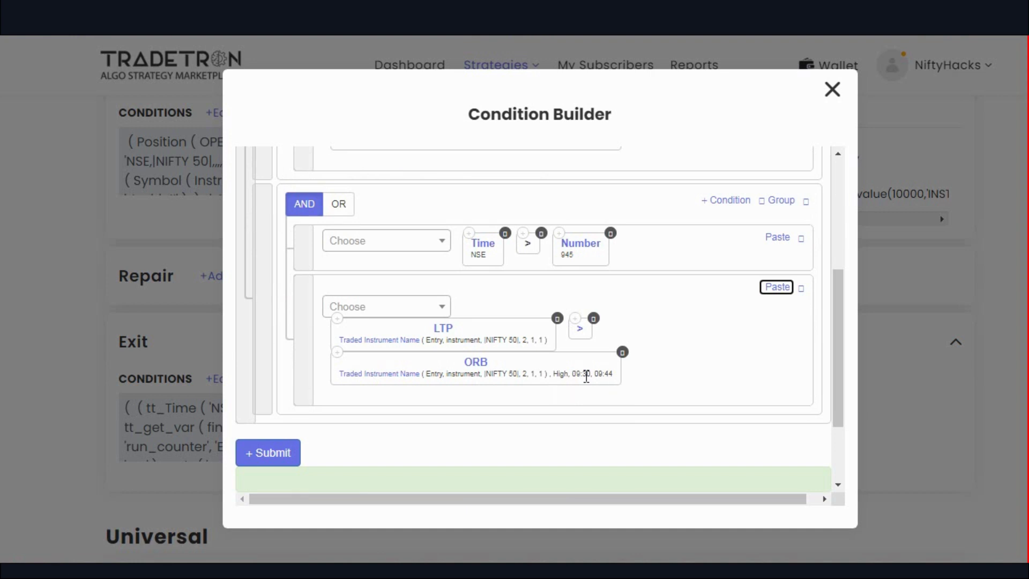
left_click(261, 453)
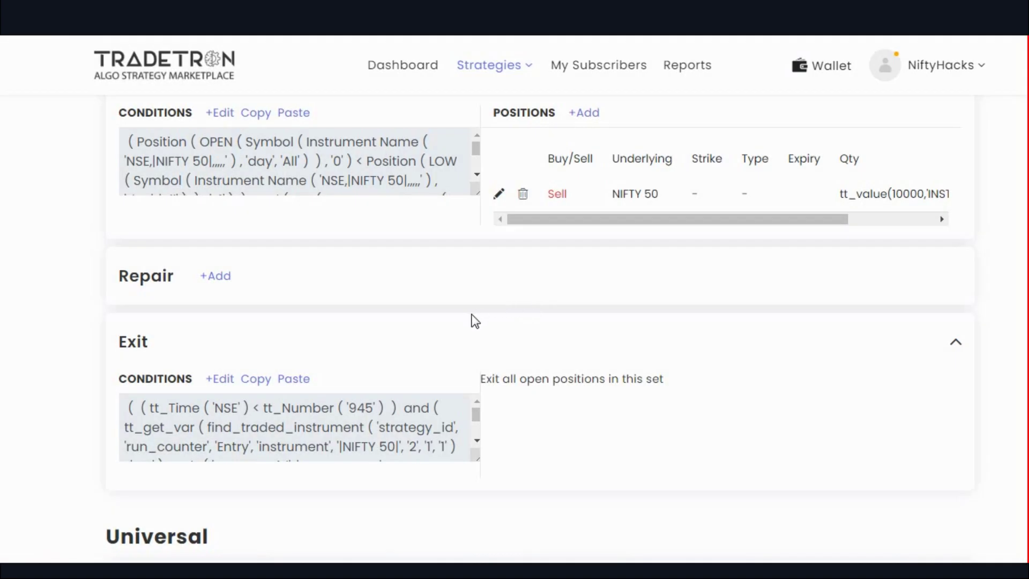
Step: Add a new condition to Set 1's entry conditions and choose the Positions Detail keyword for it
scroll(475, 321, "up", 12)
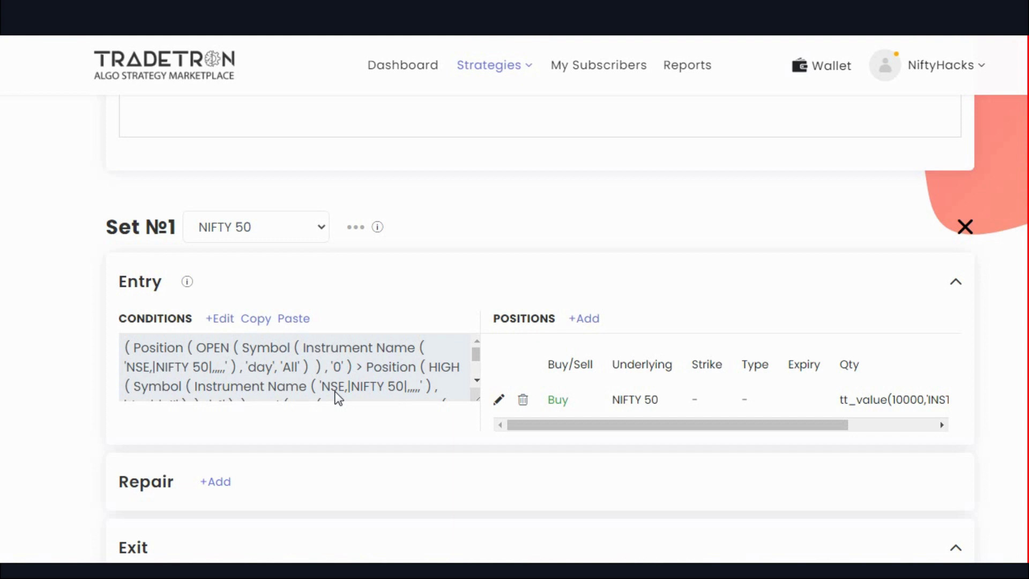
left_click(223, 319)
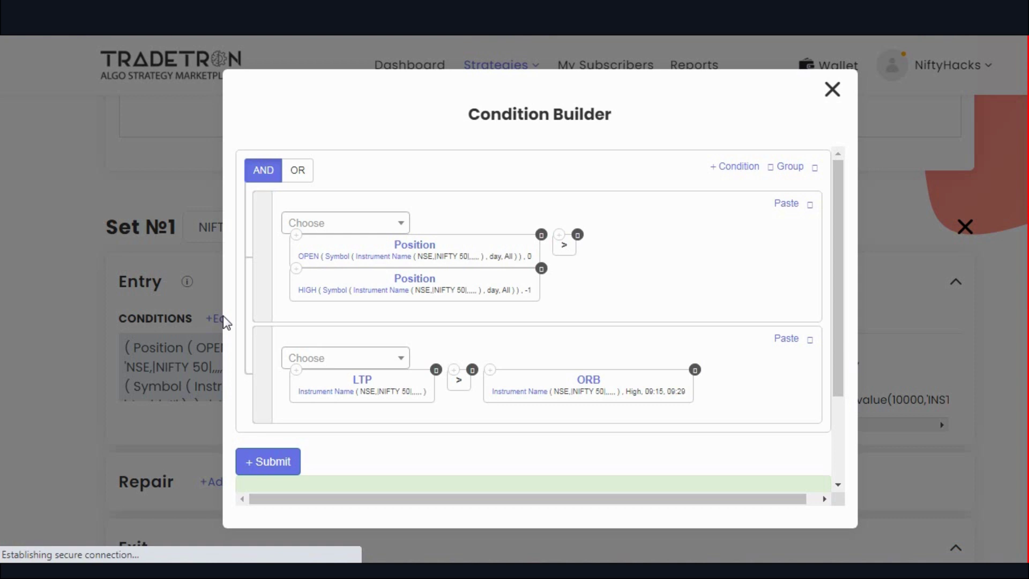
left_click(734, 172)
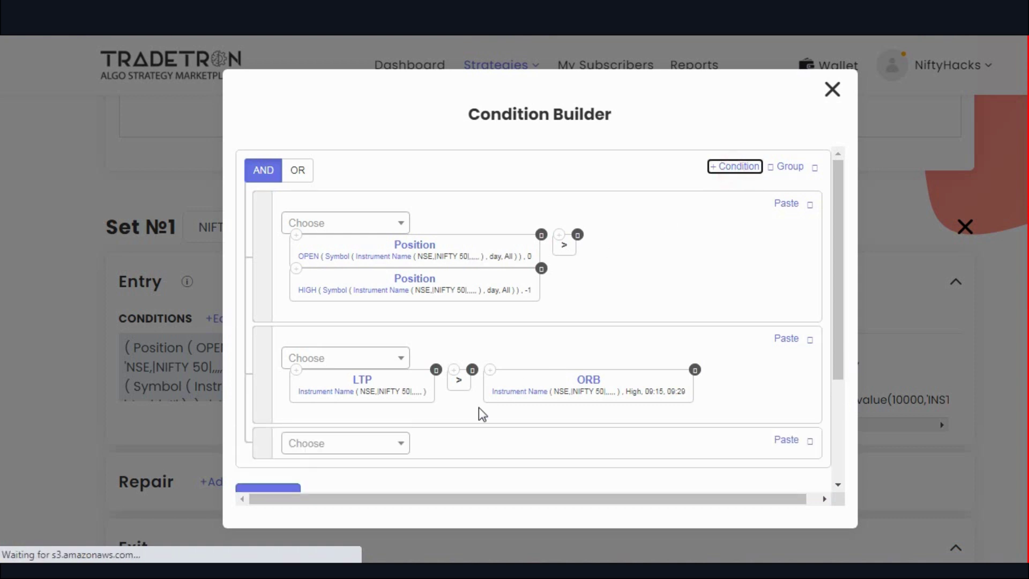
left_click(369, 445)
type("pos")
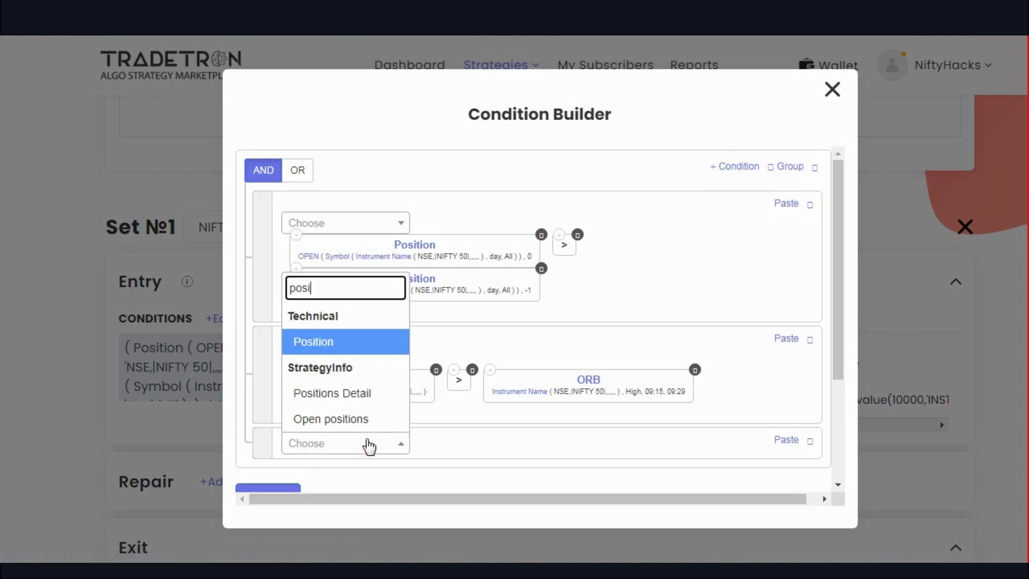
type("i")
key("Down")
key("Return")
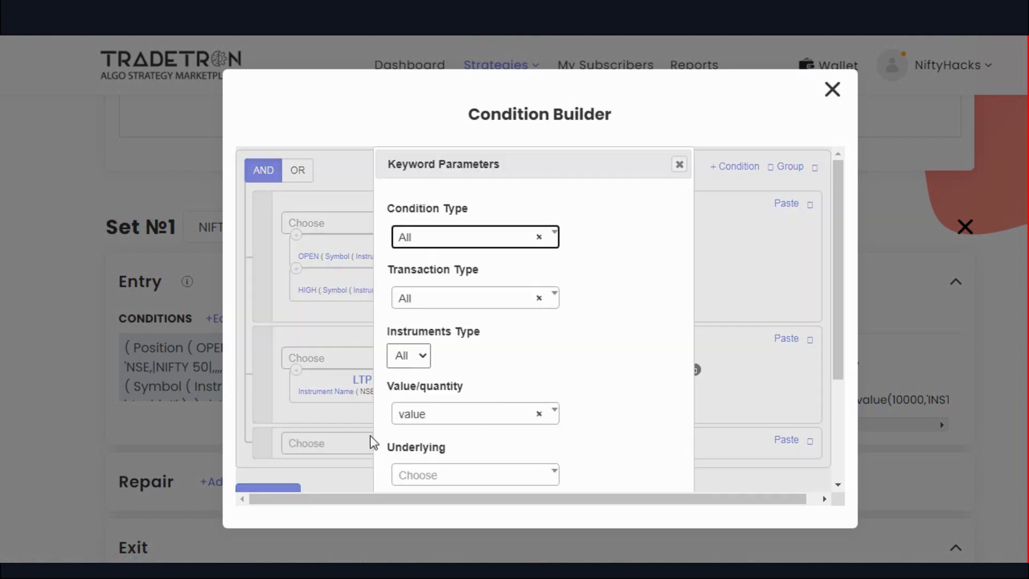
Step: Configure Positions Detail to use quantity with List - NIFTY 50 as underlying, and confirm the parameters
left_click(444, 423)
left_click(445, 391)
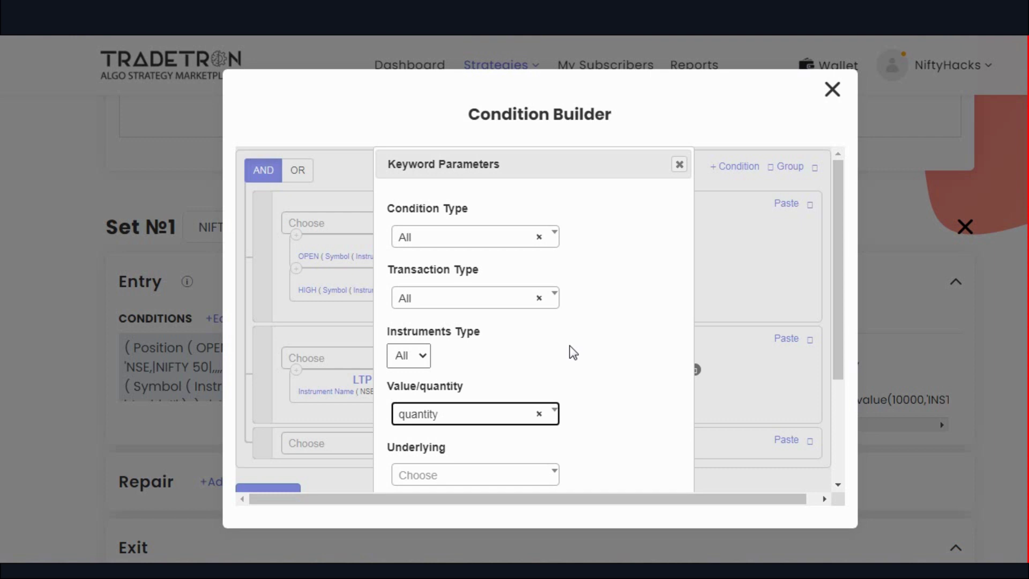
left_click(527, 472)
left_click(536, 370)
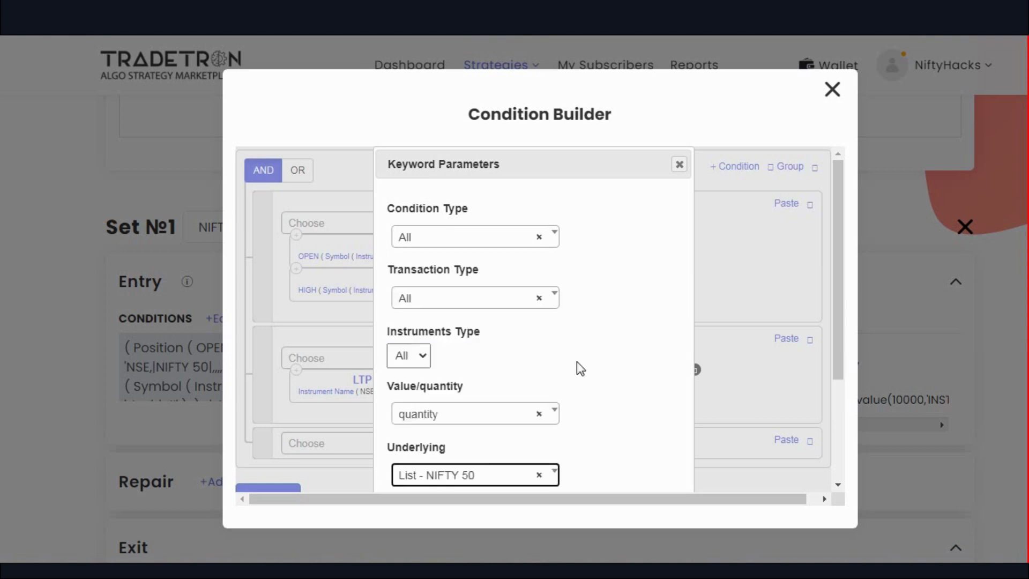
left_click(446, 414)
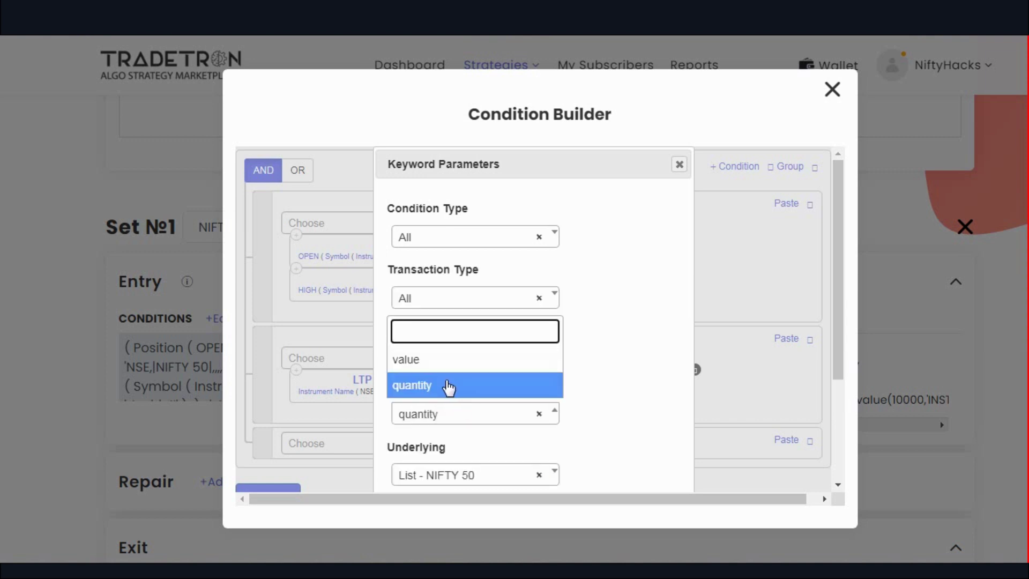
left_click(448, 386)
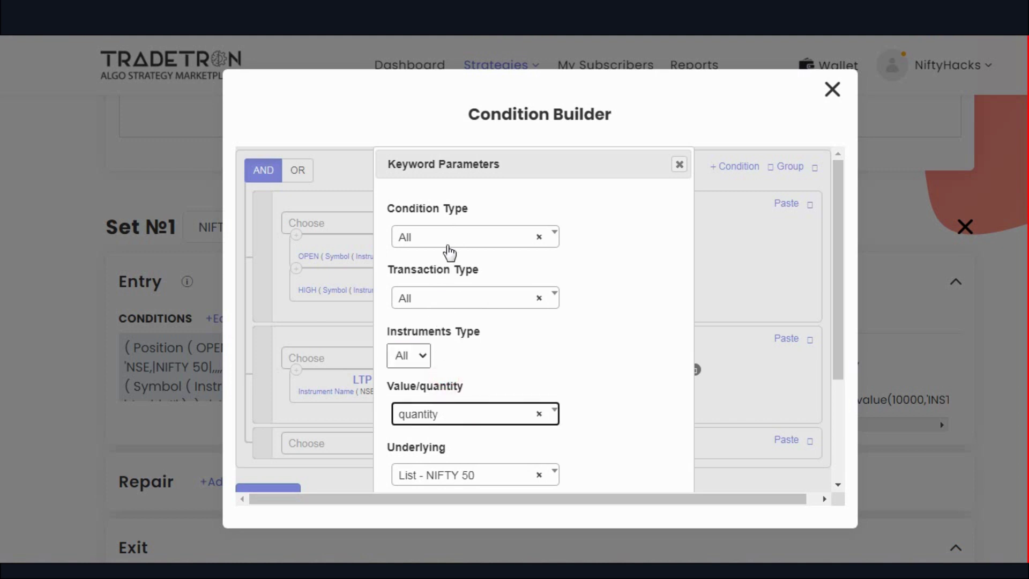
scroll(606, 364, "down", 3)
left_click(594, 447)
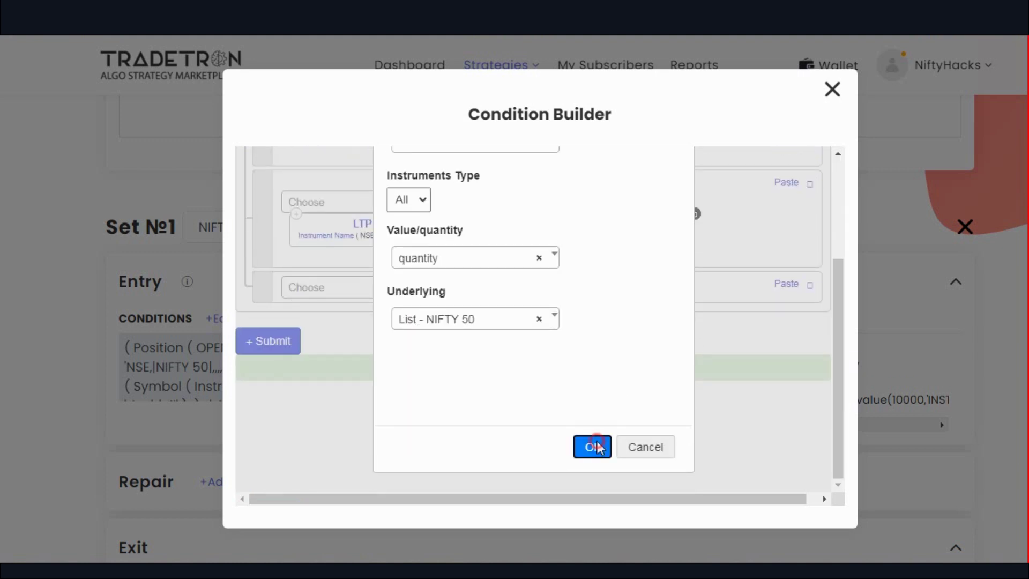
Step: Add the == operator after Positions Detail in Set 1's new entry condition
left_click(387, 289)
type("=")
key("Down")
key("Down")
key("Return")
Step: Complete the Positions Detail comparison with Number 0 and submit Set 1's entry conditions
left_click(387, 290)
type("num")
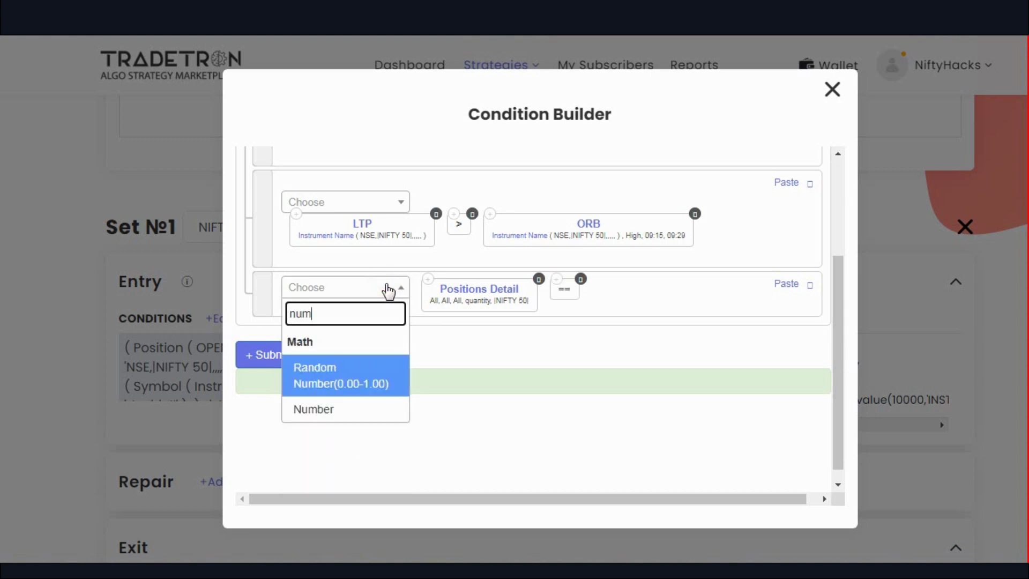
key("Down")
key("Return")
key("Return")
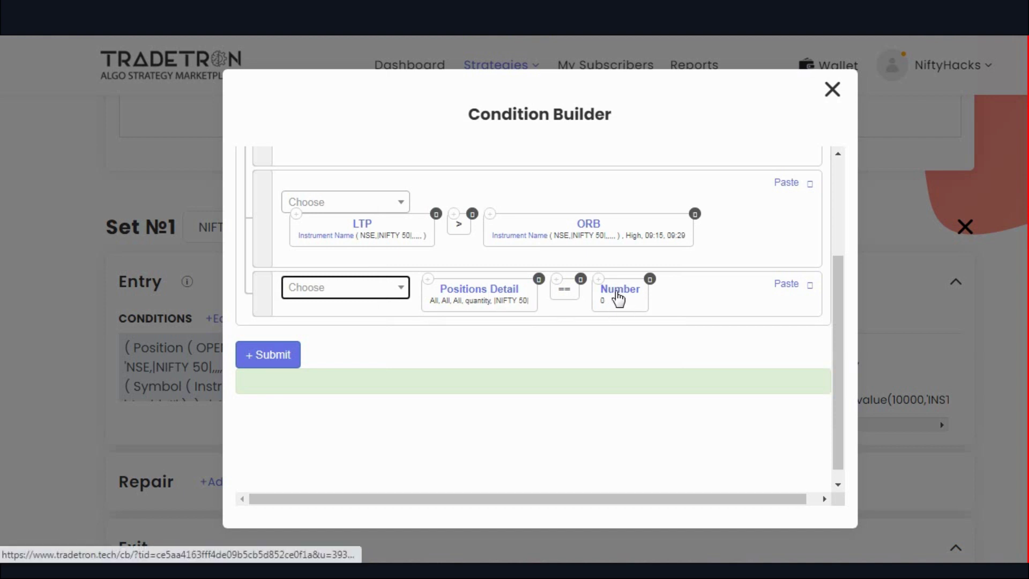
scroll(506, 333, "up", 3)
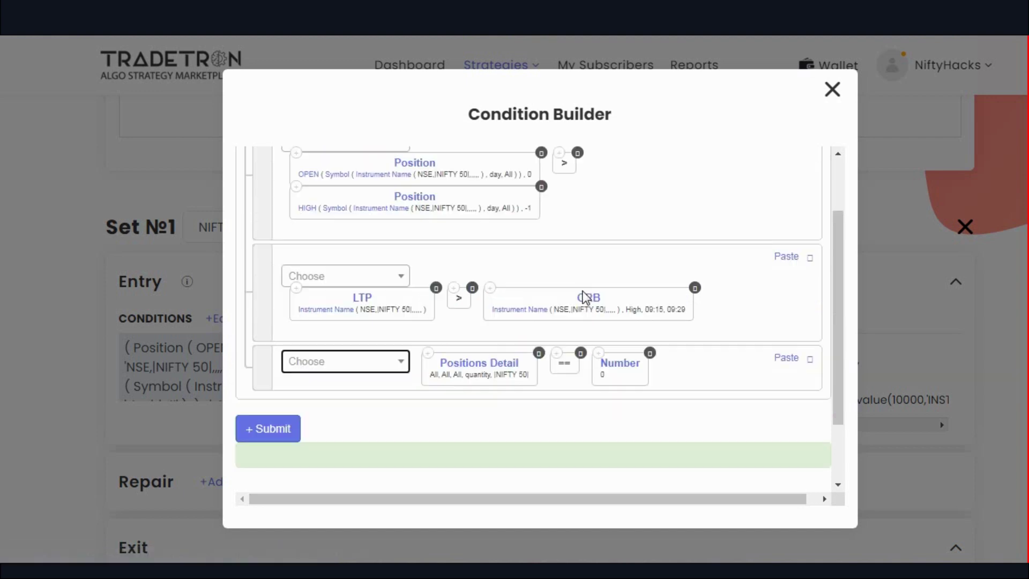
scroll(616, 308, "down", 2)
left_click(274, 431)
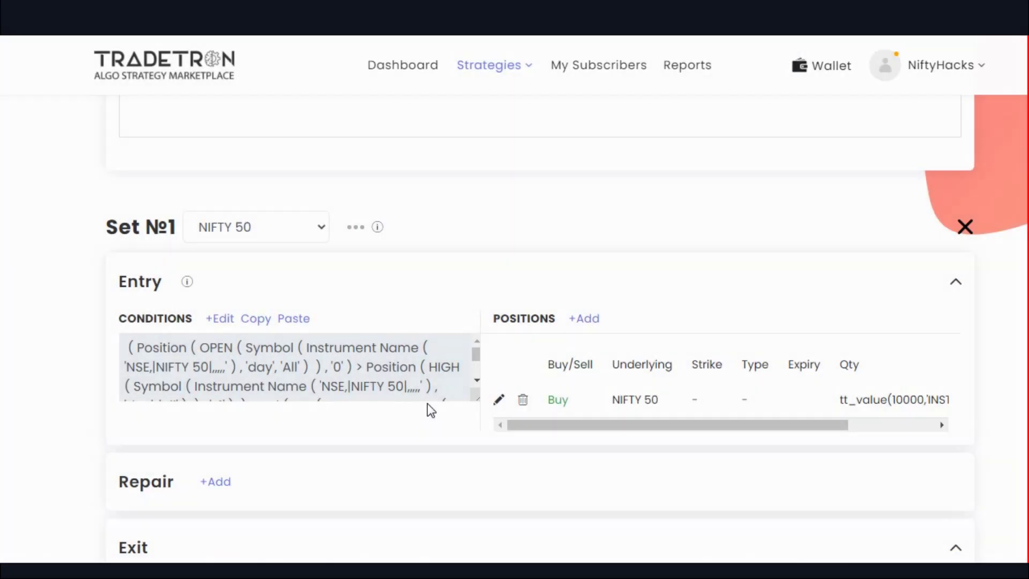
Step: Add a new condition to Set 2's entry conditions and choose the Positions Detail keyword for it
scroll(427, 409, "down", 10)
left_click(221, 273)
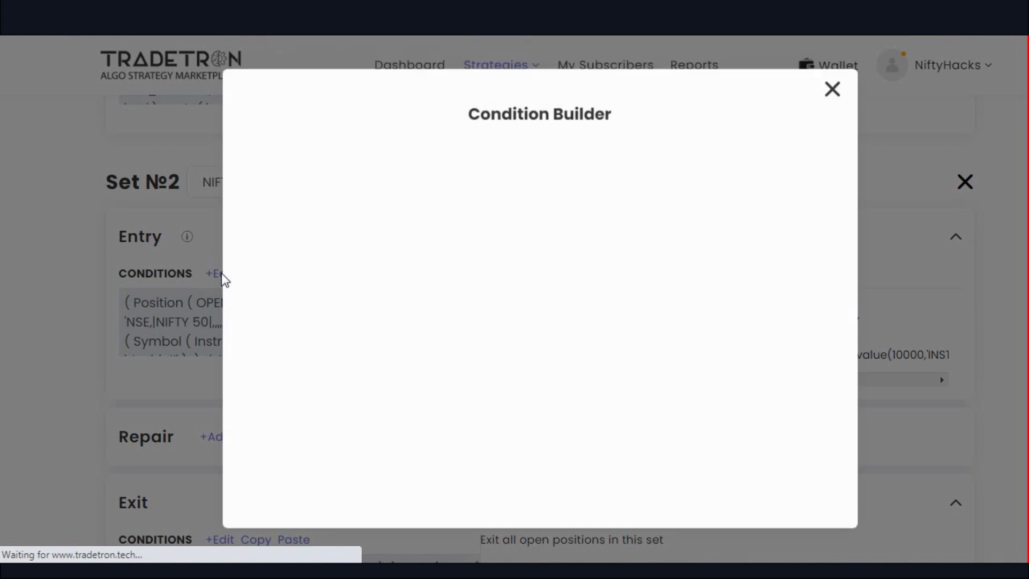
left_click(742, 168)
left_click(374, 447)
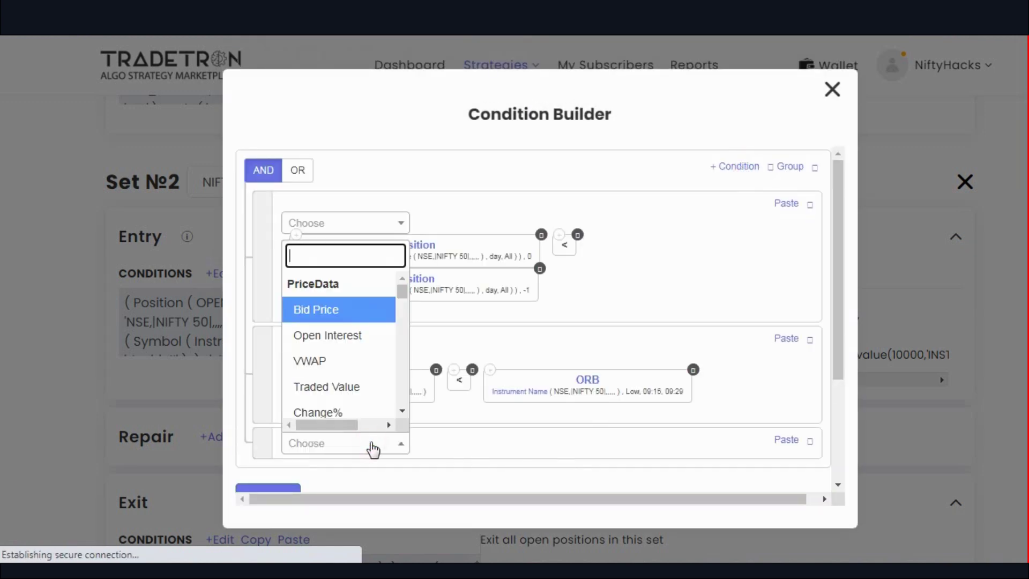
type("pos")
key("Down")
key("Return")
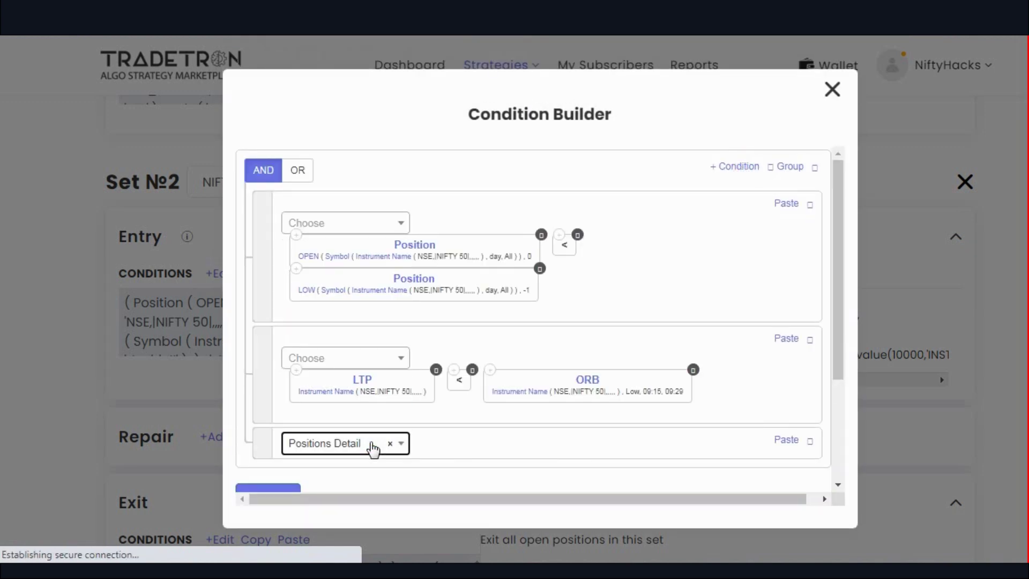
Step: Set the value type of Set 2's Positions Detail to quantity and its underlying to List - NIFTY 50
left_click(468, 413)
left_click(458, 392)
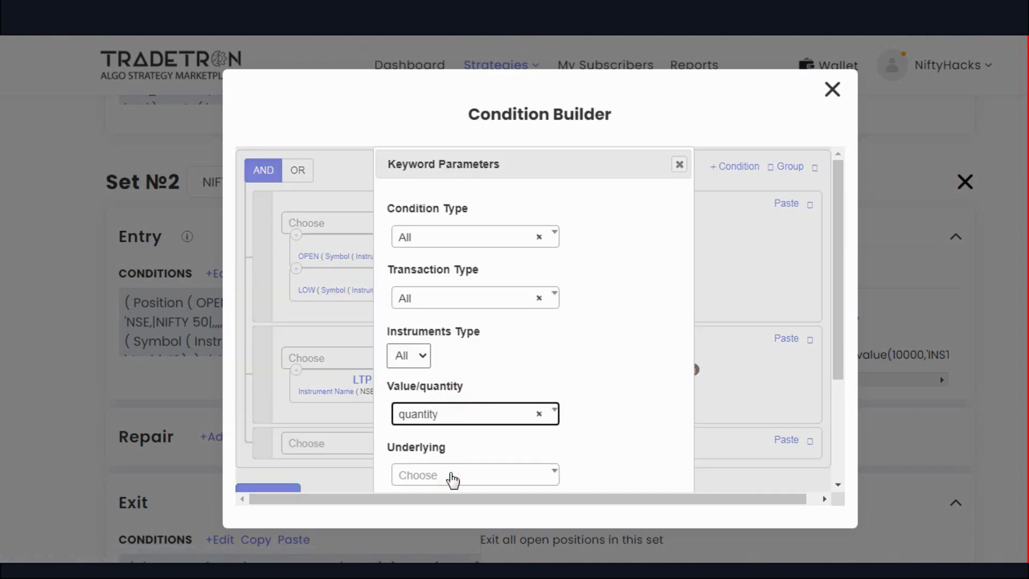
left_click(453, 478)
type("nifty")
key("Return")
scroll(451, 474, "down", 3)
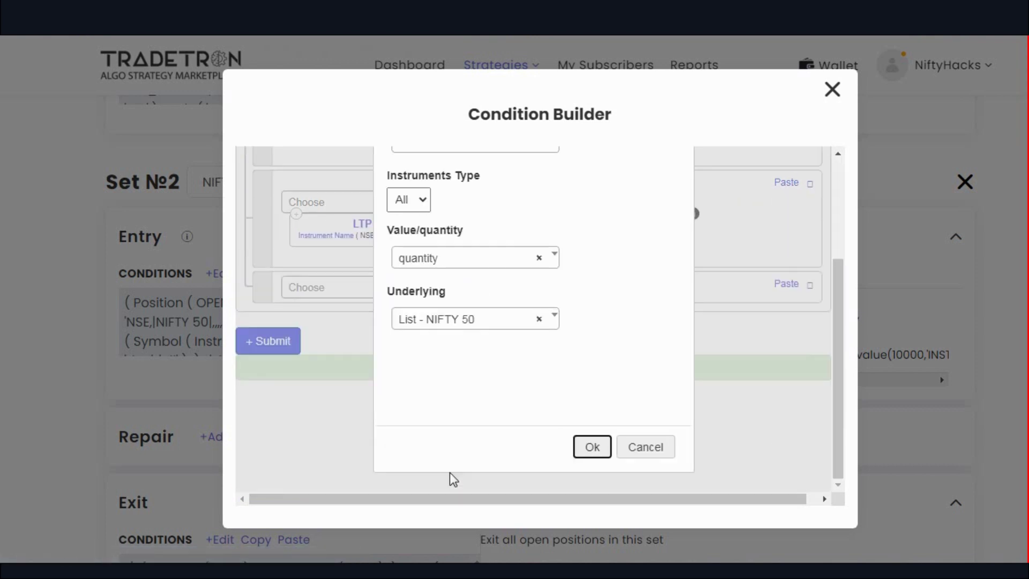
key("Return")
Step: Add the == operator after Positions Detail in Set 2's new entry condition
left_click(379, 294)
type("=")
key("Down")
key("Down")
key("Return")
Step: Complete the Positions Detail comparison with Number 0 and submit Set 2's entry conditions
type("numb")
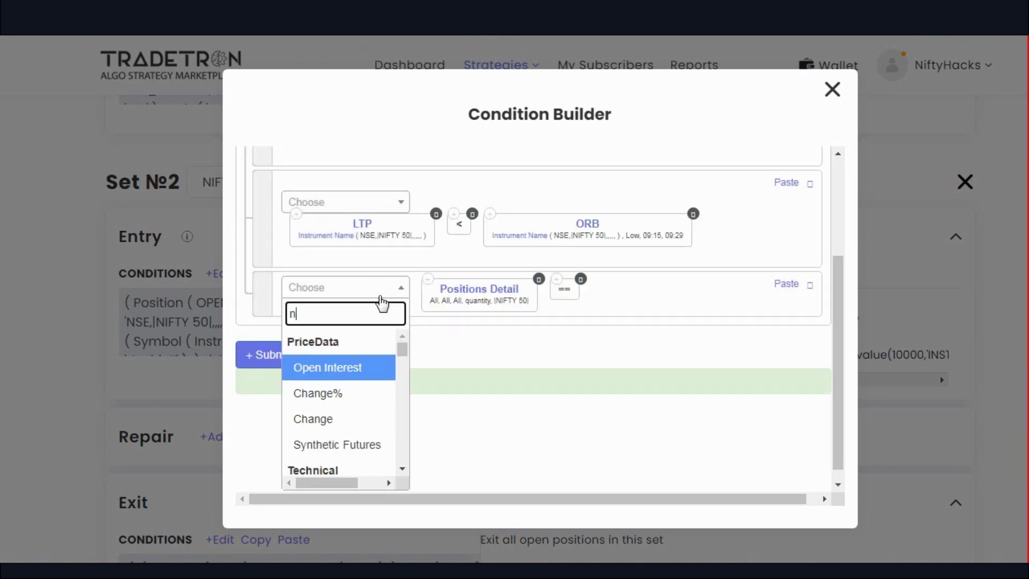
key("Down")
key("Return")
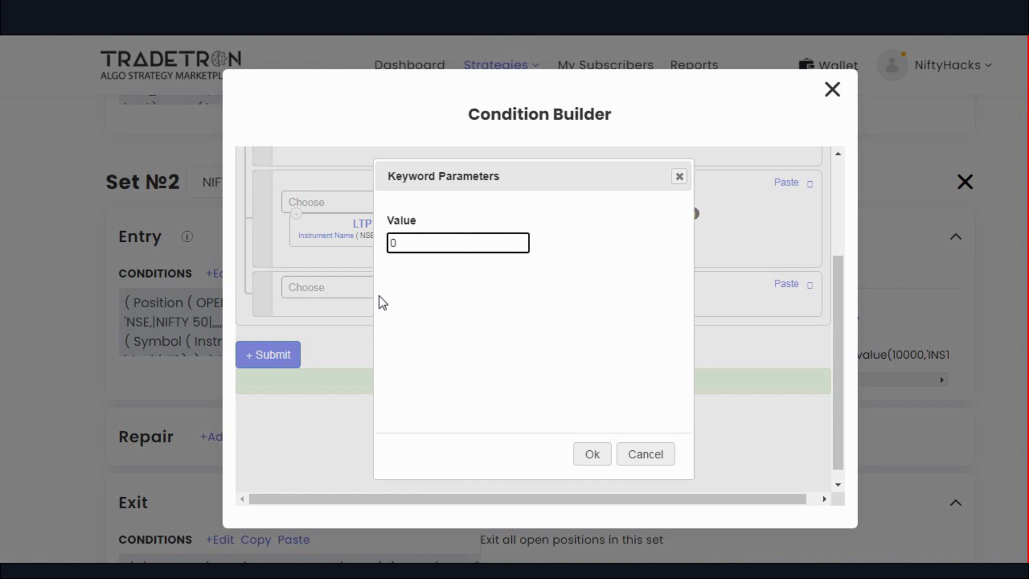
key("Return")
scroll(679, 358, "up", 5)
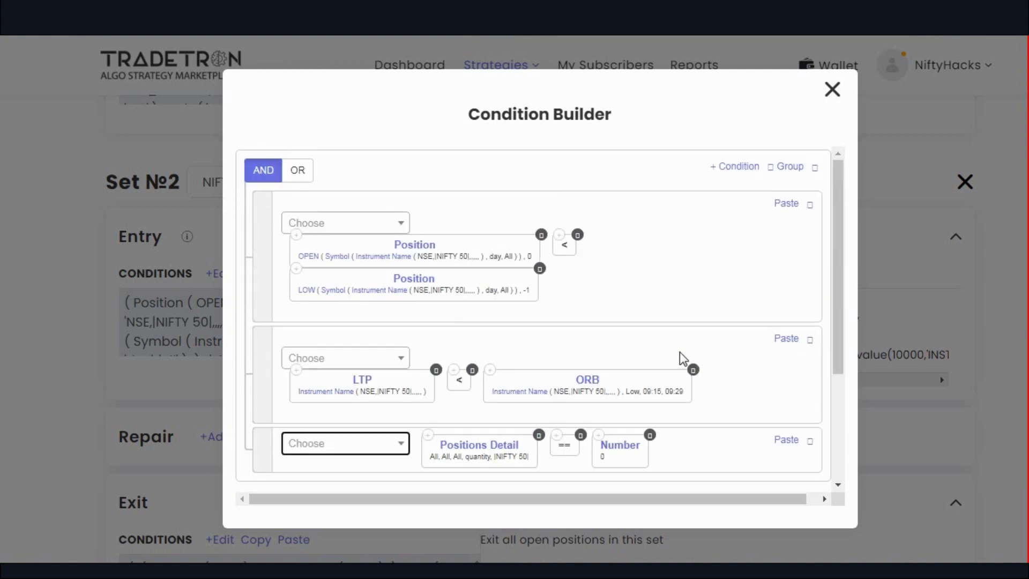
scroll(679, 358, "down", 5)
left_click(267, 431)
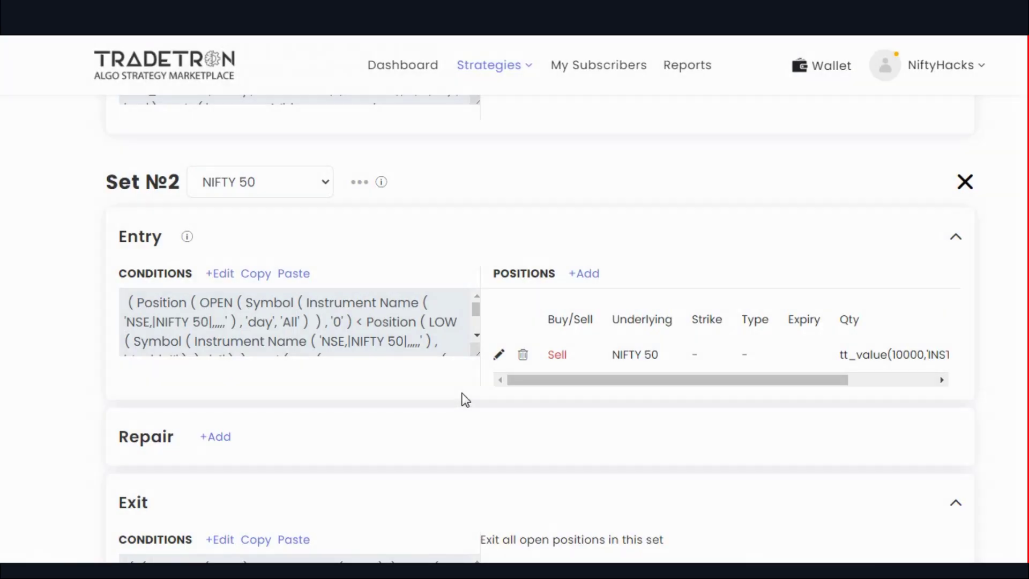
Step: Add a fourth condition to Set 1's entry conditions and choose the Open positions keyword for it
scroll(452, 239, "up", 5)
left_click(218, 158)
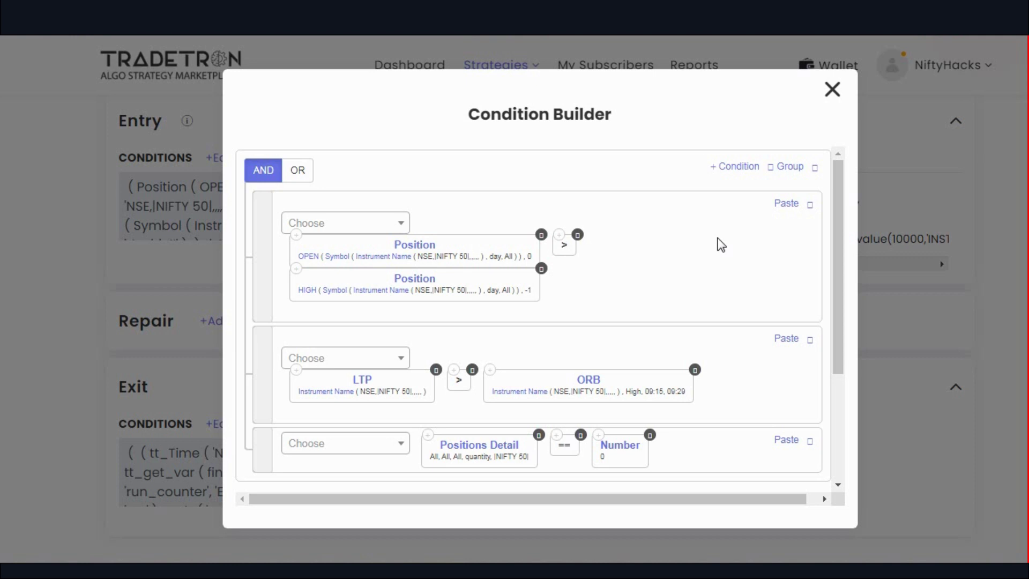
left_click(735, 166)
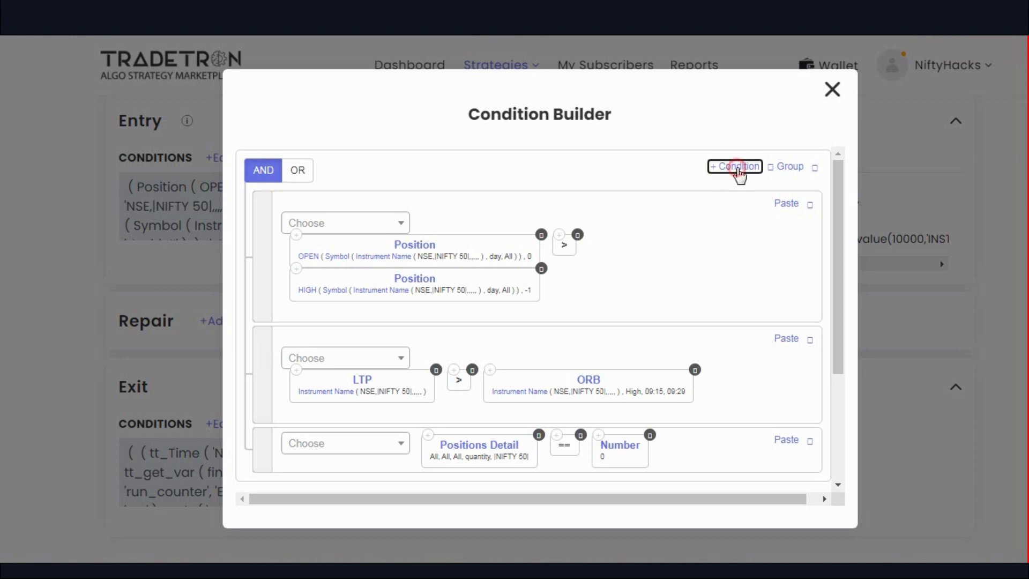
scroll(701, 280, "down", 4)
left_click(384, 300)
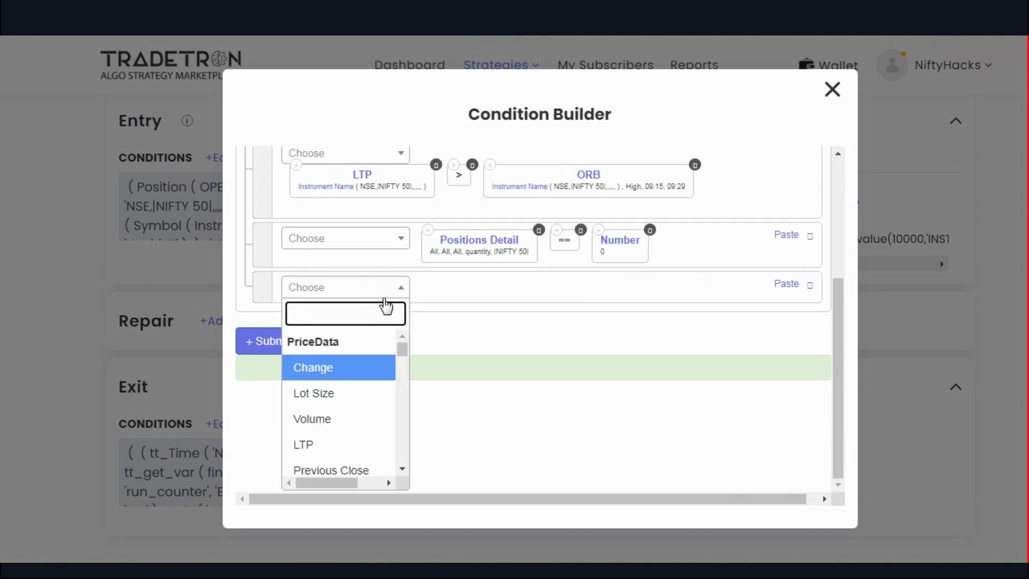
type("open")
key("Down")
key("Down")
key("Return")
Step: Set the instrument of Open positions to the NIFTY 50 list and confirm the parameters
left_click(462, 260)
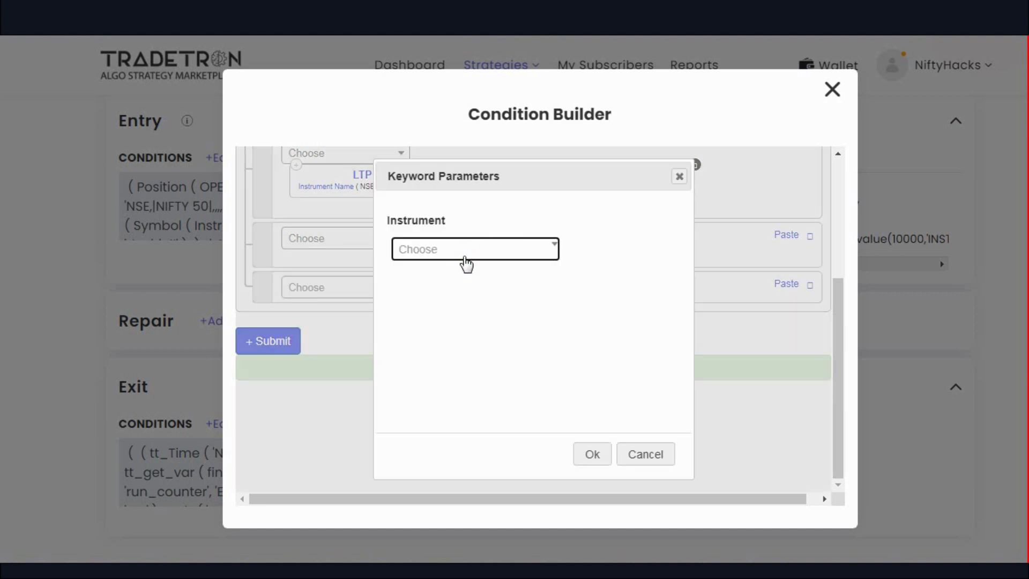
left_click(466, 264)
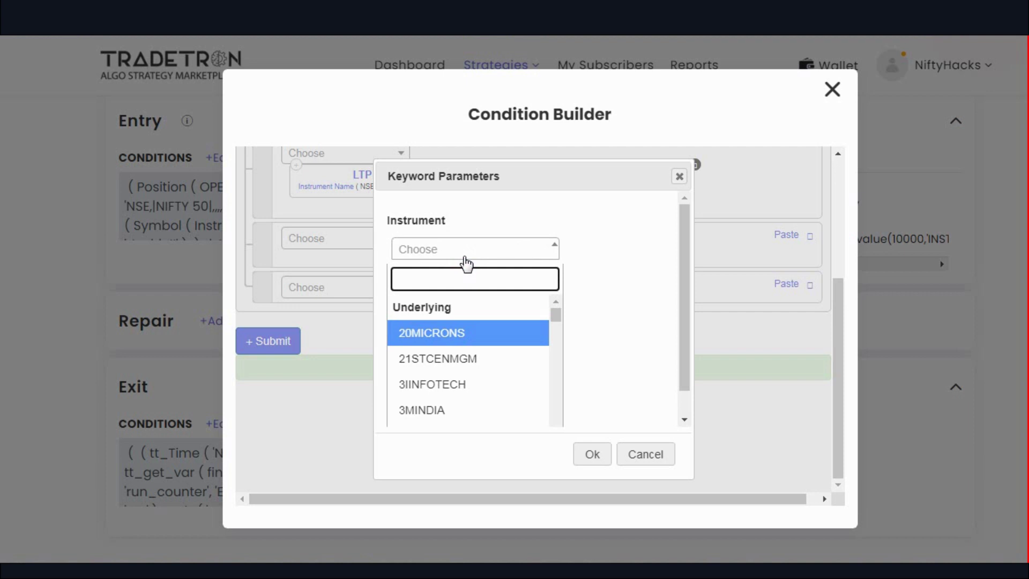
type("nif")
key("Return")
key("Return")
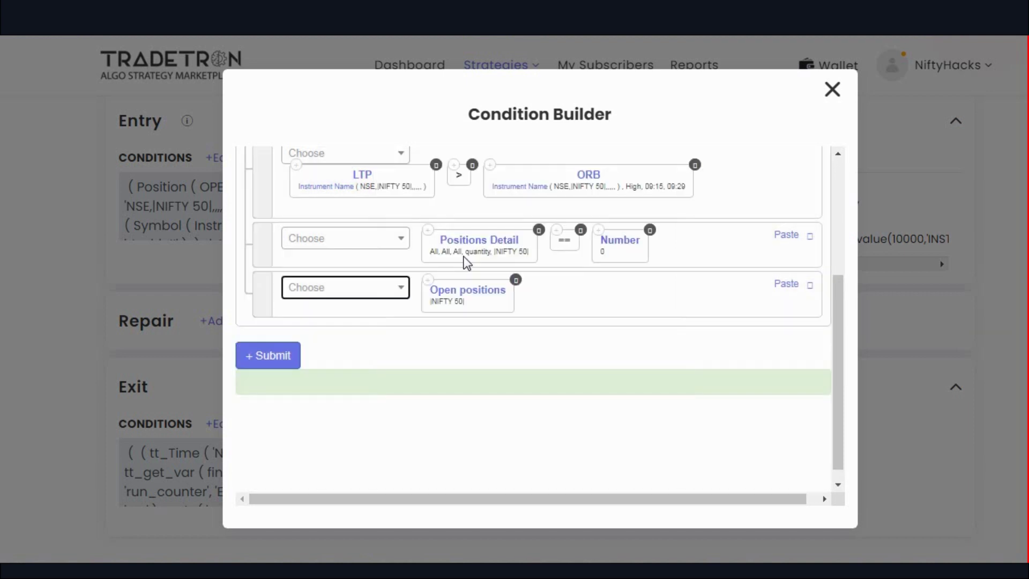
Step: Complete the Open positions condition with the < operator and Number 5
left_click(389, 290)
type("<")
key("Return")
left_click(389, 289)
type("num")
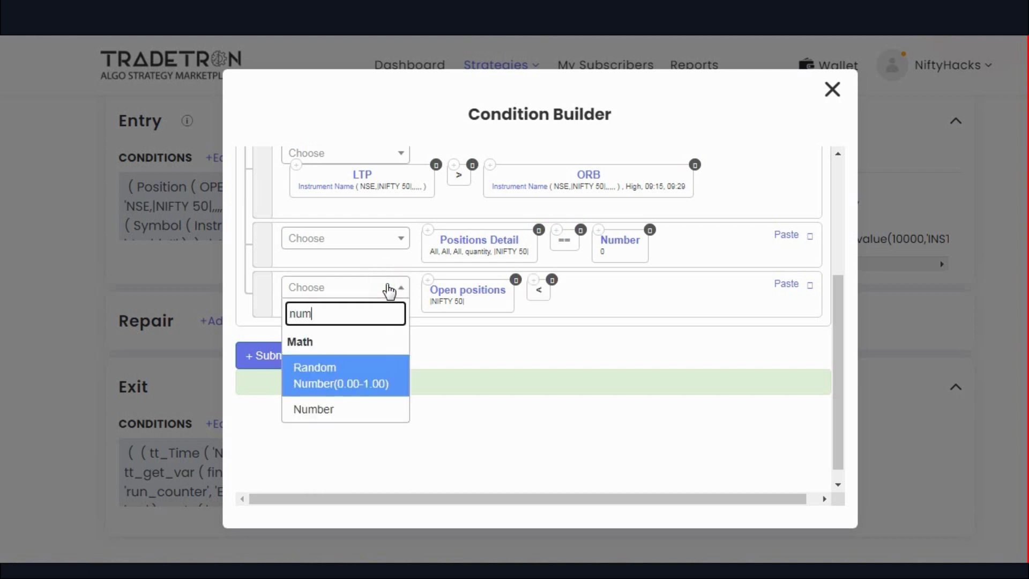
key("Down")
key("Return")
key("BackSpace")
type("5")
left_click(592, 456)
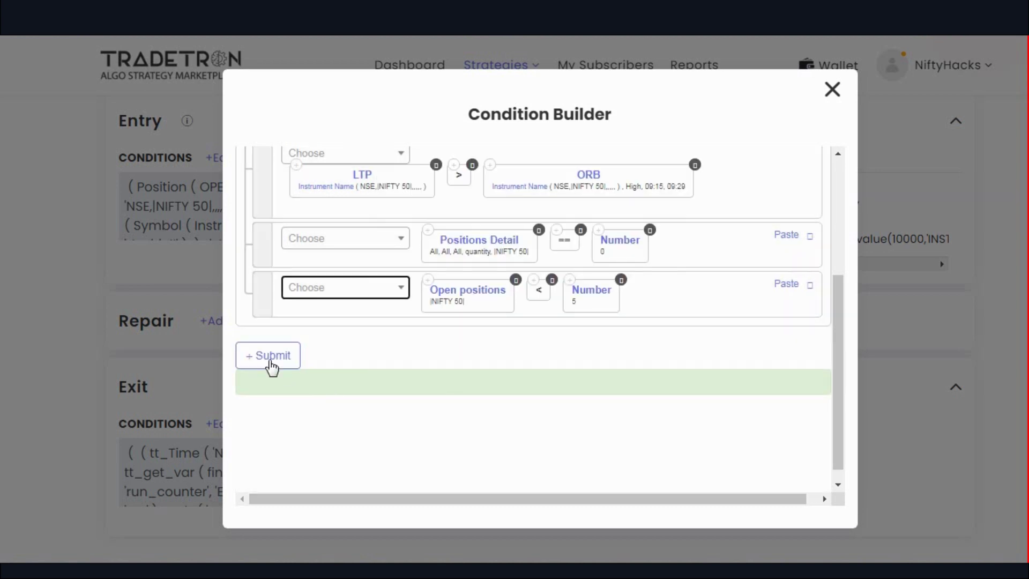
Step: Replace the < between Open positions and Number 5 with <= and submit Set 1's entry conditions
left_click(272, 368)
left_click(553, 281)
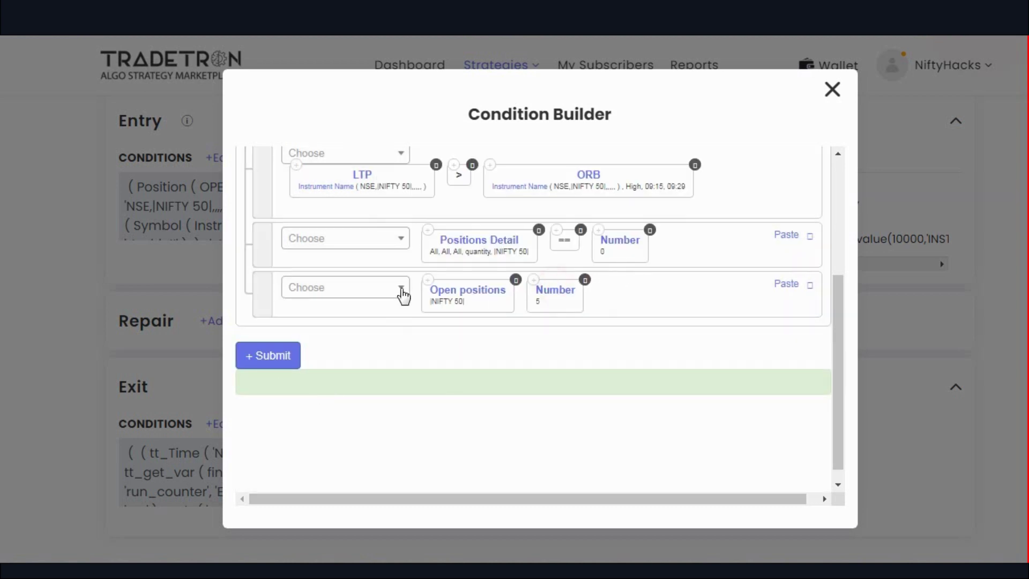
left_click(397, 289)
type("=")
key("Return")
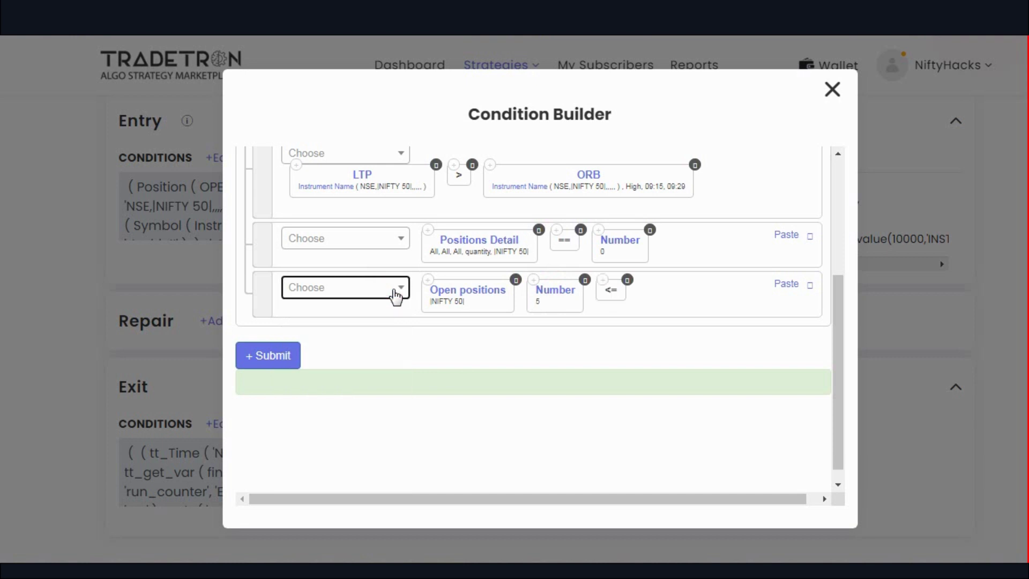
left_click_drag(526, 318, 633, 292)
left_click(282, 360)
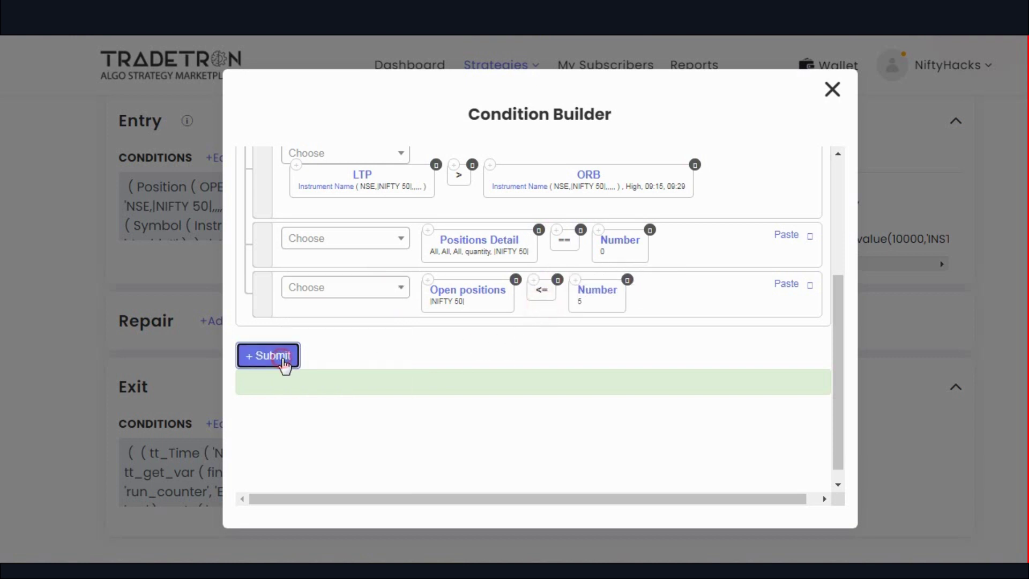
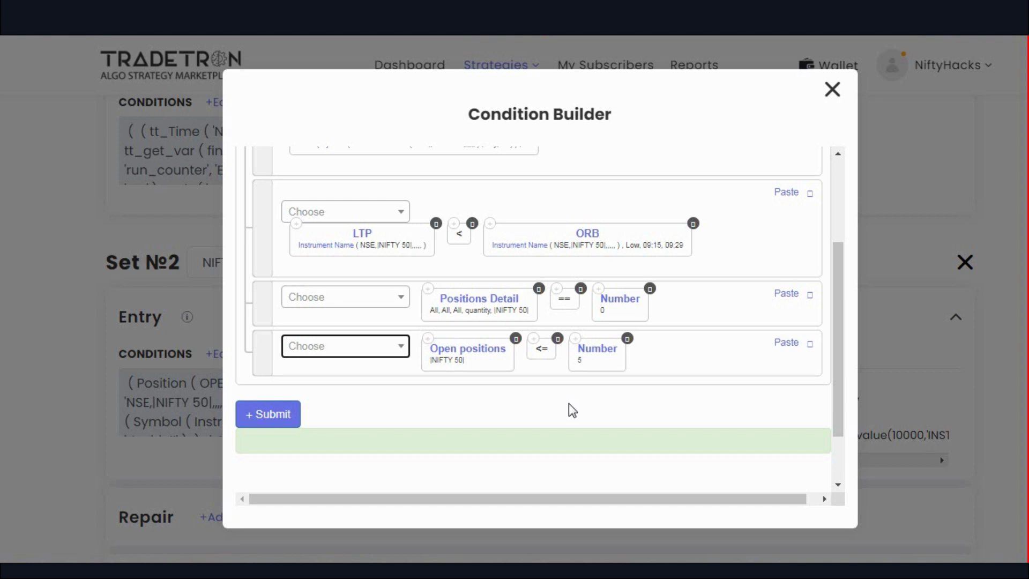
Step: Submit Set 2's entry conditions
left_click(285, 418)
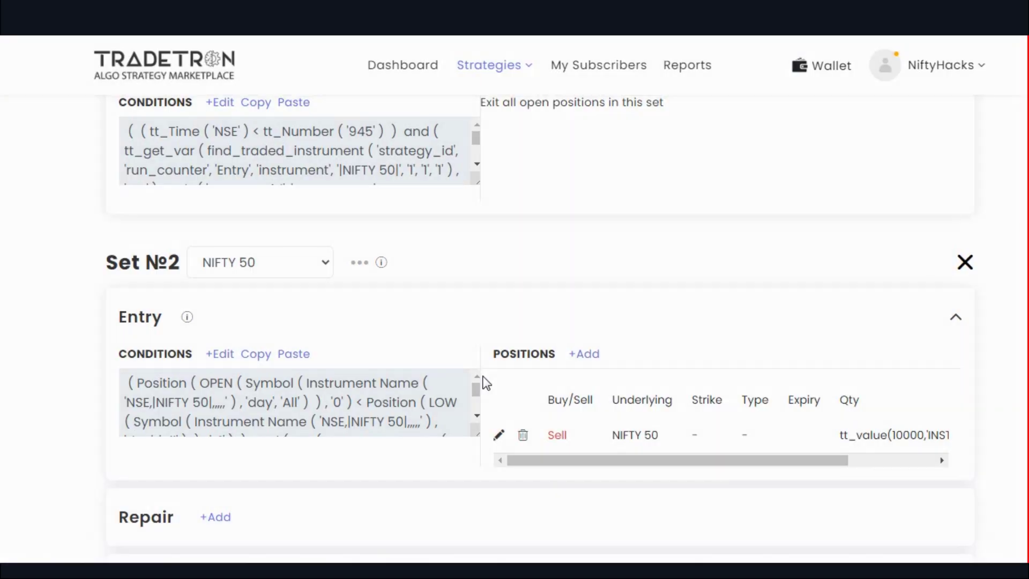
Step: Review the exit conditions of Set 1 and the entry conditions of Set 2 in the Condition Builder
scroll(459, 279, "up", 6)
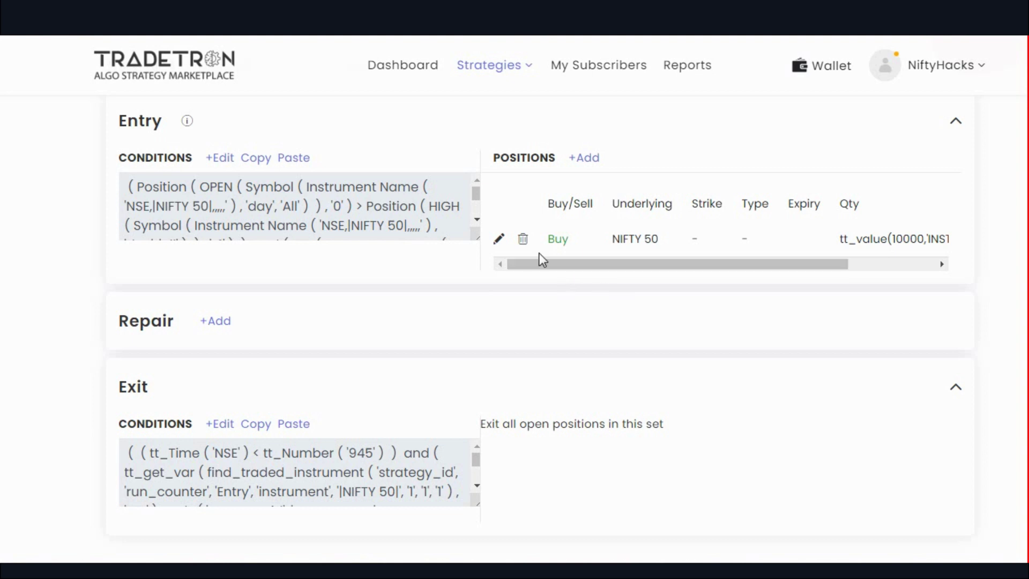
left_click(228, 428)
scroll(645, 358, "down", 5)
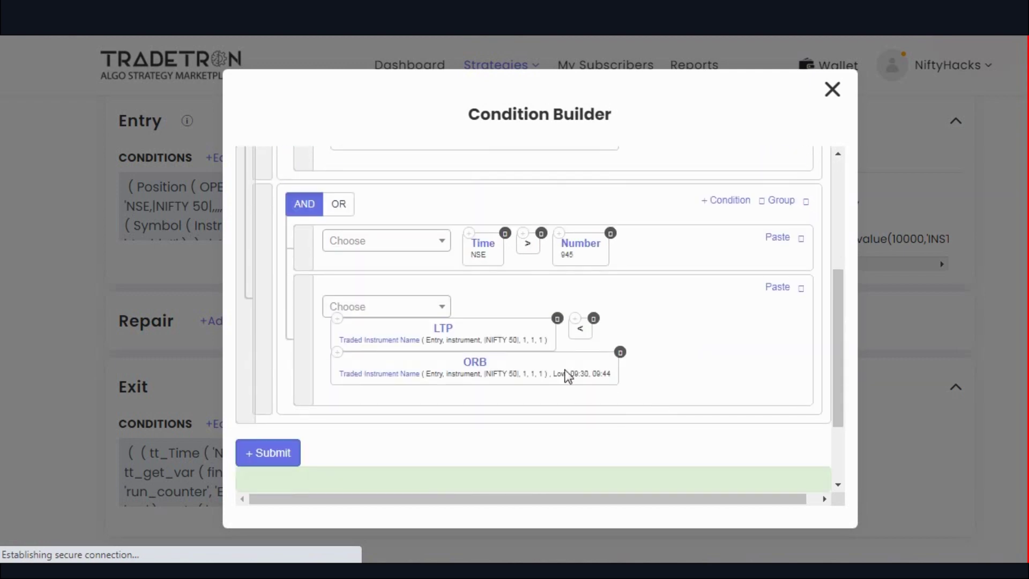
left_click(832, 89)
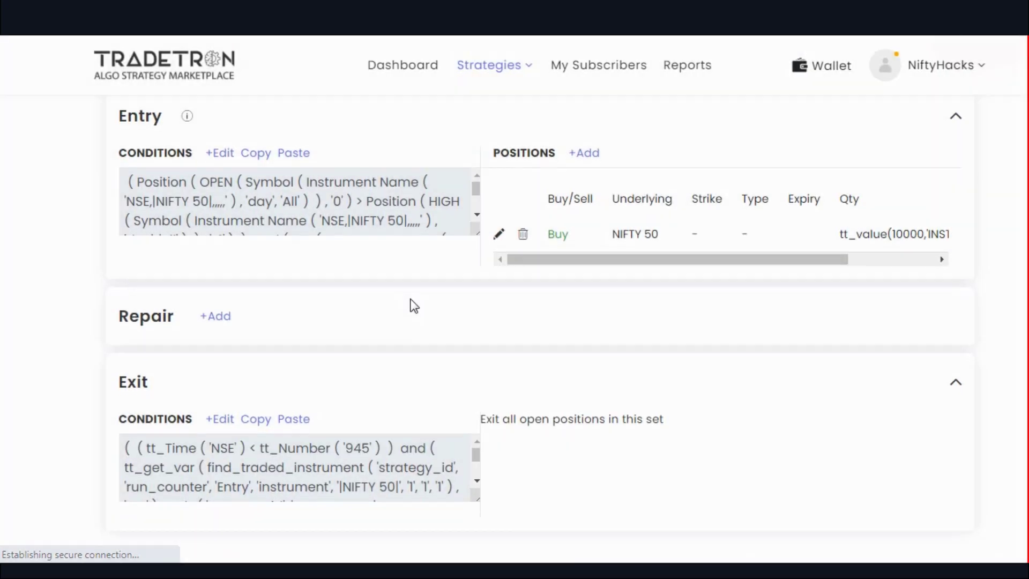
scroll(413, 332, "down", 4)
left_click(221, 435)
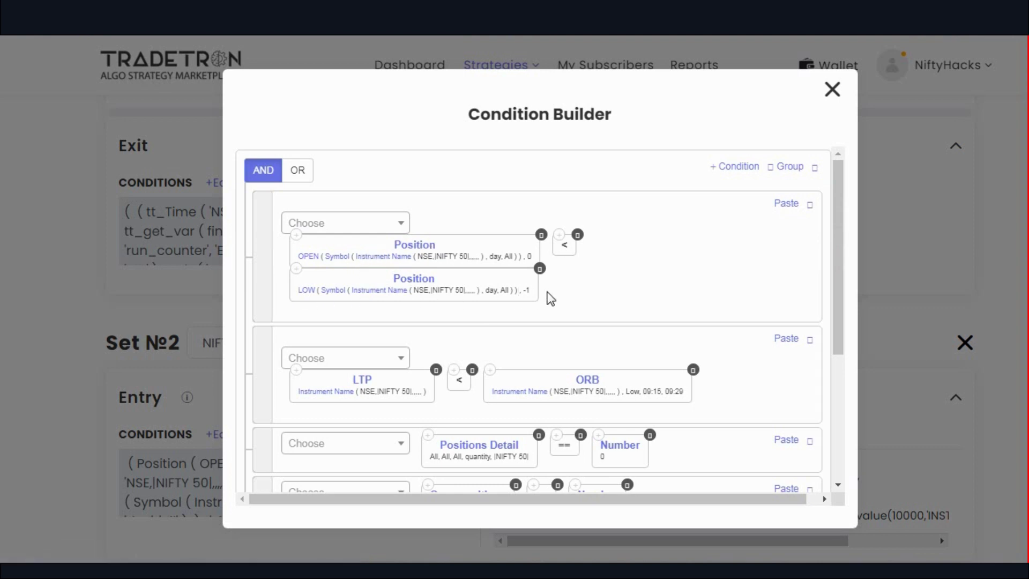
scroll(536, 300, "down", 3)
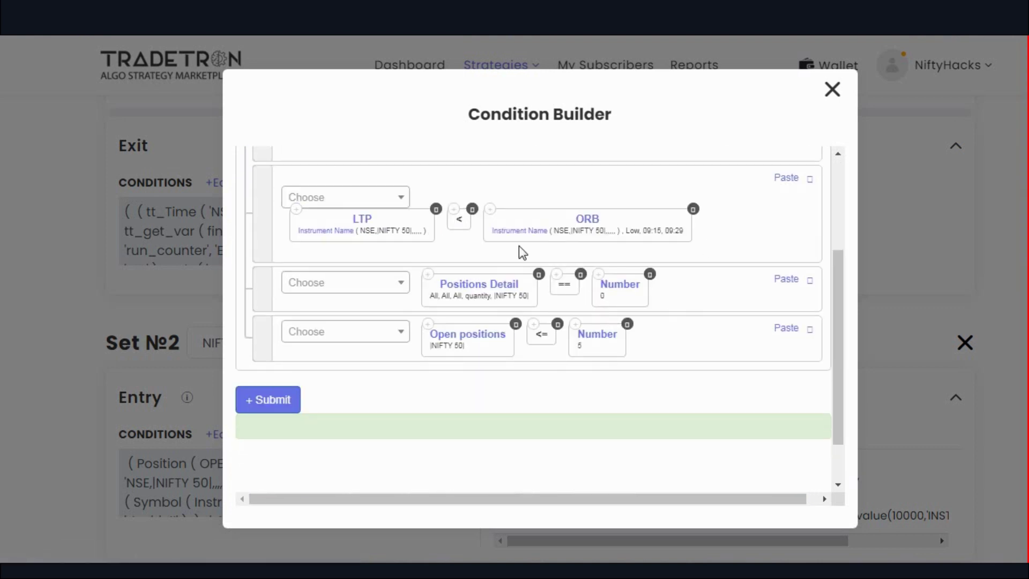
left_click(833, 91)
Step: Add a nested condition group at the end of Set 1's entry conditions, leaving no extra blank condition above it
scroll(375, 394, "down", 3)
scroll(216, 427, "up", 9)
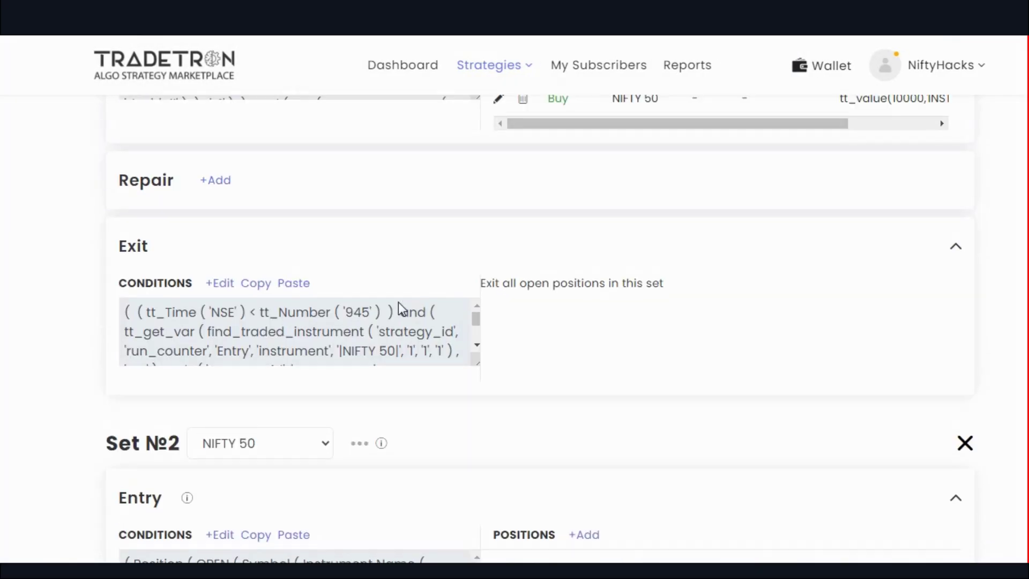
left_click(220, 237)
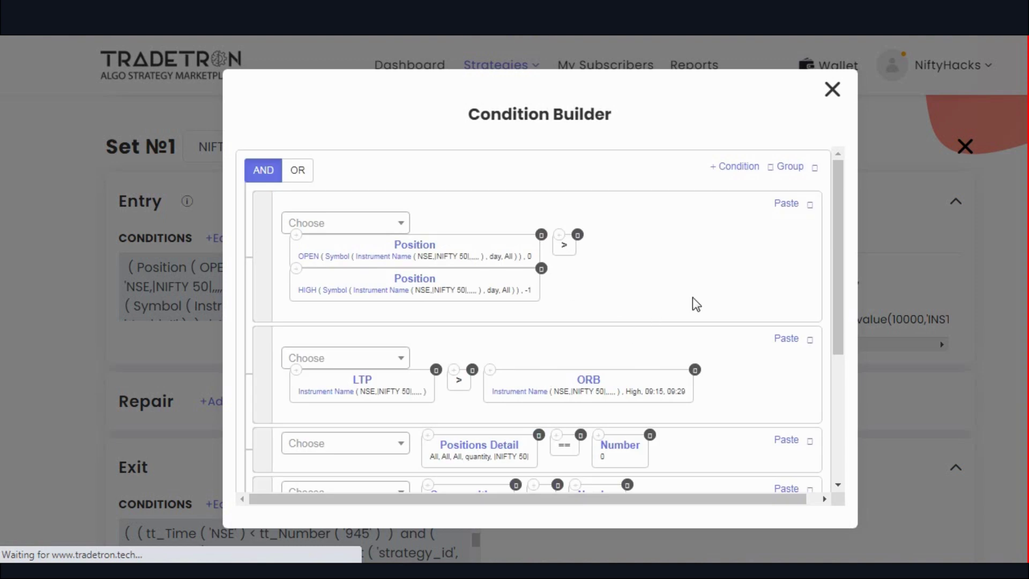
scroll(696, 297, "down", 2)
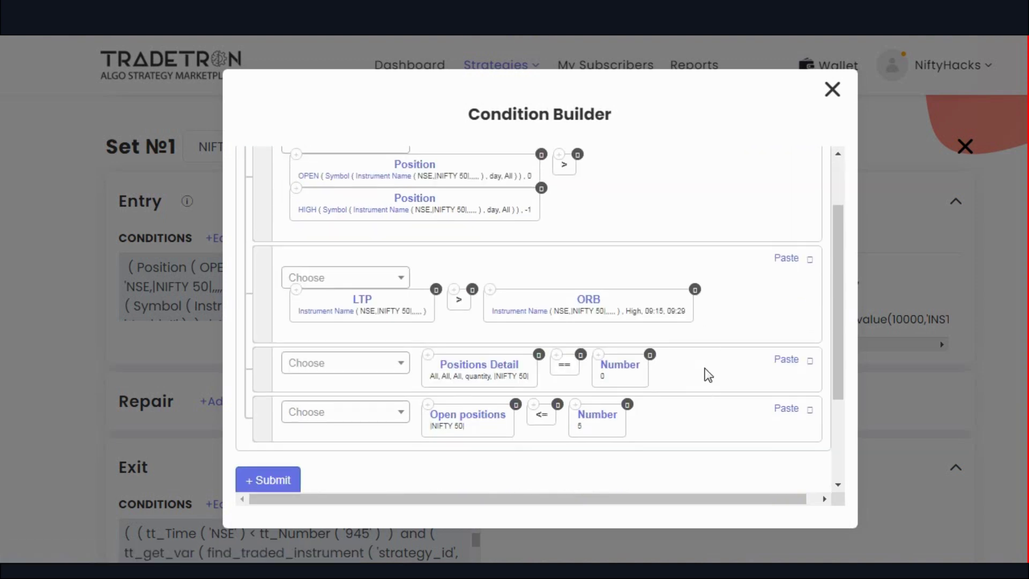
scroll(724, 273, "up", 5)
left_click(726, 167)
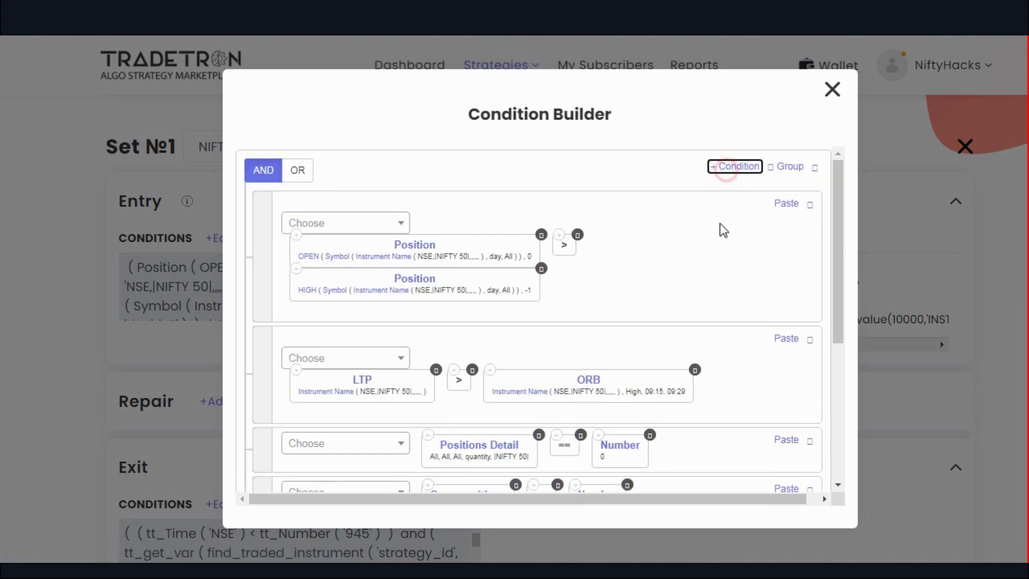
left_click(398, 294)
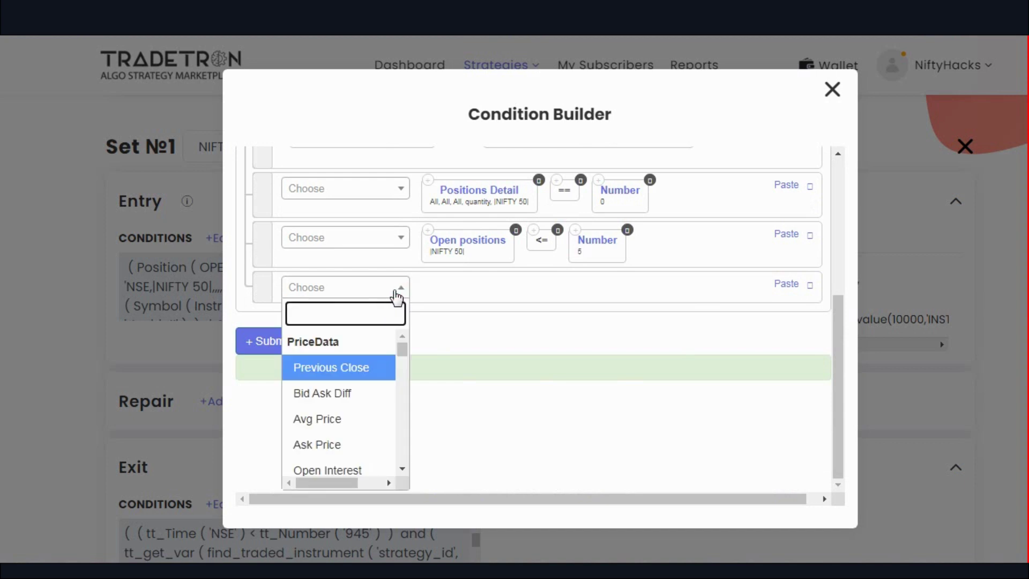
left_click(577, 327)
scroll(578, 330, "up", 5)
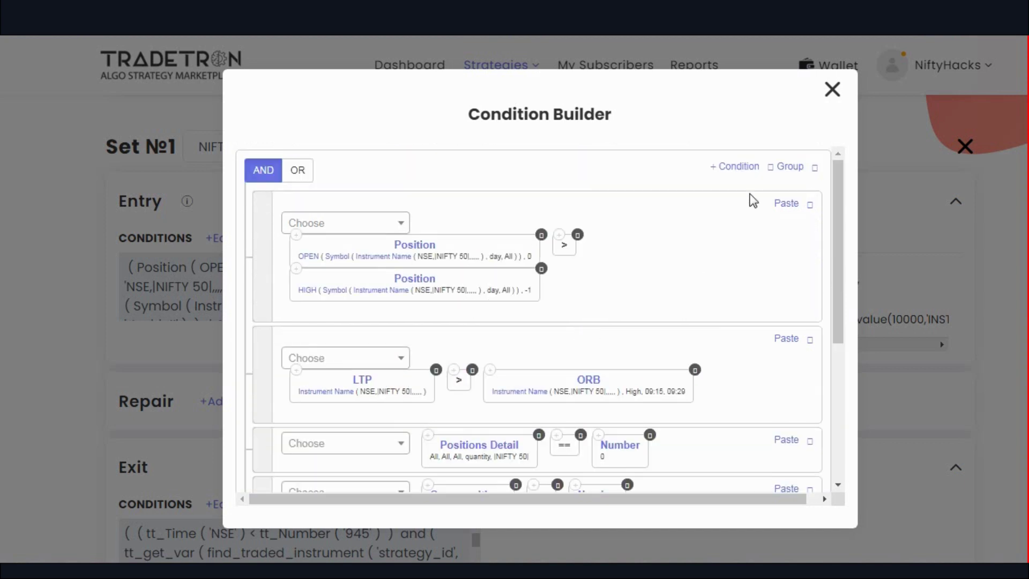
left_click(785, 166)
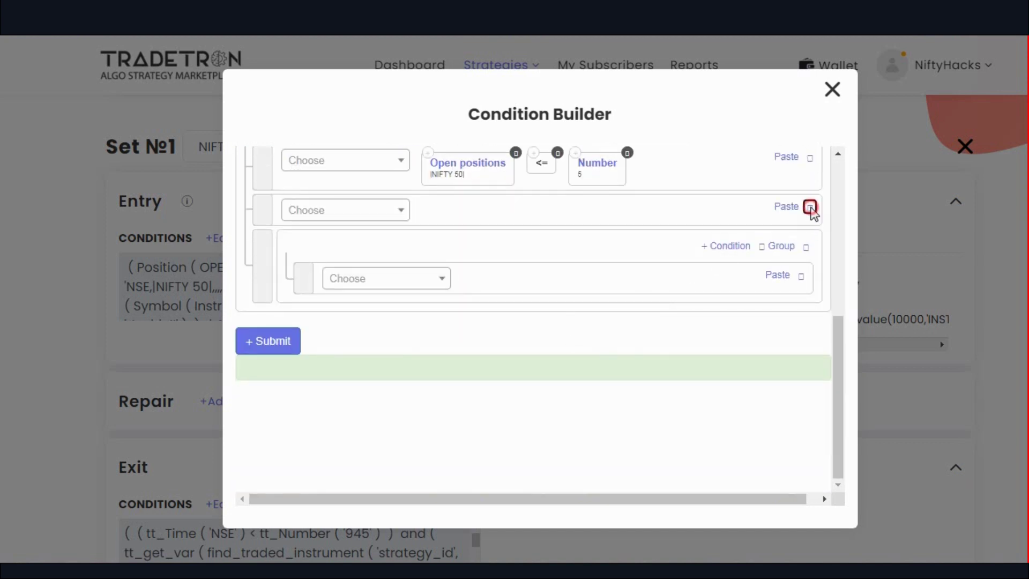
left_click(809, 207)
Step: Choose the Time keyword with exchange NSE for the first condition in Set 1's new group
left_click(361, 286)
type("time")
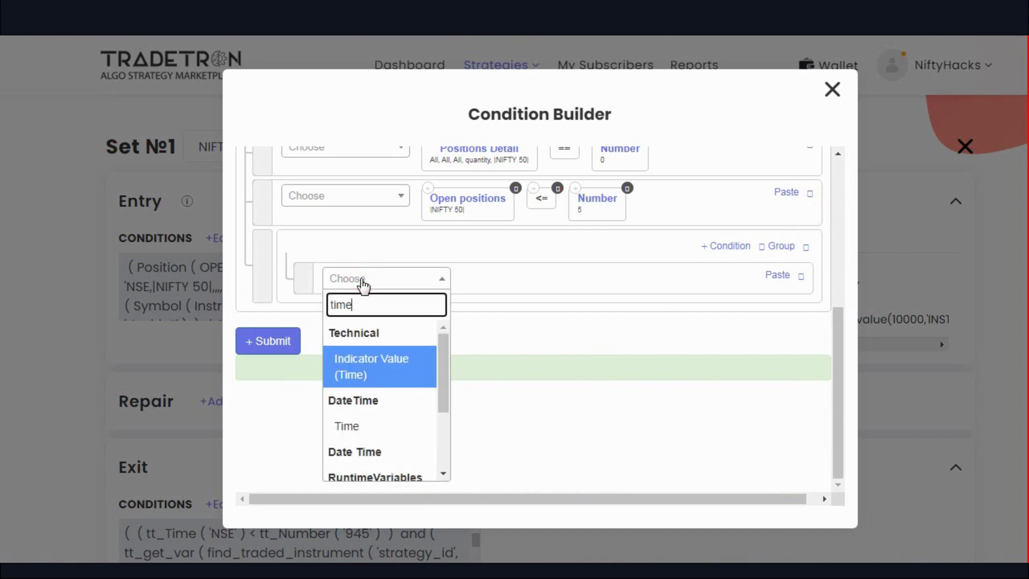
key("Down")
key("Return")
key("Return")
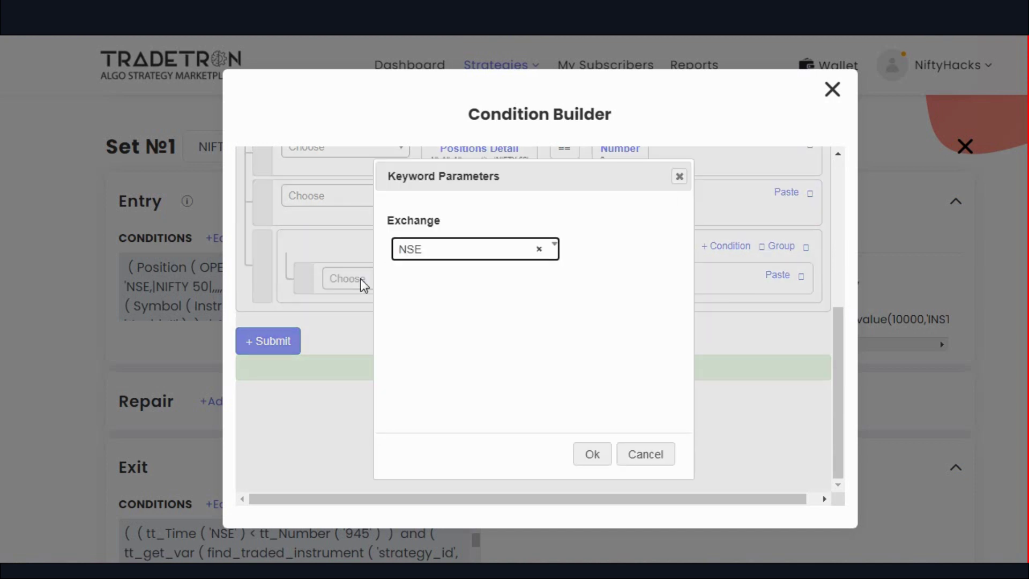
key("Tab")
key("Return")
Step: Complete the Time condition in Set 1's group with the > operator and Number 1000
type(">")
key("Return")
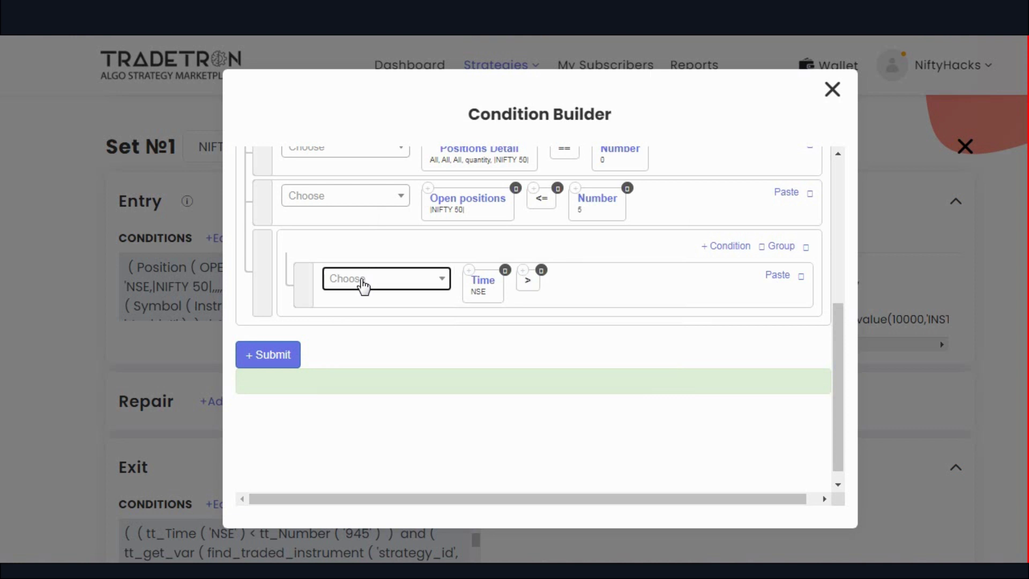
type("num")
key("Return")
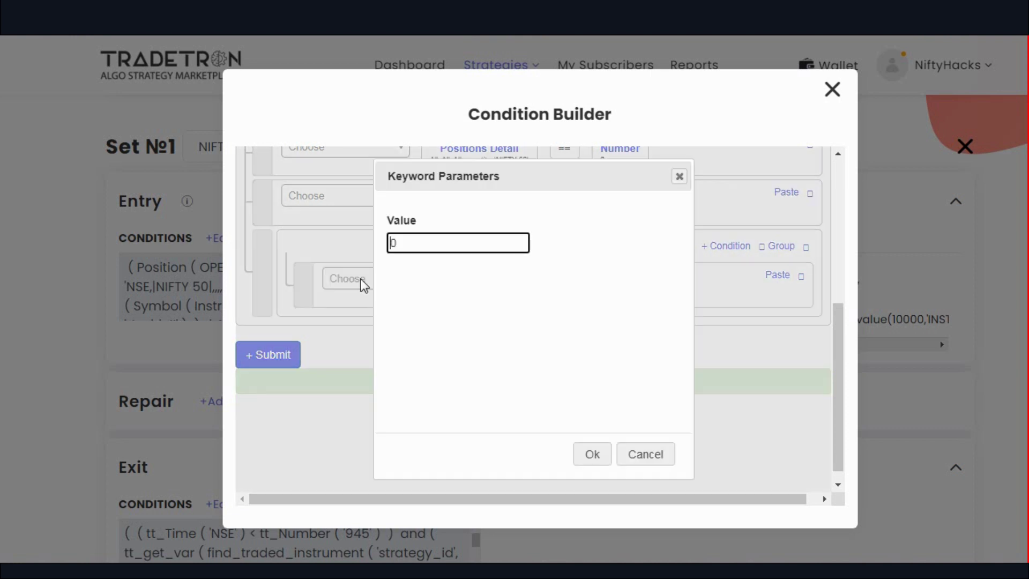
type("1000")
key("Tab")
key("Return")
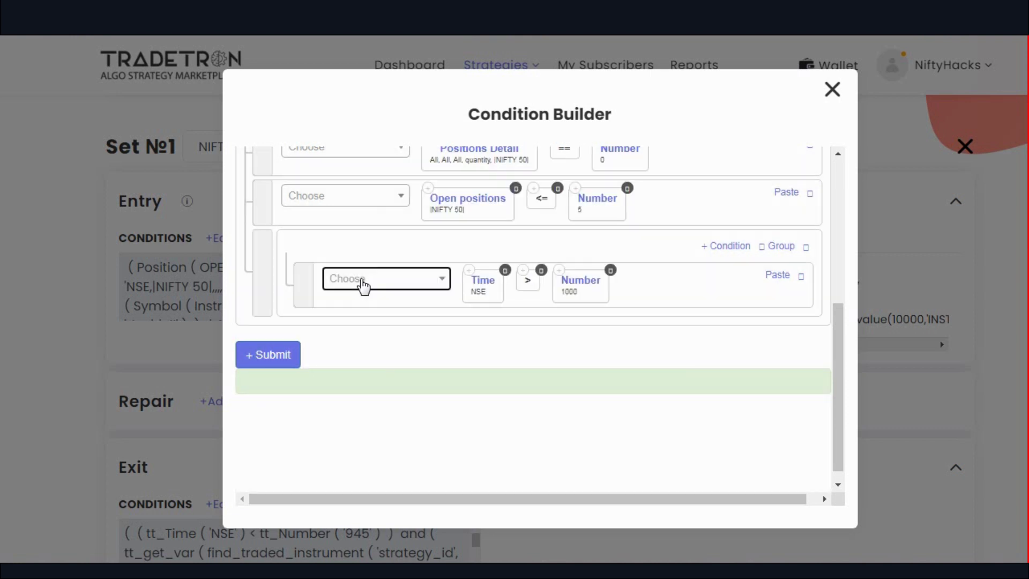
Step: Add a second condition to Set 1's group and copy LTP and the > operator into it from the existing ORB condition
left_click(709, 246)
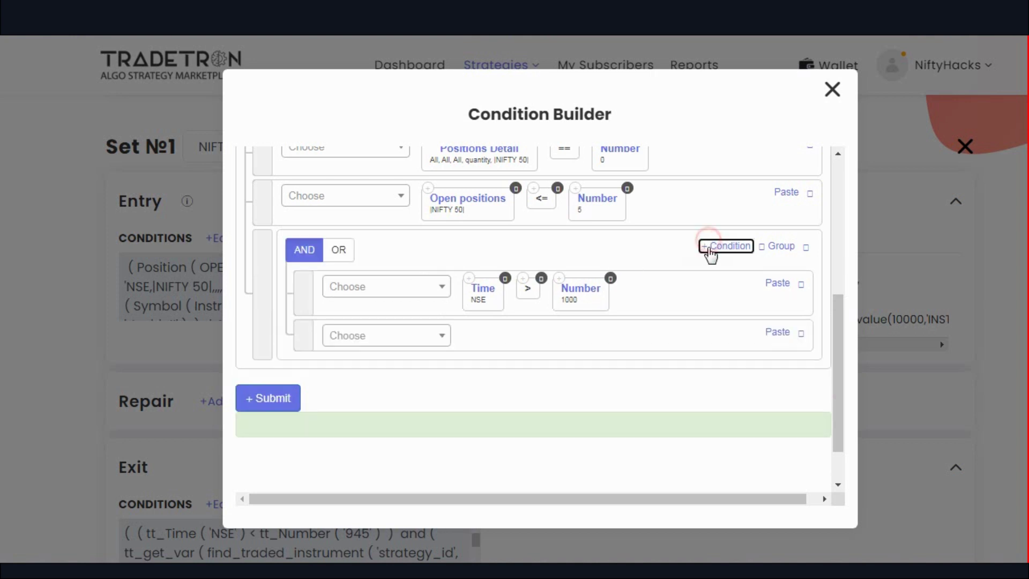
left_click(441, 338)
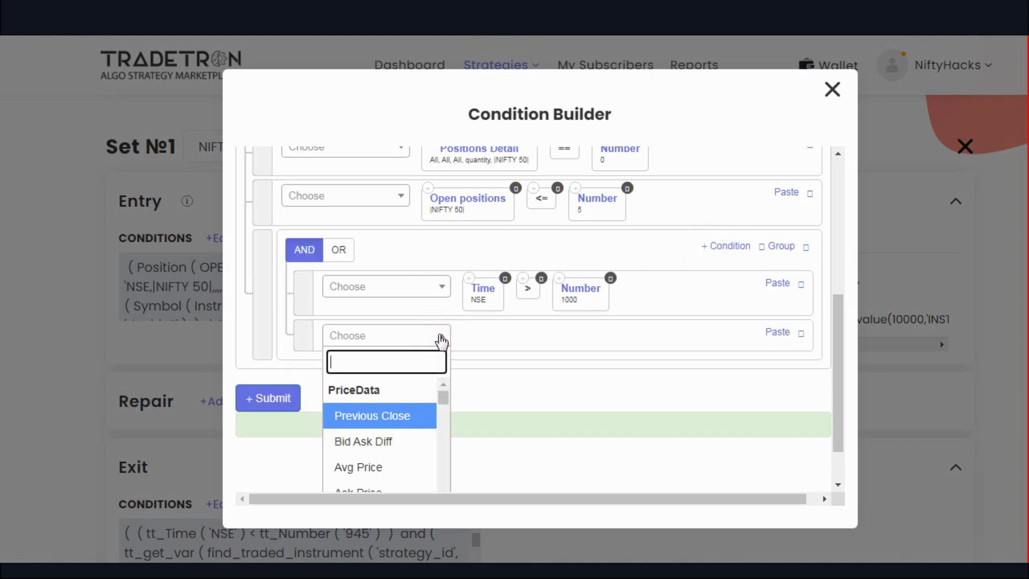
left_click(602, 393)
scroll(602, 392, "up", 5)
scroll(602, 393, "down", 3)
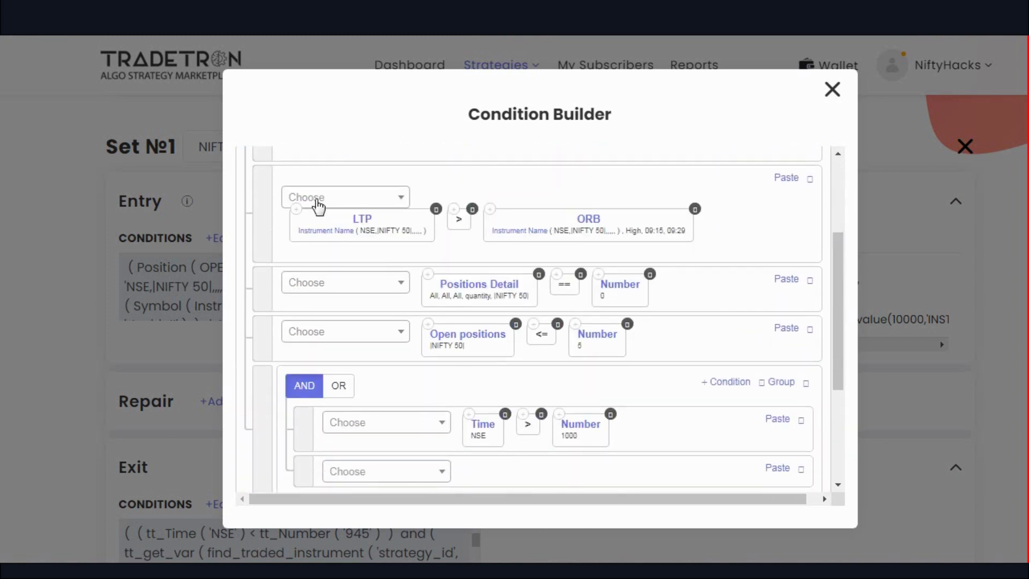
left_click(297, 209)
left_click(777, 468)
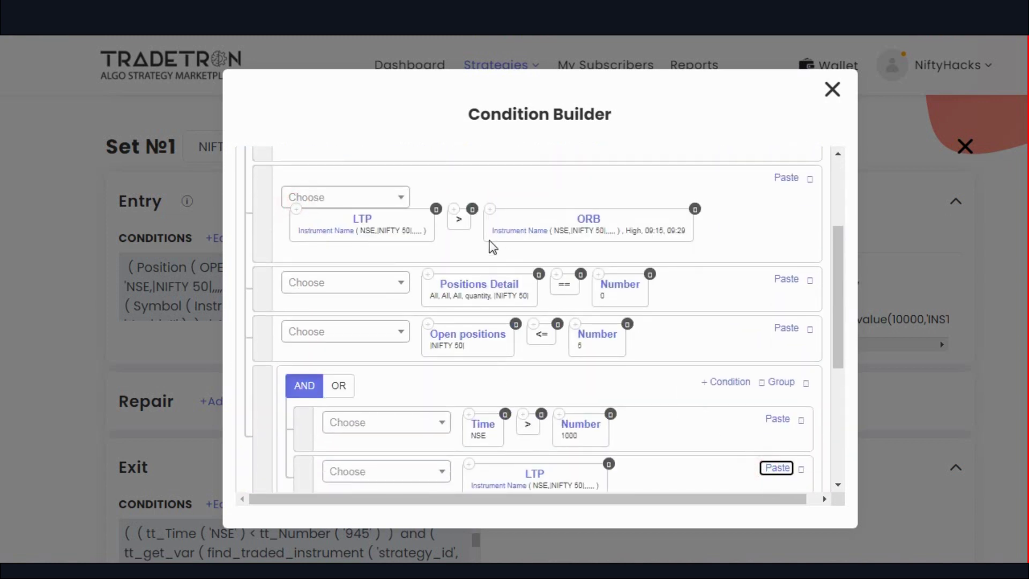
left_click(454, 208)
left_click(777, 468)
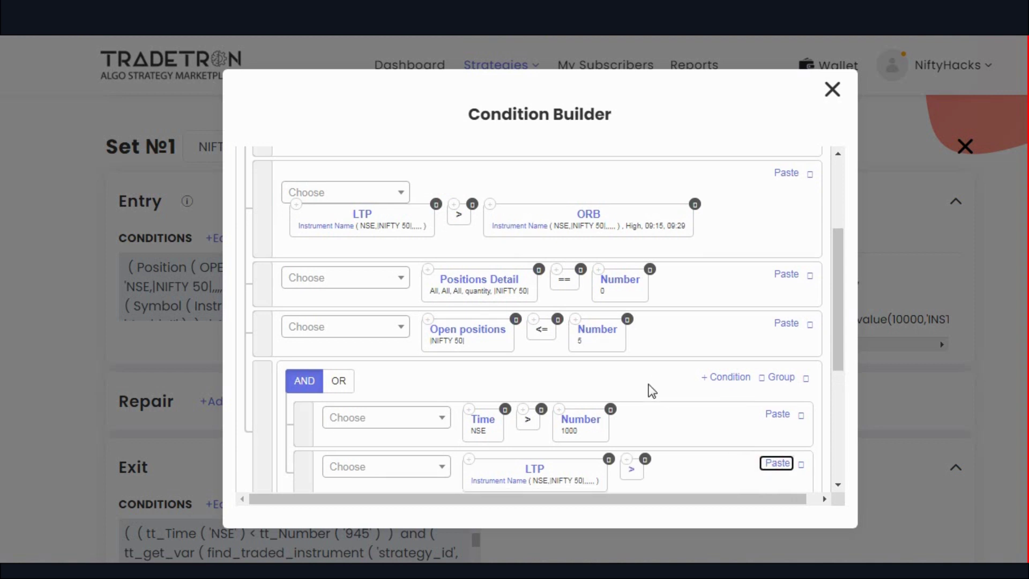
Step: Copy the ORB High keyword from Set 1's existing breakout condition into the group's second condition
scroll(581, 252, "down", 3)
scroll(574, 246, "up", 3)
left_click(490, 209)
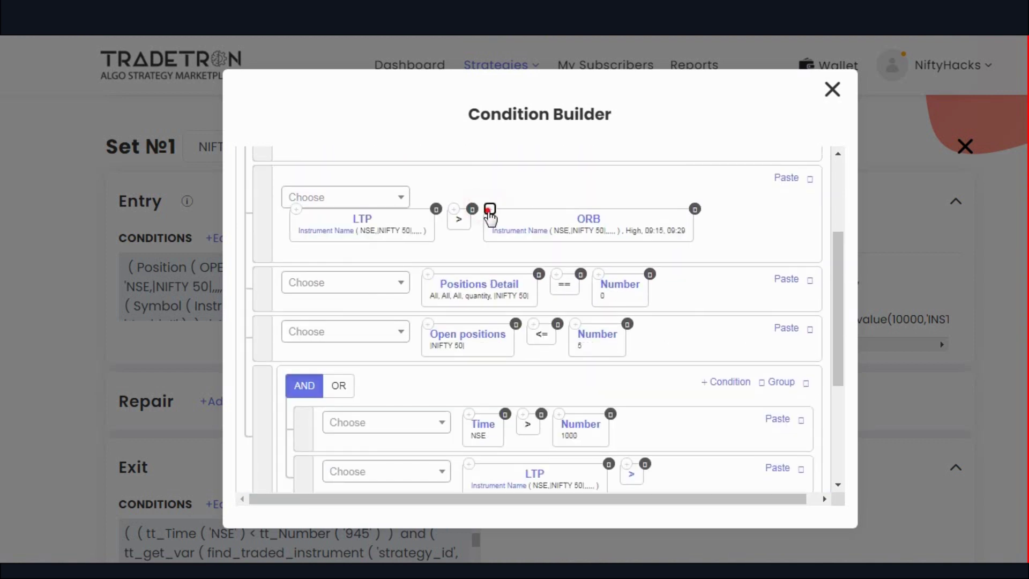
scroll(690, 347, "down", 3)
left_click(778, 387)
Step: Set the copied ORB's start time to 09:30 and end time to 09:44, and submit Set 1's entry conditions
left_click(630, 432)
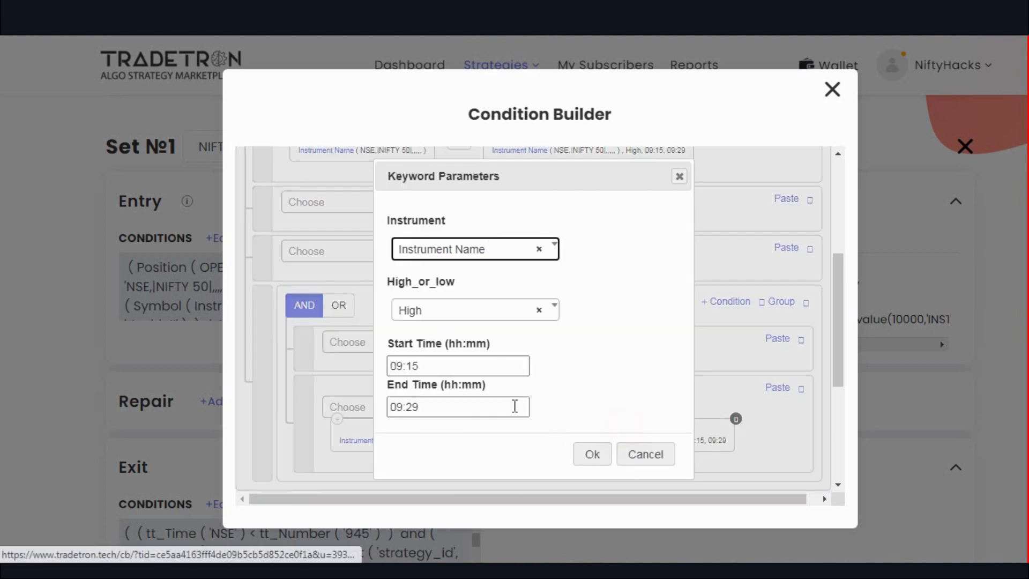
double_click(444, 365)
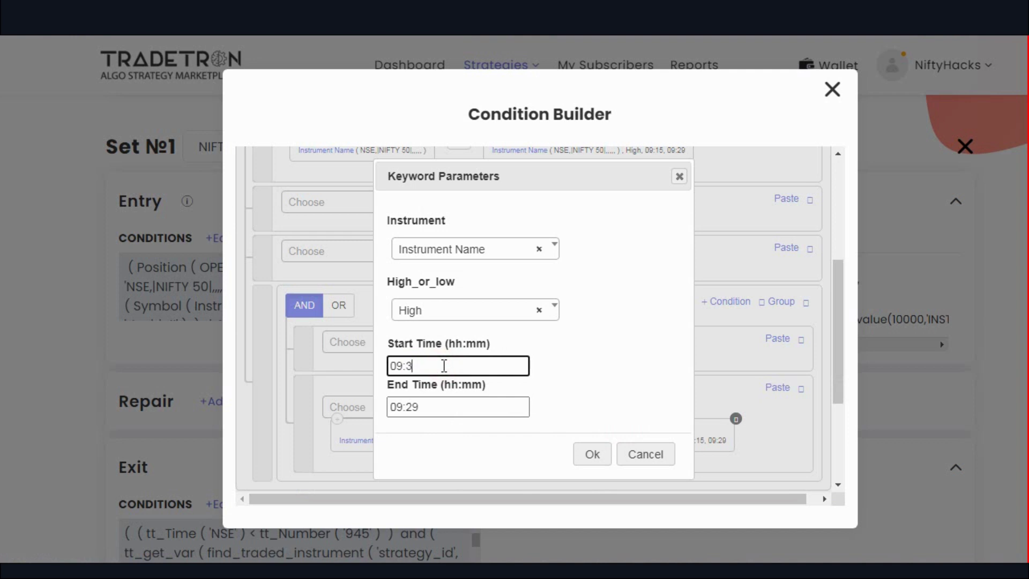
type("30")
key("Tab")
key("End")
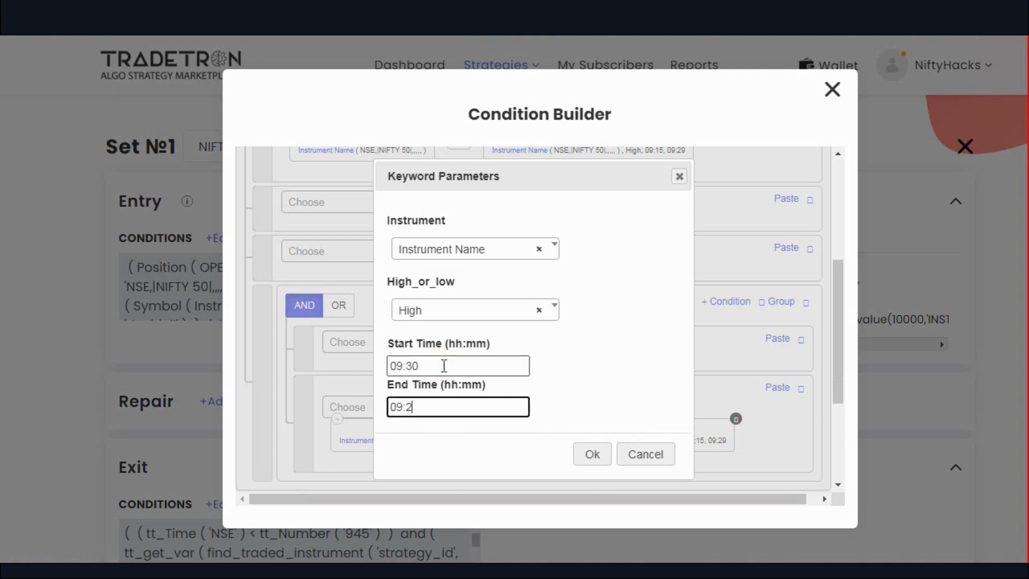
left_click(592, 455)
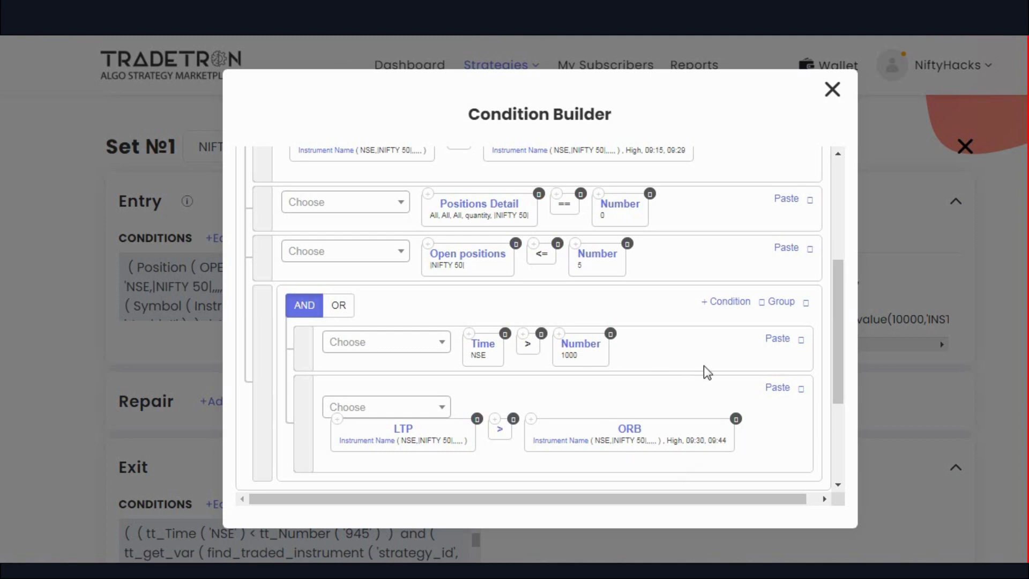
scroll(597, 356, "down", 5)
left_click(283, 359)
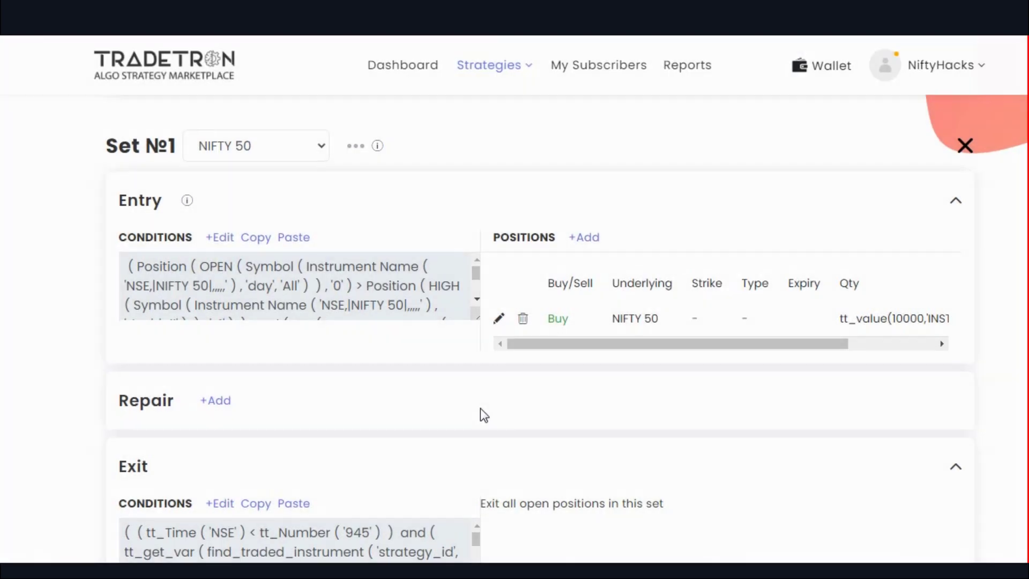
Step: Open Set 2's entry conditions and add a nested group with two blank conditions at the end
scroll(480, 407, "down", 10)
left_click(220, 194)
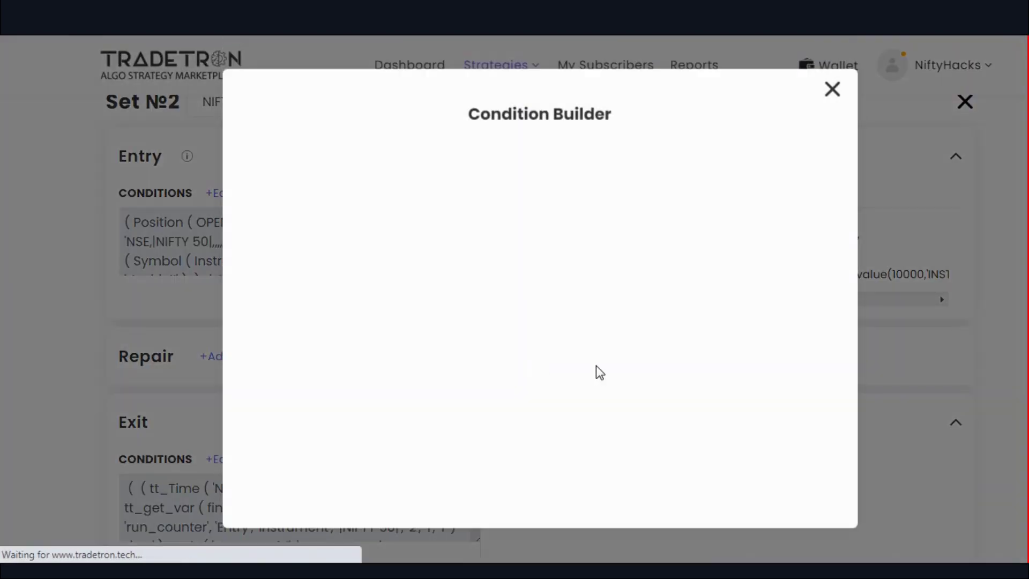
scroll(697, 257, "down", 3)
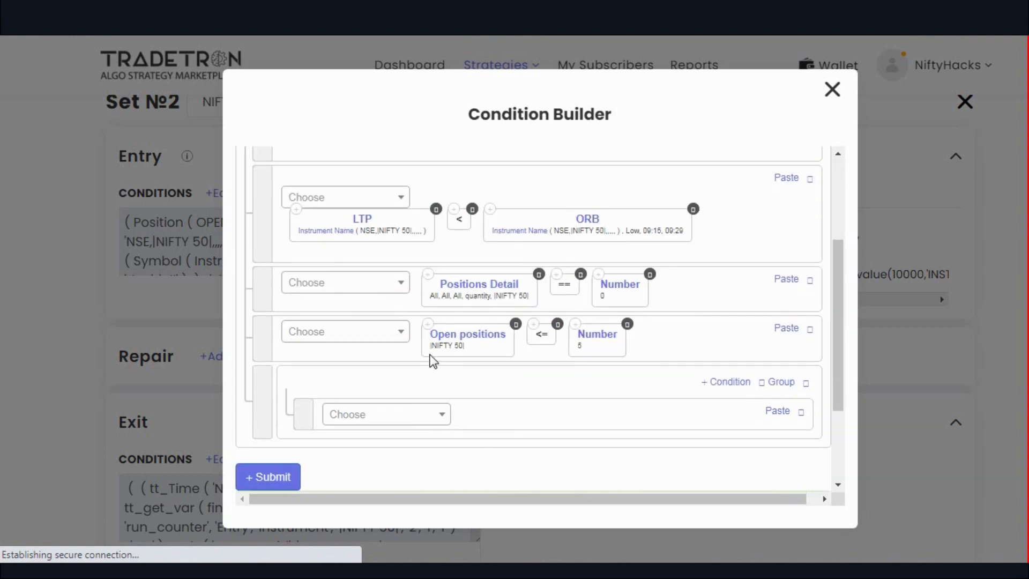
scroll(433, 362, "up", 3)
scroll(715, 348, "down", 6)
left_click(726, 301)
scroll(544, 358, "up", 3)
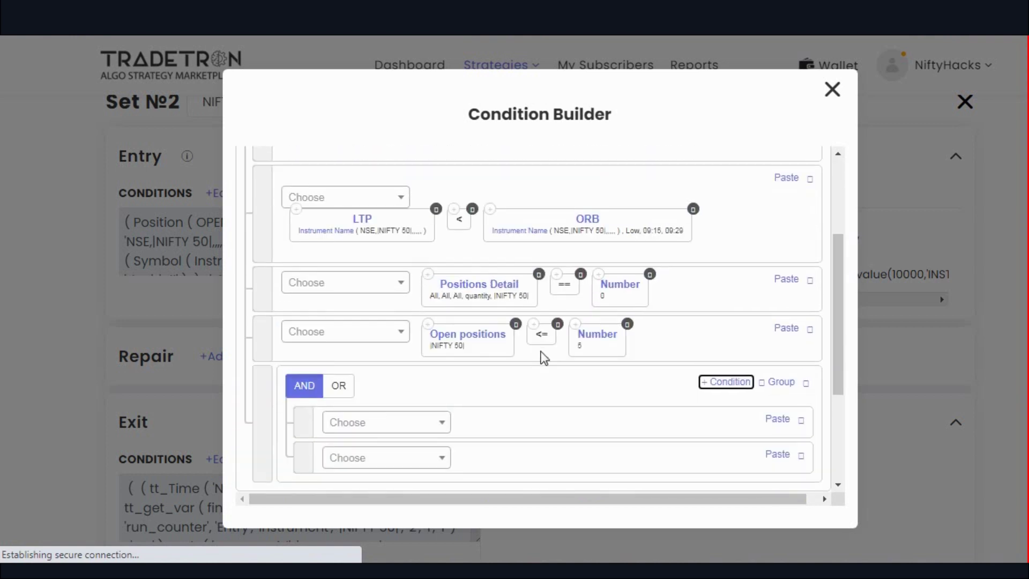
scroll(448, 328, "up", 3)
scroll(450, 375, "down", 5)
Step: Choose the Time keyword with exchange NSE for the first condition in Set 2's new group
left_click(423, 346)
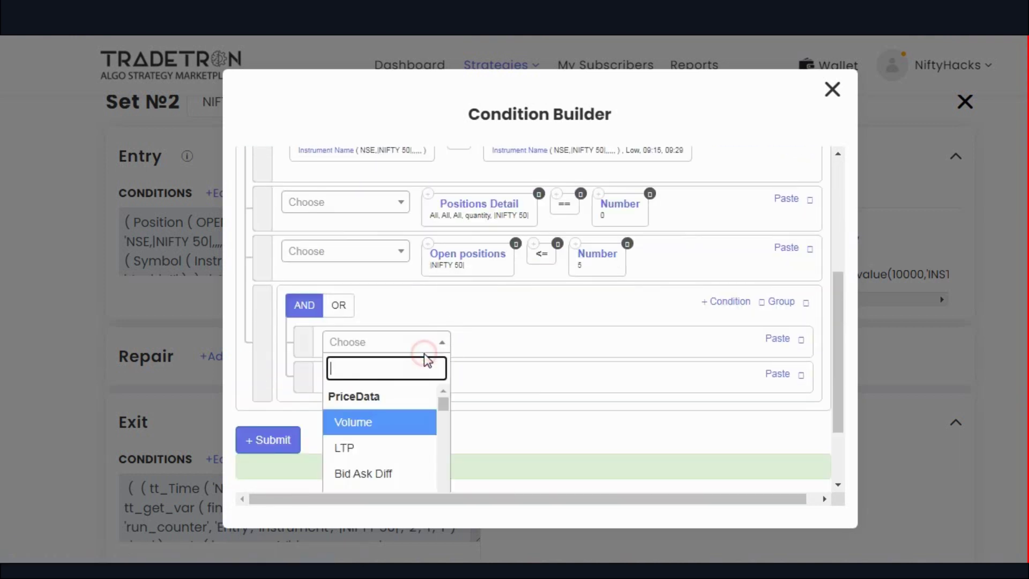
type("time")
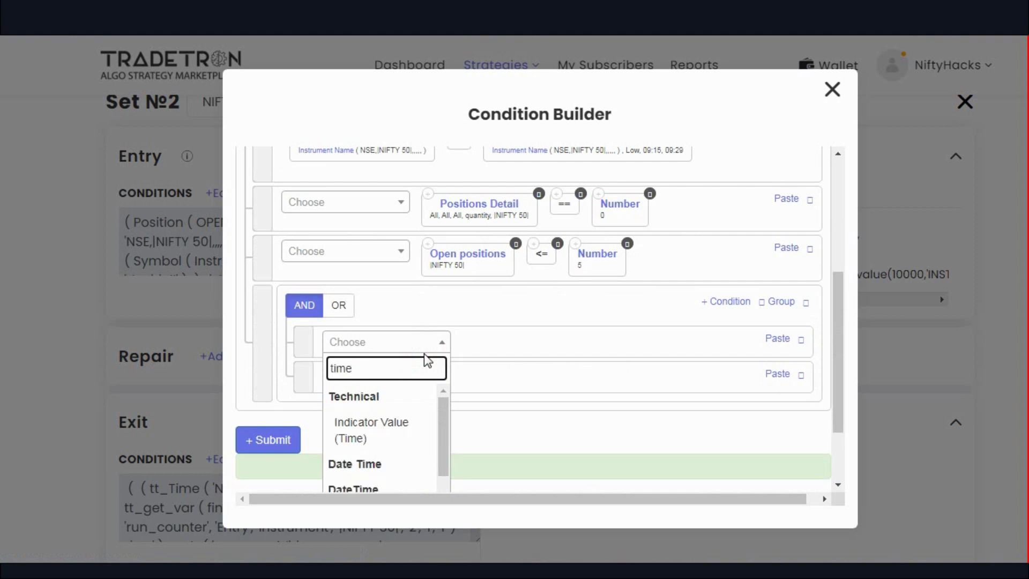
key("Return")
key("Return")
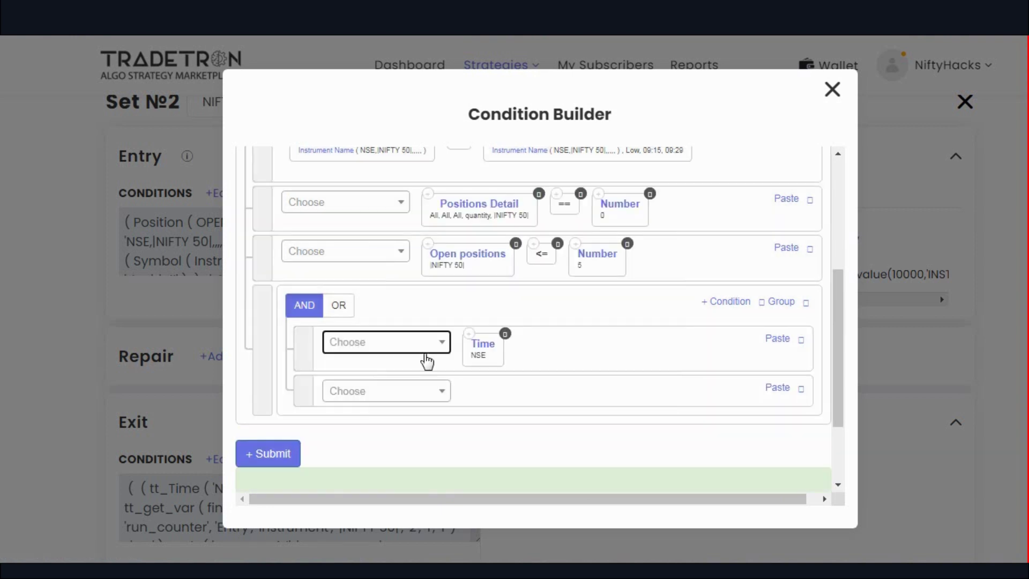
Step: Complete the Time condition in Set 2's new group as greater than the number 1000
type(">")
key("Return")
left_click(427, 360)
type("num")
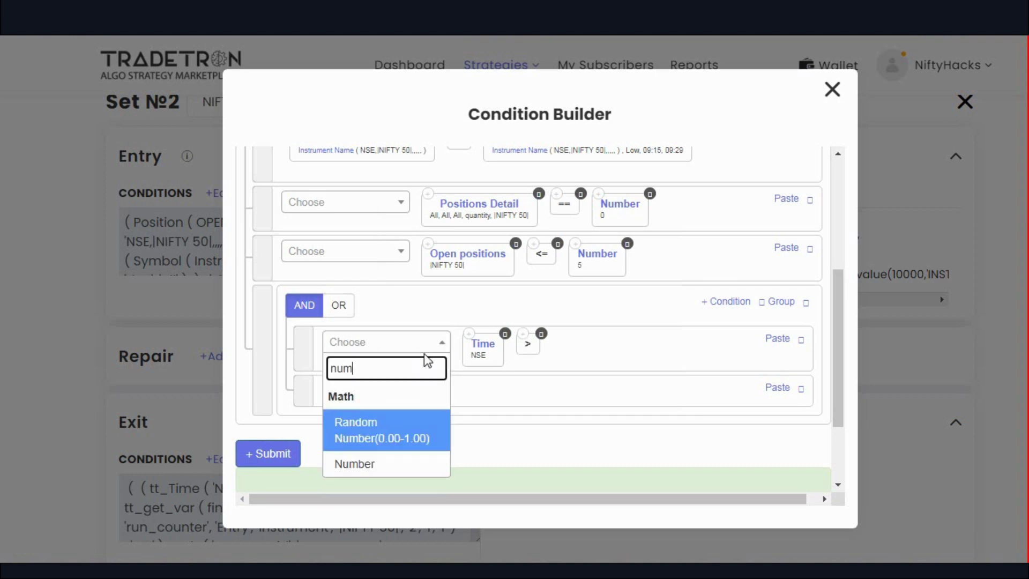
key("Down")
key("Return")
type("1000")
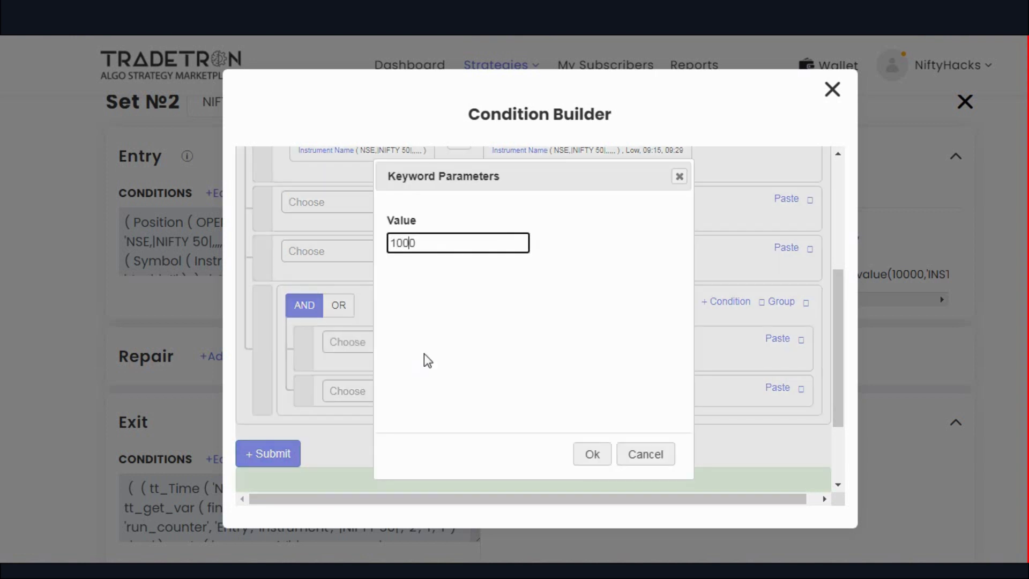
key("Return")
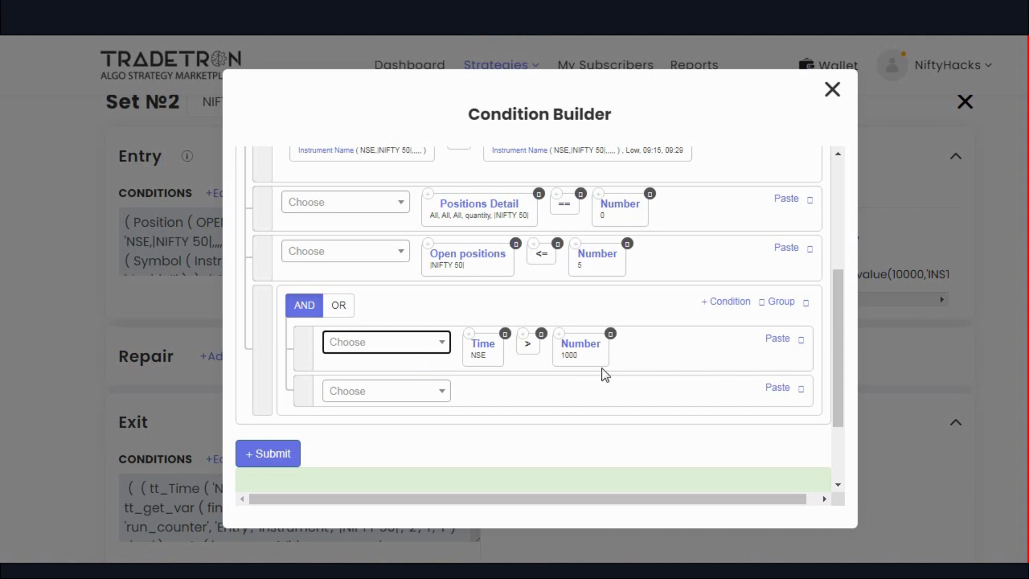
Step: Copy the LTP keyword, less-than operator and ORB Low keyword from Set 2's breakout condition into the new group's second condition
scroll(536, 343, "up", 2)
left_click(295, 209)
left_click(777, 467)
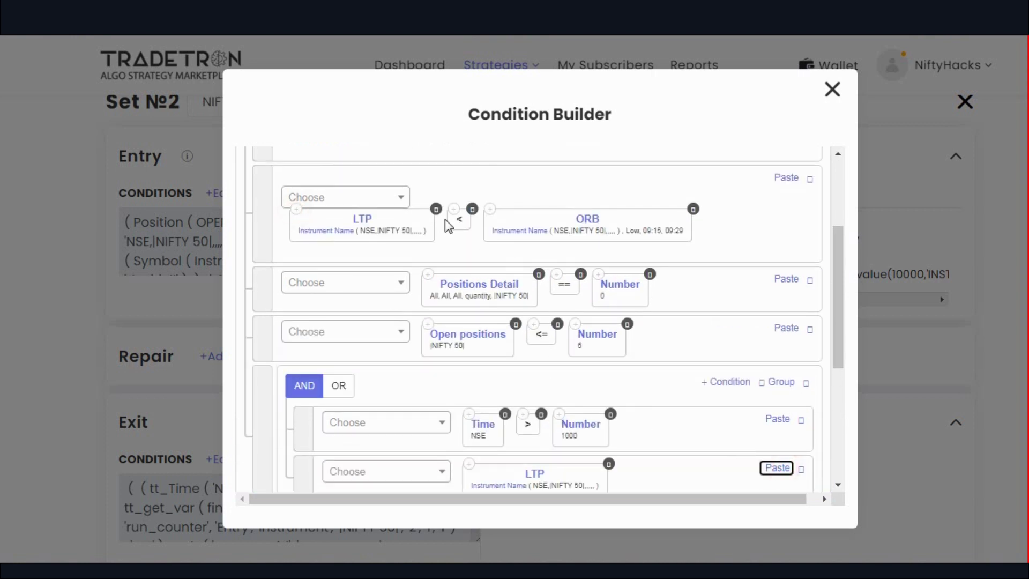
left_click(453, 209)
left_click(776, 468)
left_click(772, 467)
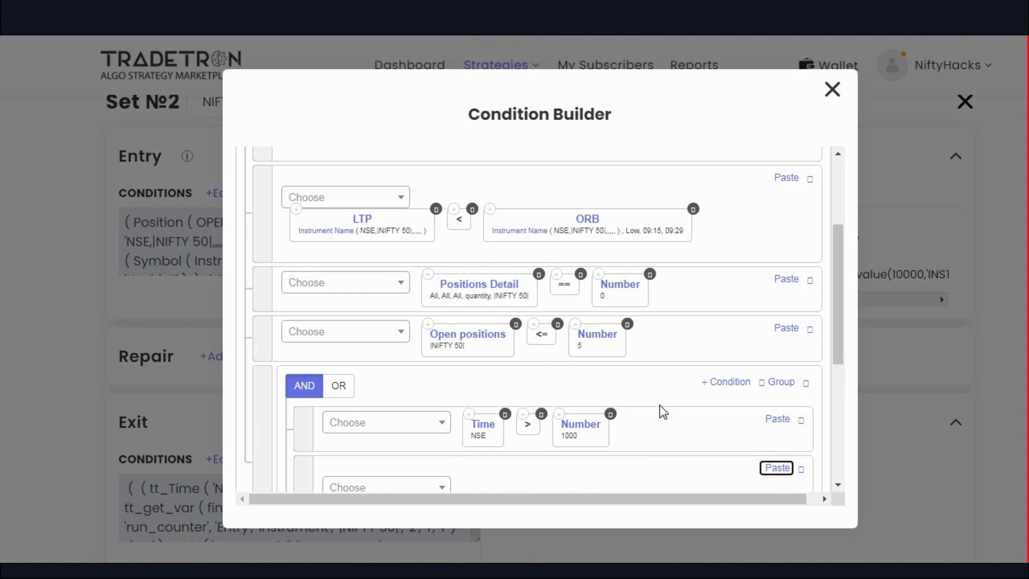
Step: Set the copied ORB Low's start time to 09:30 and end time to 09:44, and submit Set 2's entry conditions
scroll(663, 412, "down", 2)
left_click(626, 431)
left_click(446, 365)
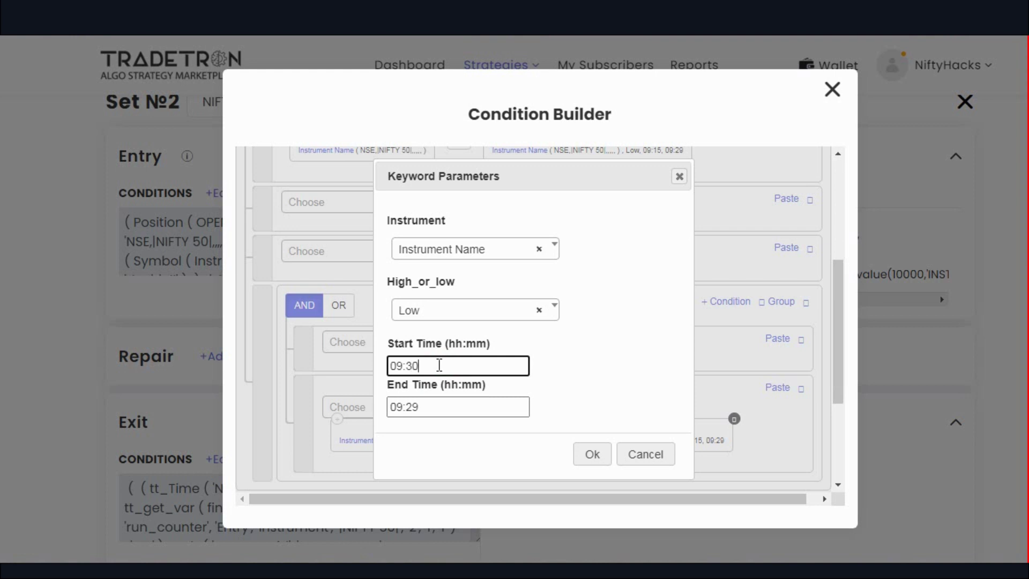
left_click(464, 407)
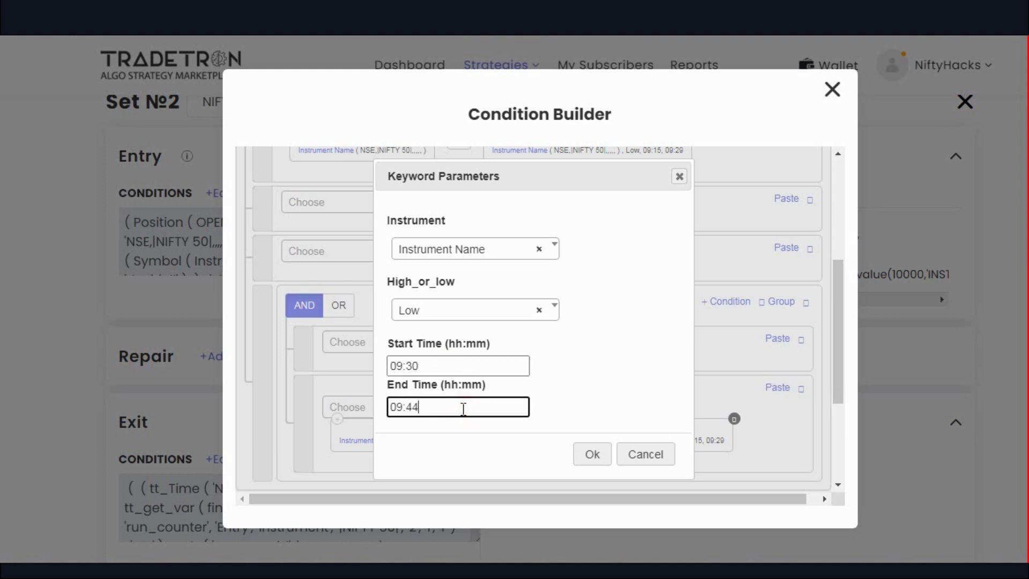
left_click(590, 453)
scroll(616, 349, "down", 3)
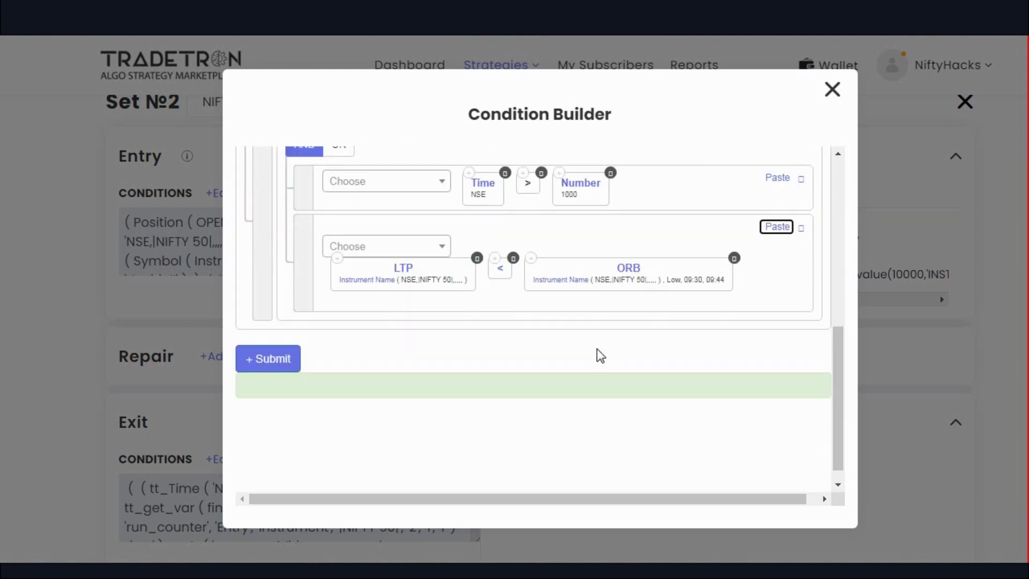
left_click(287, 355)
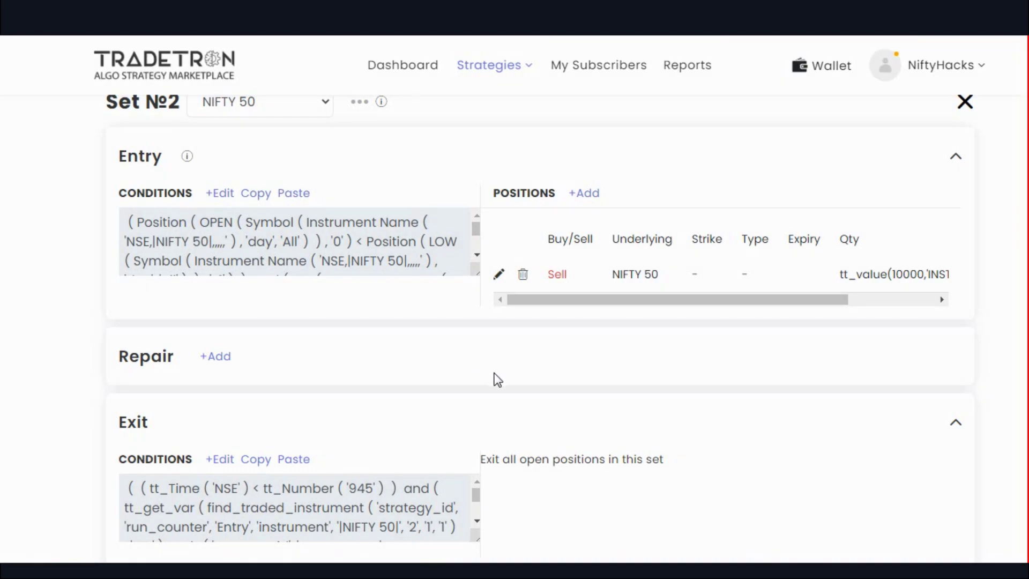
Step: Open Set 1's entry conditions and add two nested groups inside the last group
scroll(429, 370, "up", 5)
left_click(222, 238)
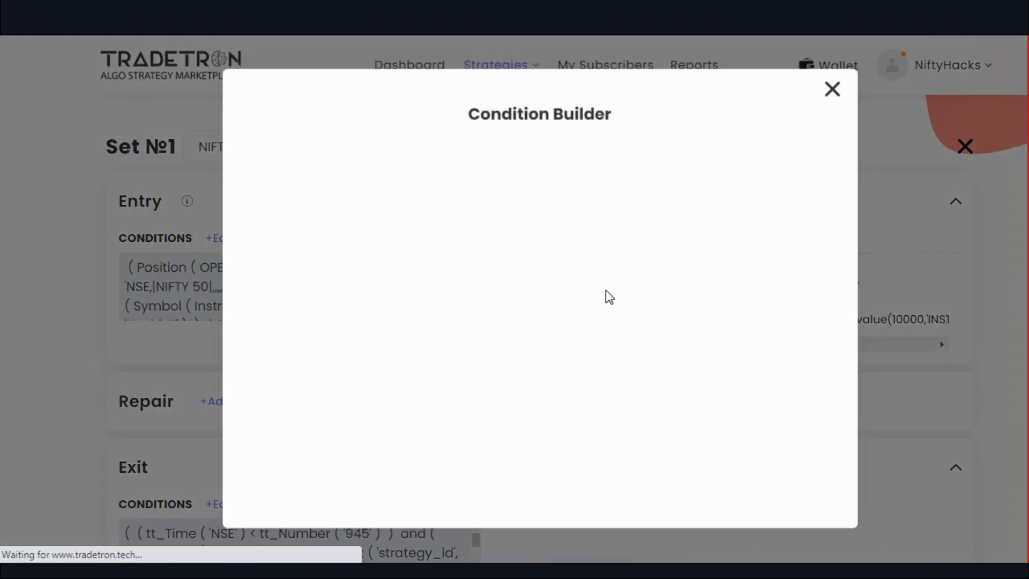
scroll(564, 287, "down", 5)
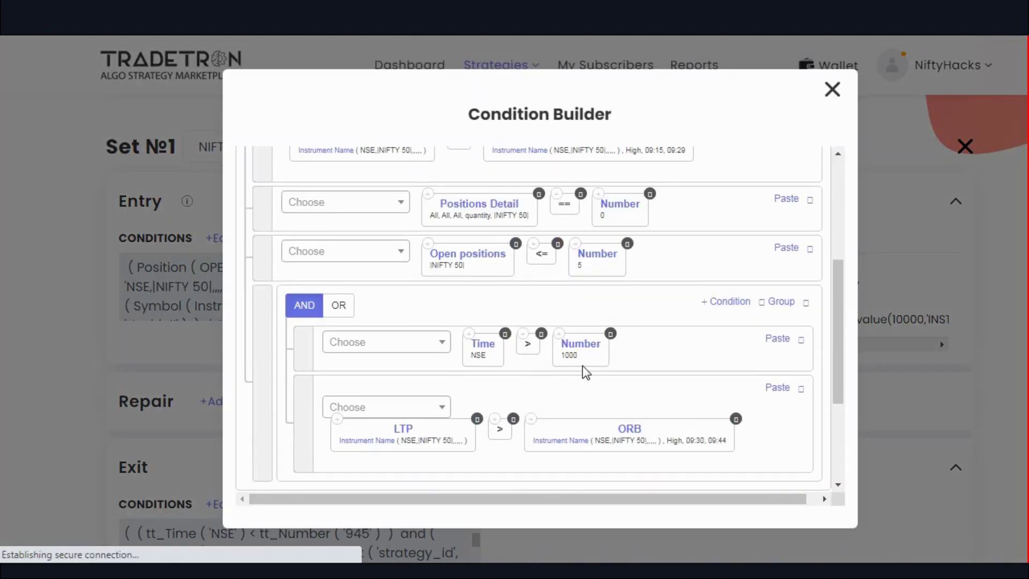
scroll(652, 348, "down", 3)
scroll(652, 349, "up", 8)
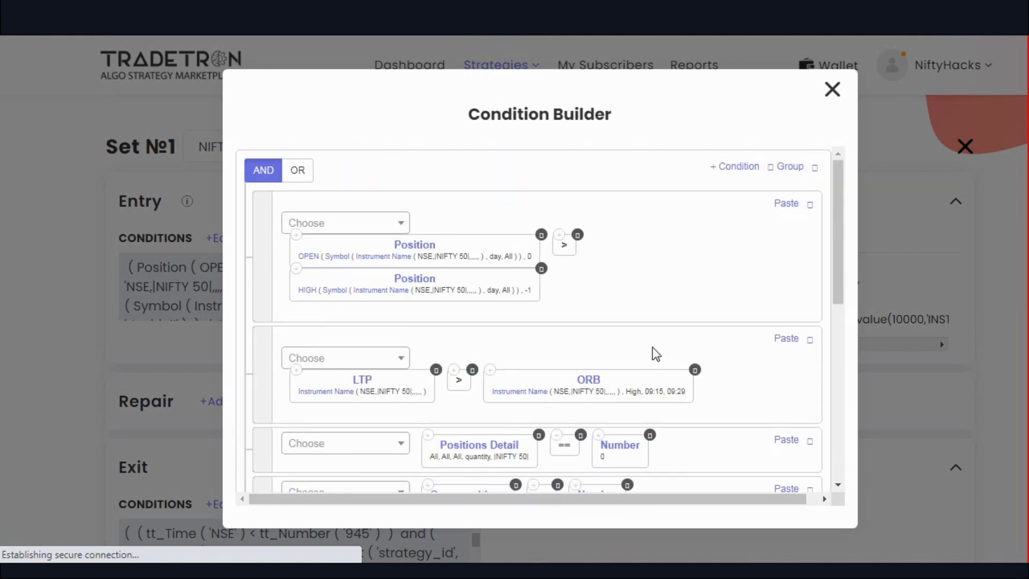
scroll(383, 337, "down", 4)
scroll(710, 300, "down", 2)
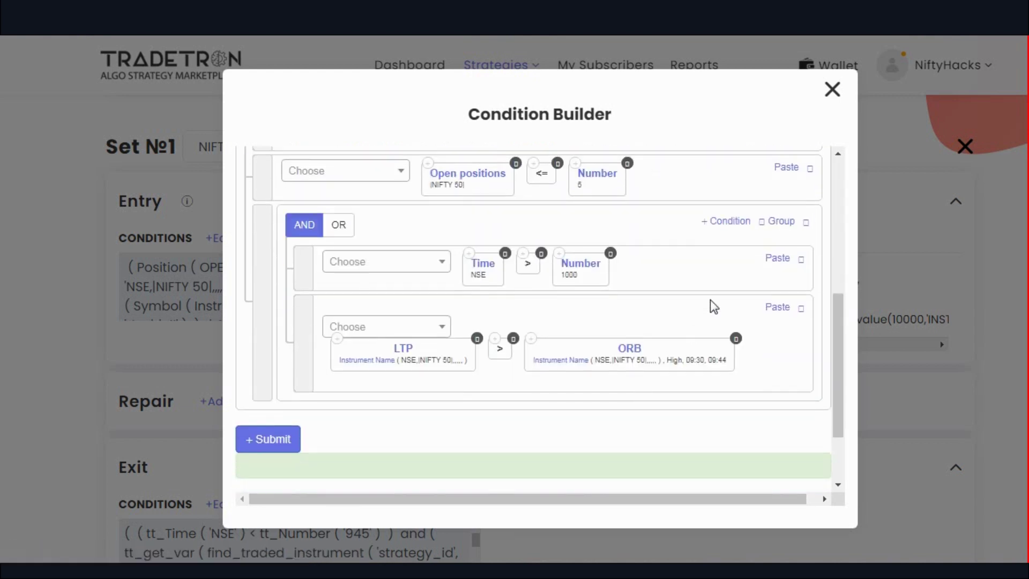
left_click(772, 223)
left_click(776, 221)
scroll(333, 303, "down", 2)
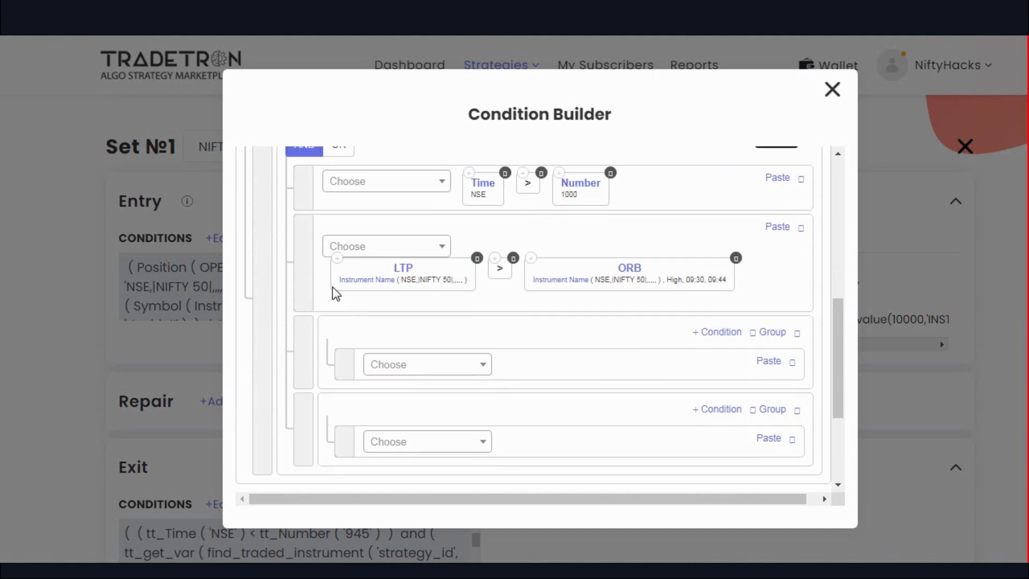
Step: Move the Time and 09:30–09:44 ORB conditions into the first nested group, delete its blank condition, and set the outer group to OR
left_click_drag(307, 275, 356, 376)
left_click_drag(294, 188, 444, 274)
left_click(791, 211)
scroll(508, 305, "up", 2)
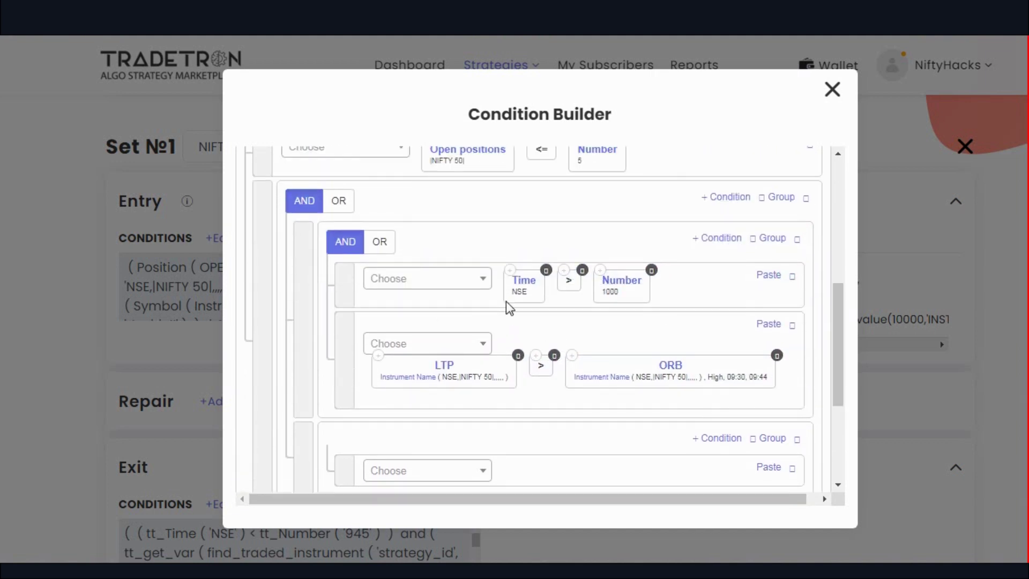
left_click(339, 225)
Step: Move Set 1's 09:15–09:29 ORB High breakout condition into the second nested group, above its blank condition
scroll(538, 298, "up", 5)
scroll(538, 298, "down", 3)
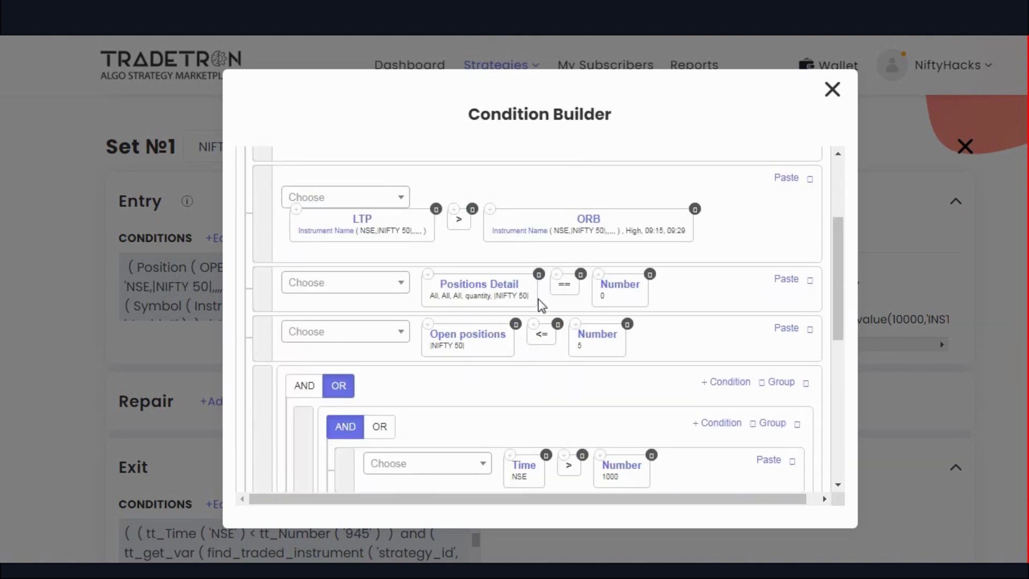
left_click_drag(262, 222, 259, 423)
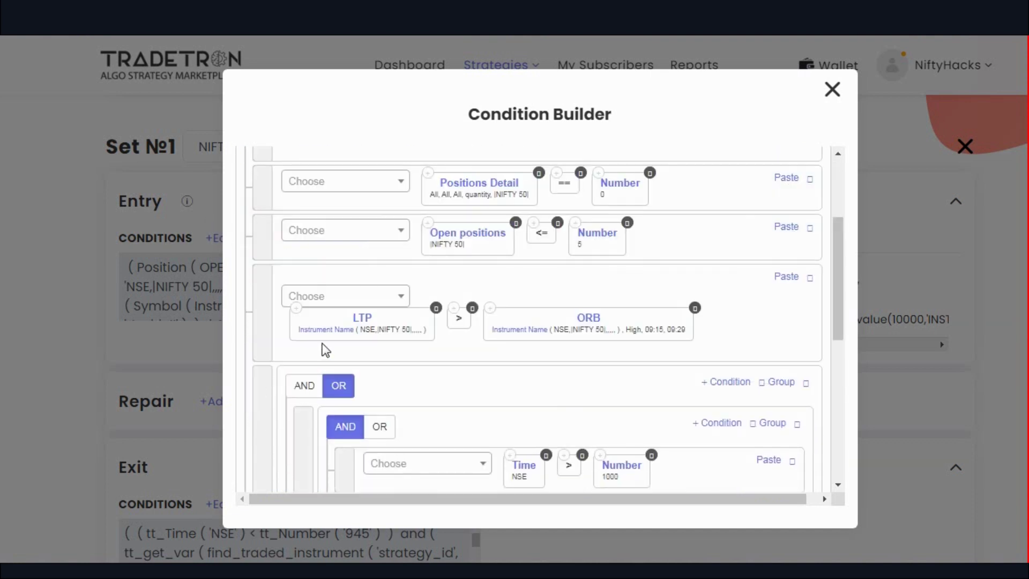
scroll(322, 348, "down", 3)
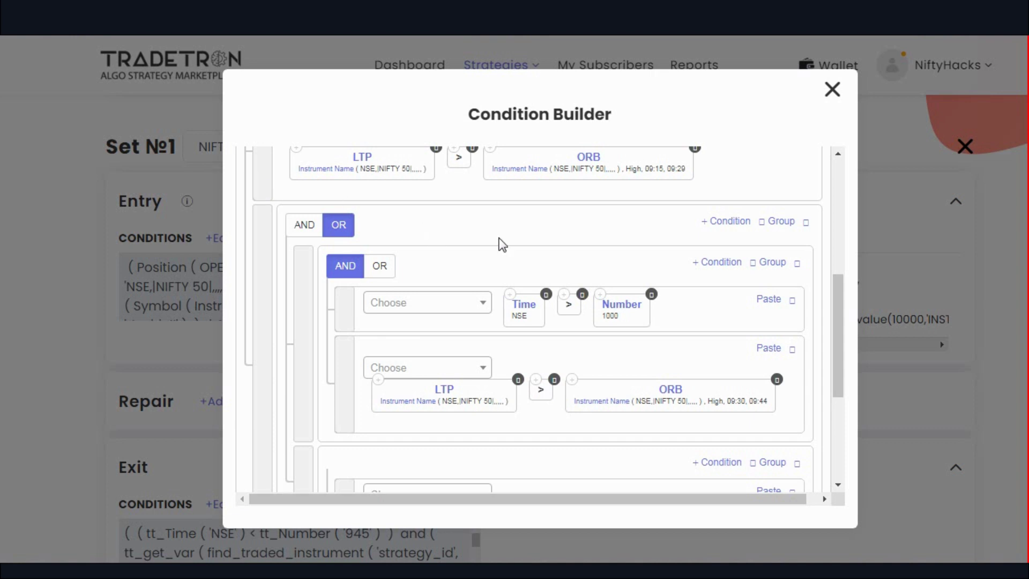
left_click_drag(260, 177, 336, 476)
scroll(394, 407, "down", 3)
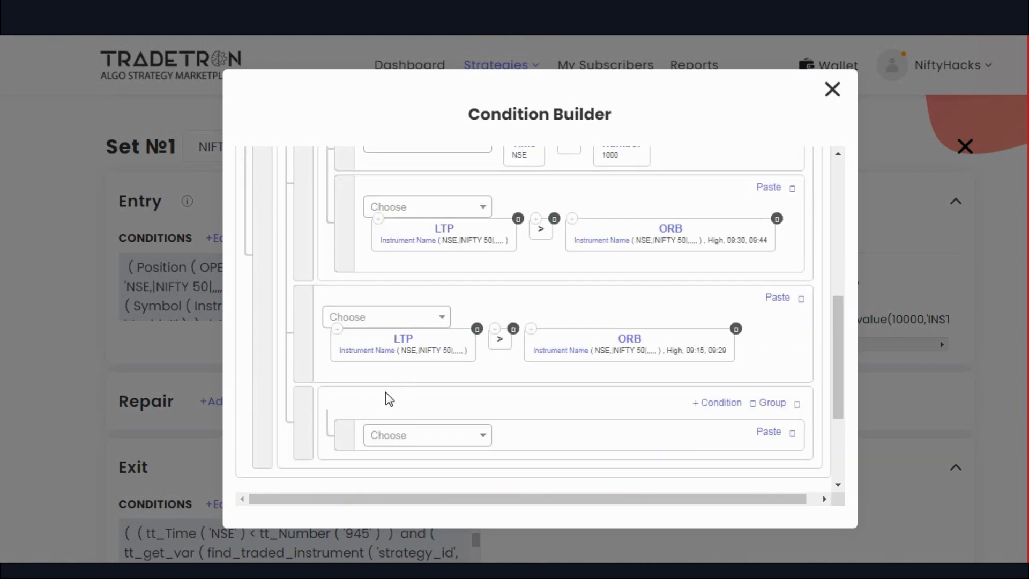
left_click_drag(306, 360, 337, 424)
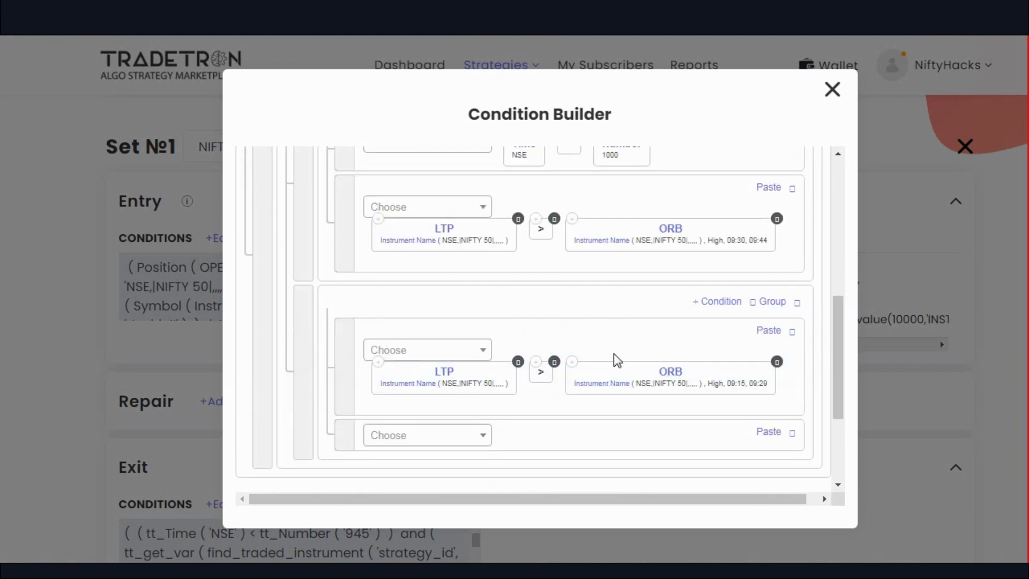
Step: Add a condition to the second nested group and delete the surplus blank one, keeping the group joined by AND
left_click(729, 303)
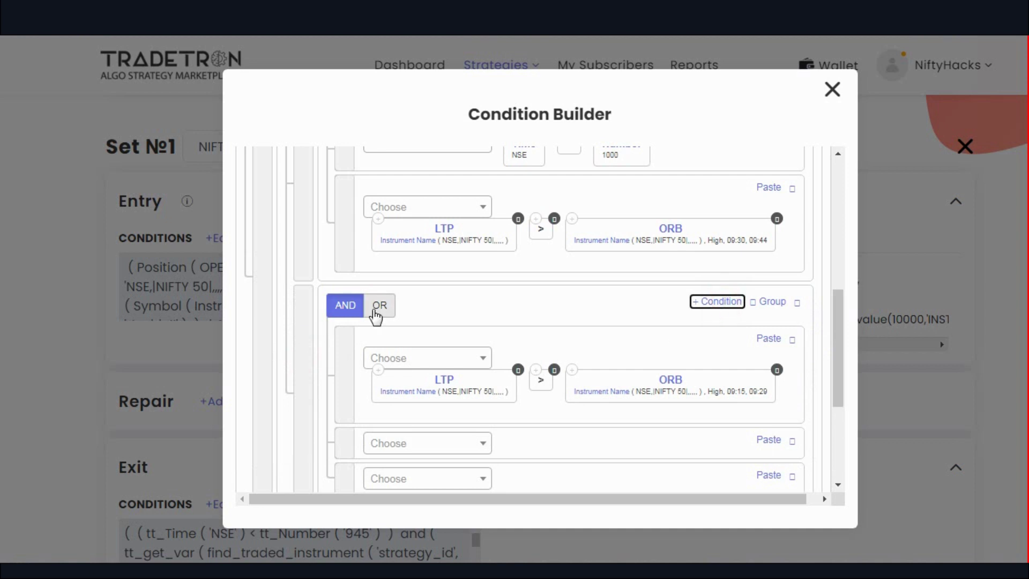
scroll(571, 311, "down", 2)
left_click(792, 398)
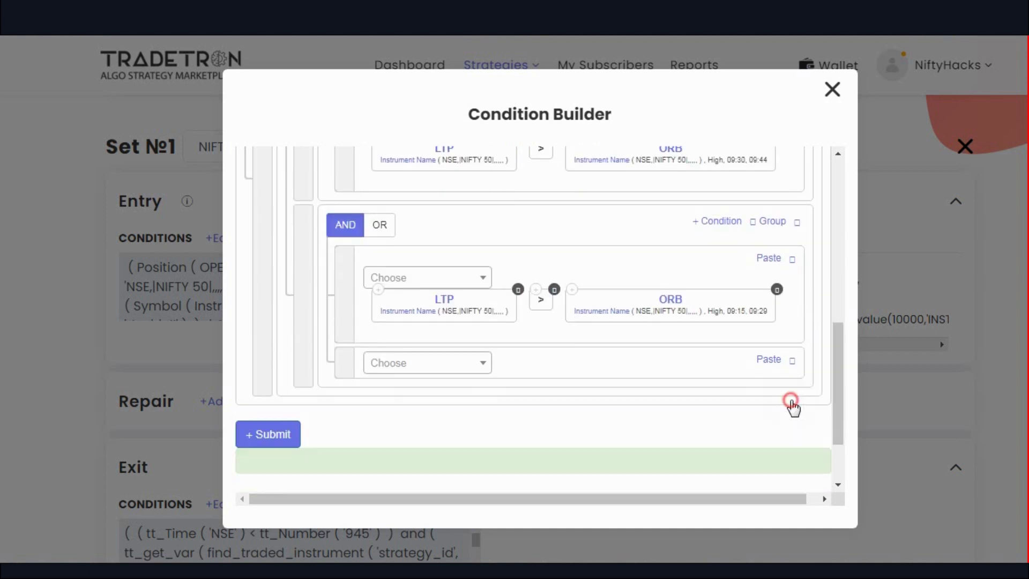
Step: Choose the Time keyword with exchange NSE for the second nested group's blank condition
left_click(465, 374)
type("time")
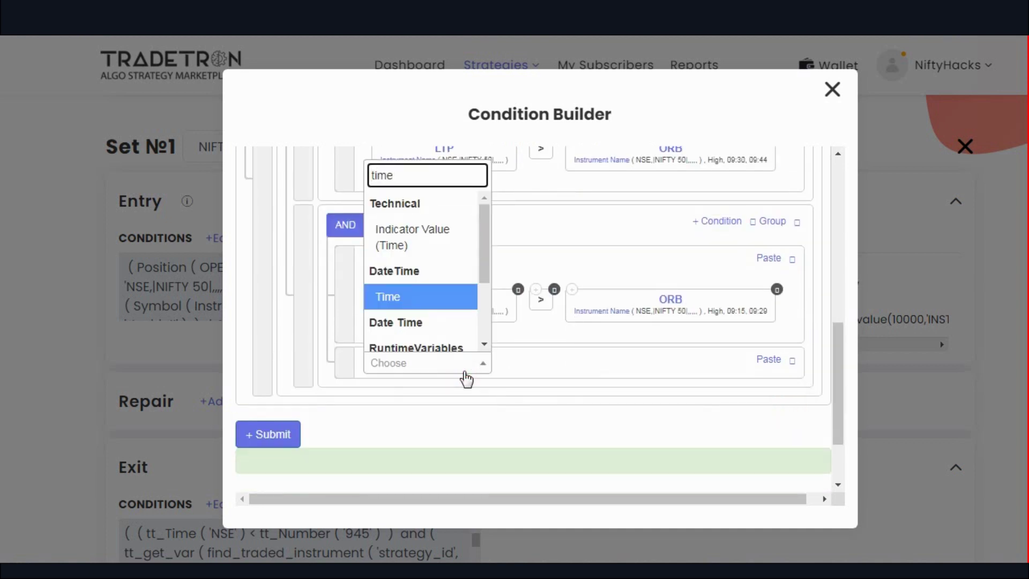
key("Return")
key("Down")
key("Return")
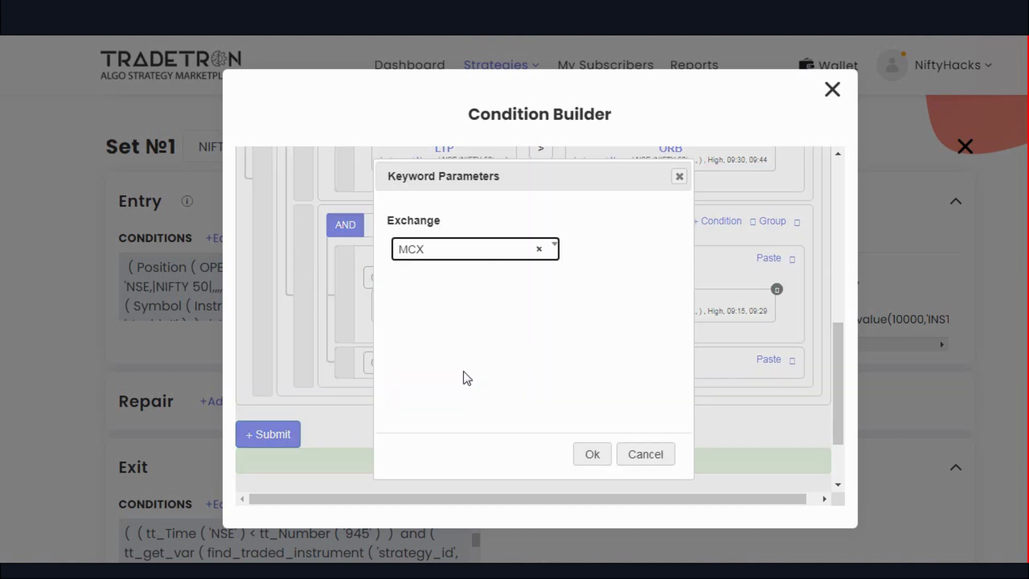
key("Tab")
key("shift+Tab")
key("Return")
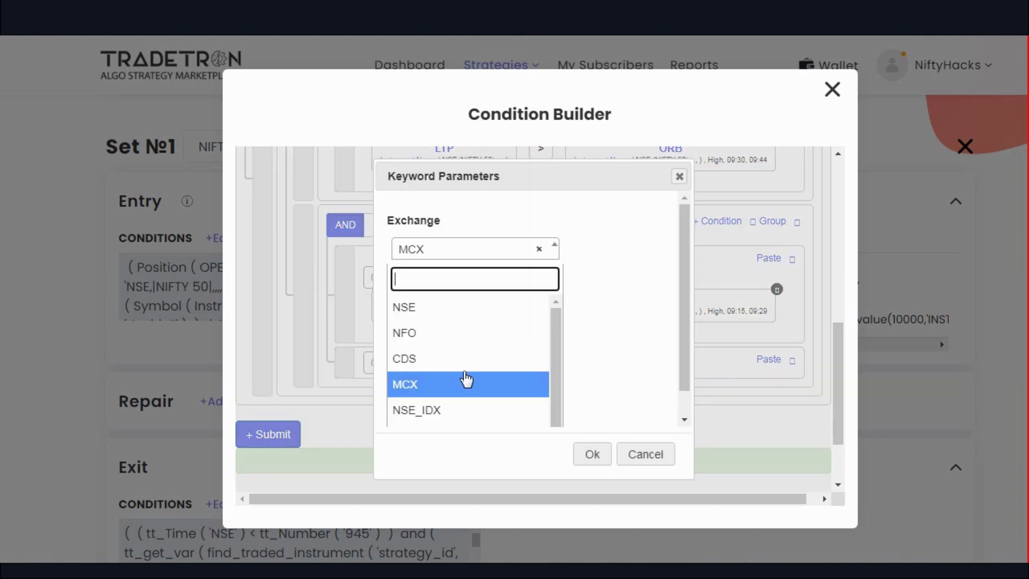
key("Up")
key("Up")
key("Up")
key("Return")
key("Tab")
key("Return")
Step: Complete the second nested group's Time condition as less than the number 1000
left_click(464, 371)
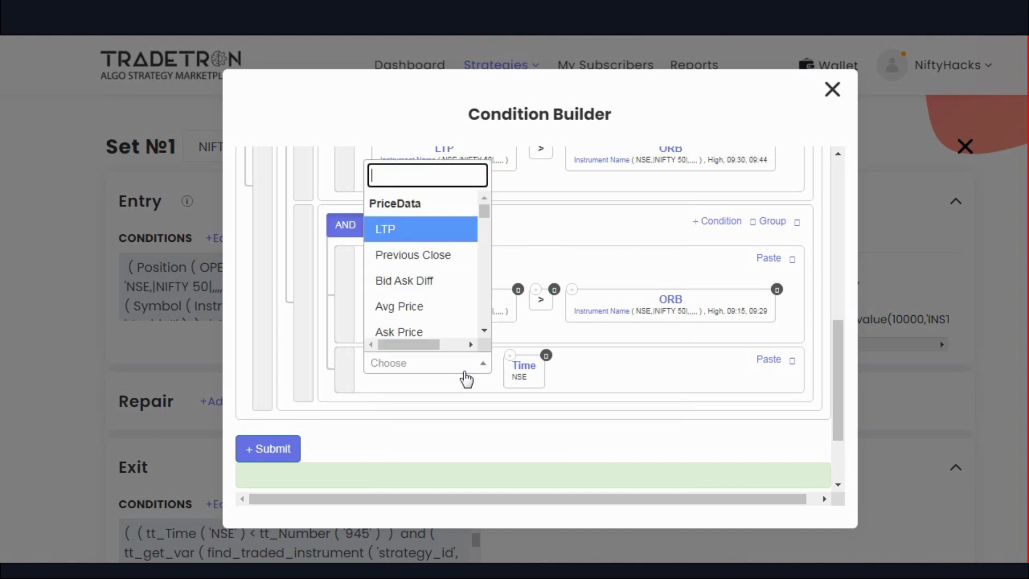
type("<")
key("Return")
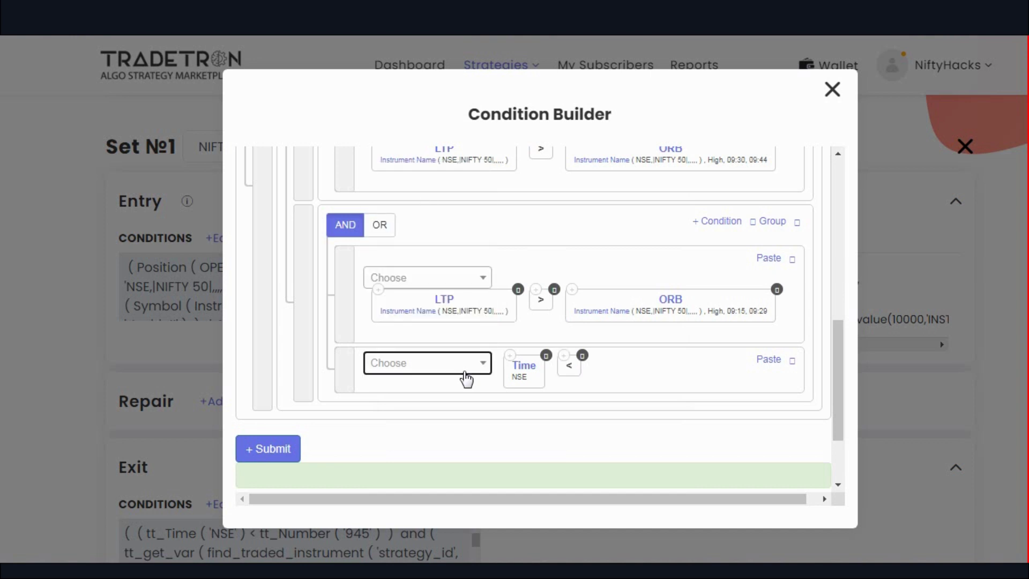
left_click(466, 378)
type("num")
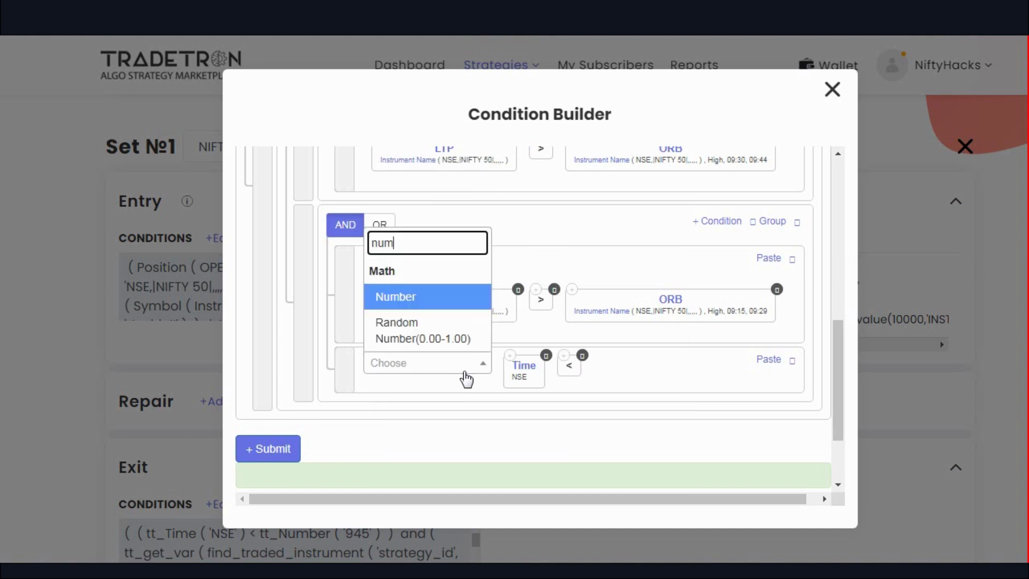
key("Return")
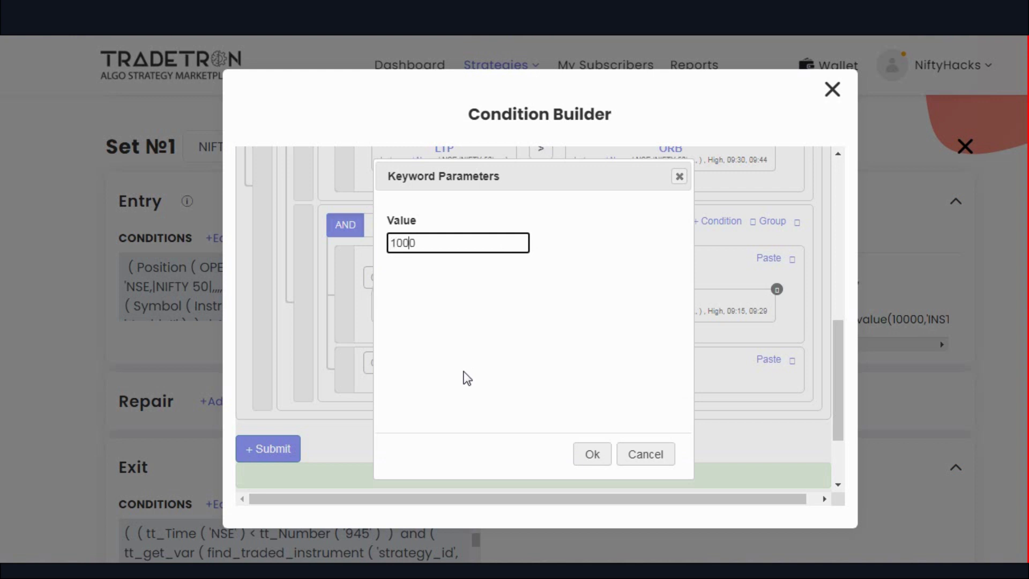
key("Tab")
key("Return")
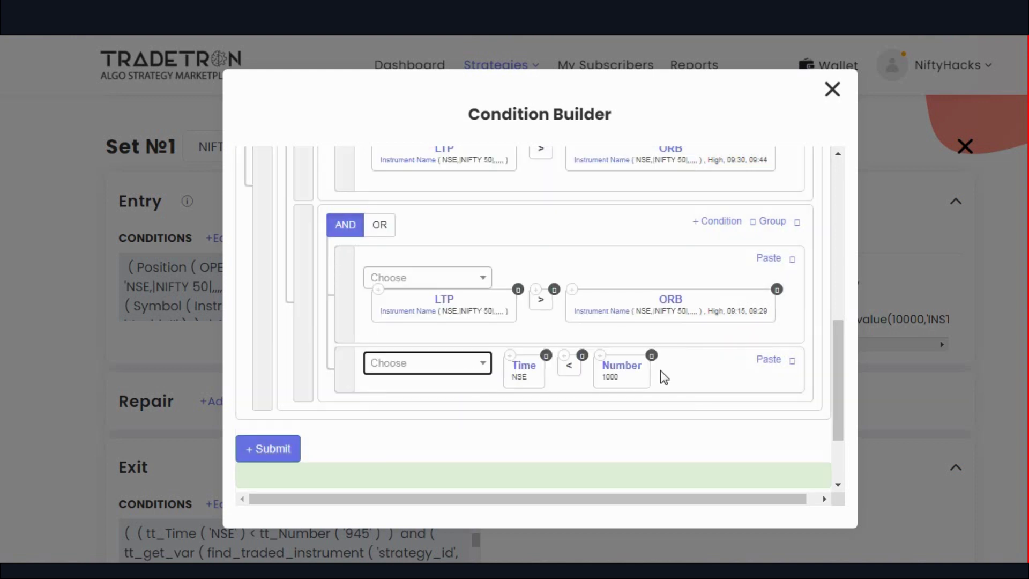
Step: Review Set 1's entry conditions, checking the AND/OR logic of the outer group and both time-based ORB groups
scroll(664, 378, "up", 2)
scroll(668, 445, "down", 3)
scroll(481, 300, "up", 3)
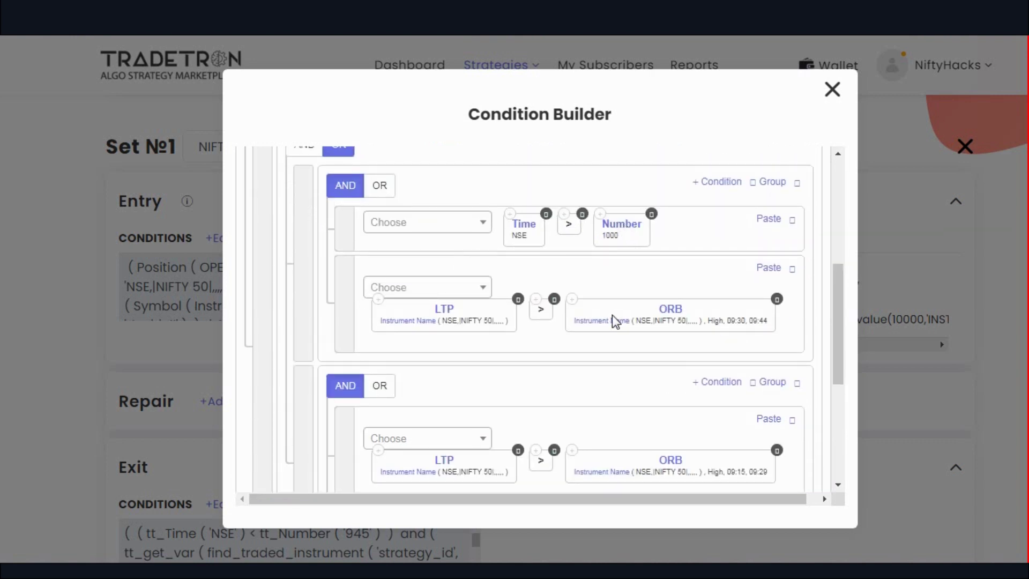
scroll(703, 318, "down", 2)
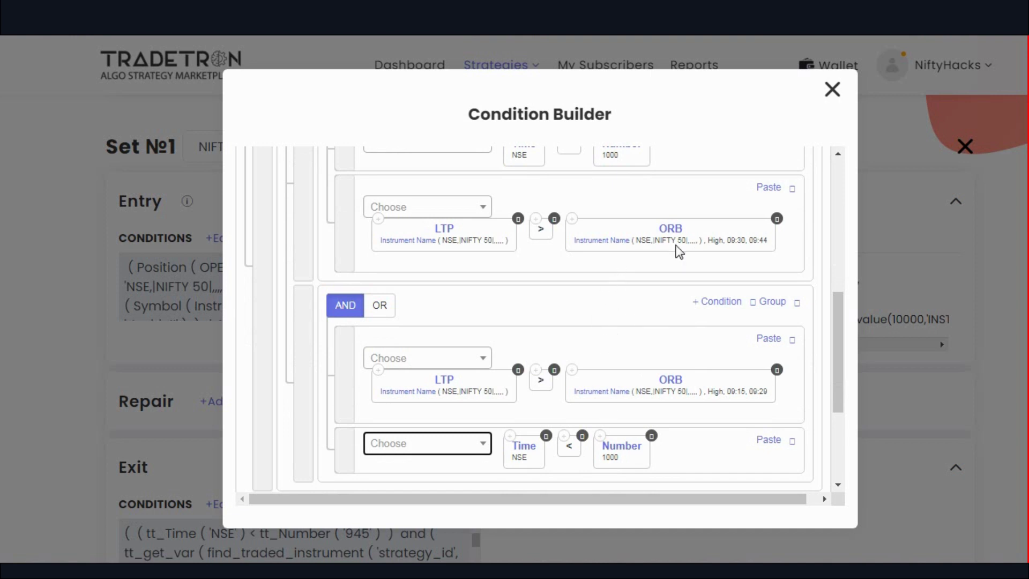
scroll(666, 303, "up", 8)
scroll(416, 220, "down", 8)
scroll(696, 305, "up", 6)
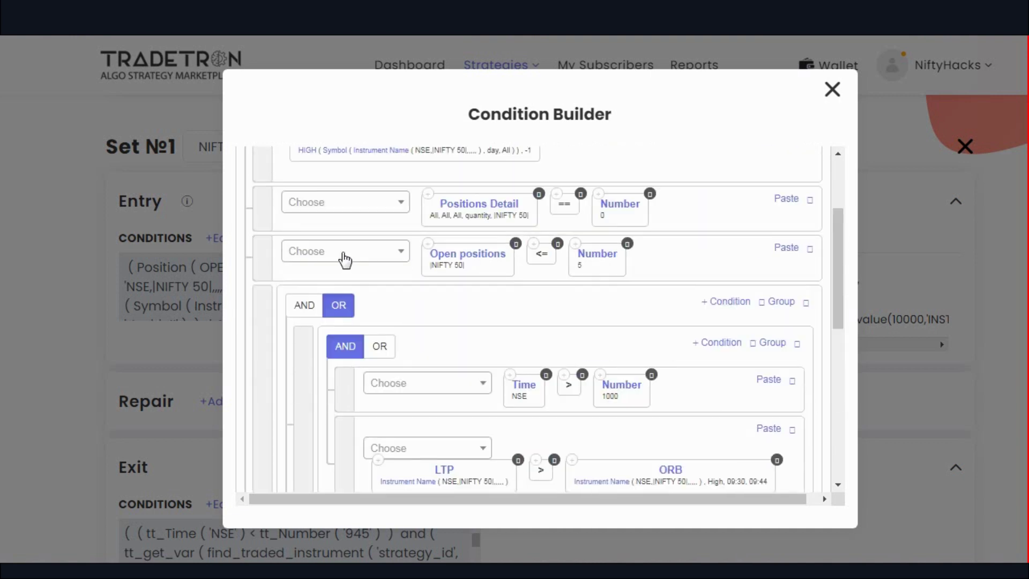
scroll(558, 337, "up", 3)
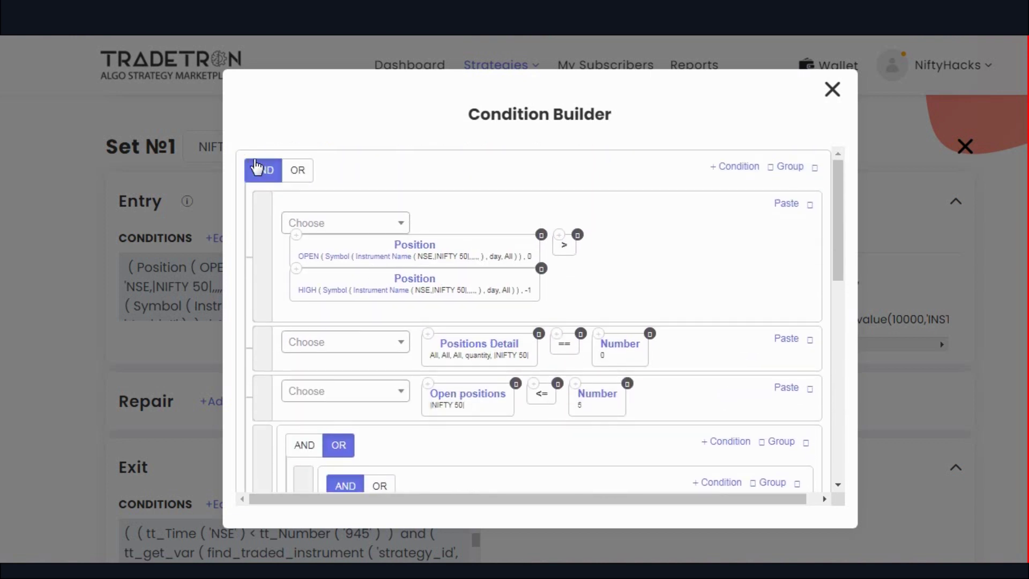
scroll(498, 266, "down", 3)
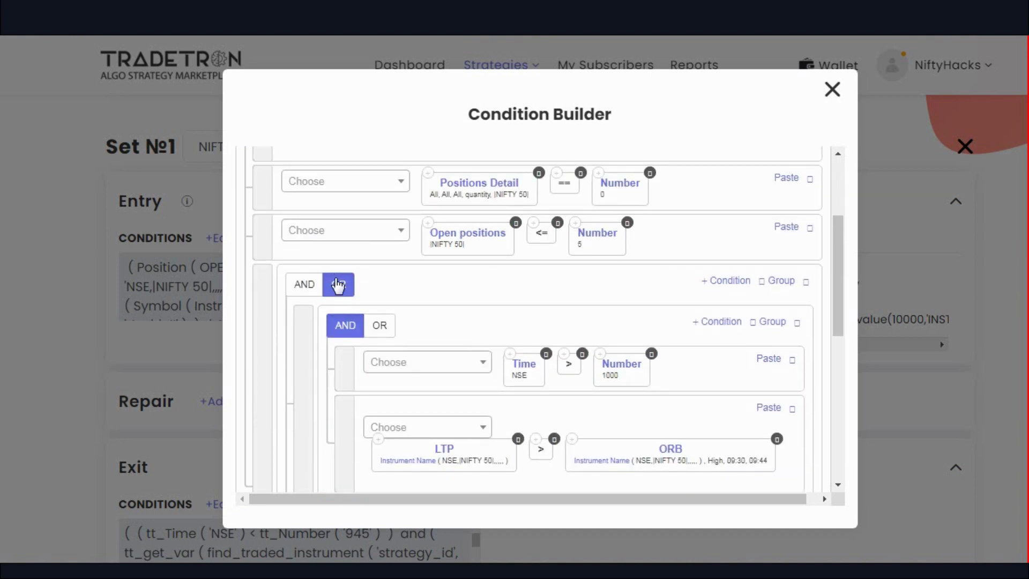
Step: Submit Set 1's entry conditions and open Set 2's entry conditions for editing
scroll(552, 313, "down", 6)
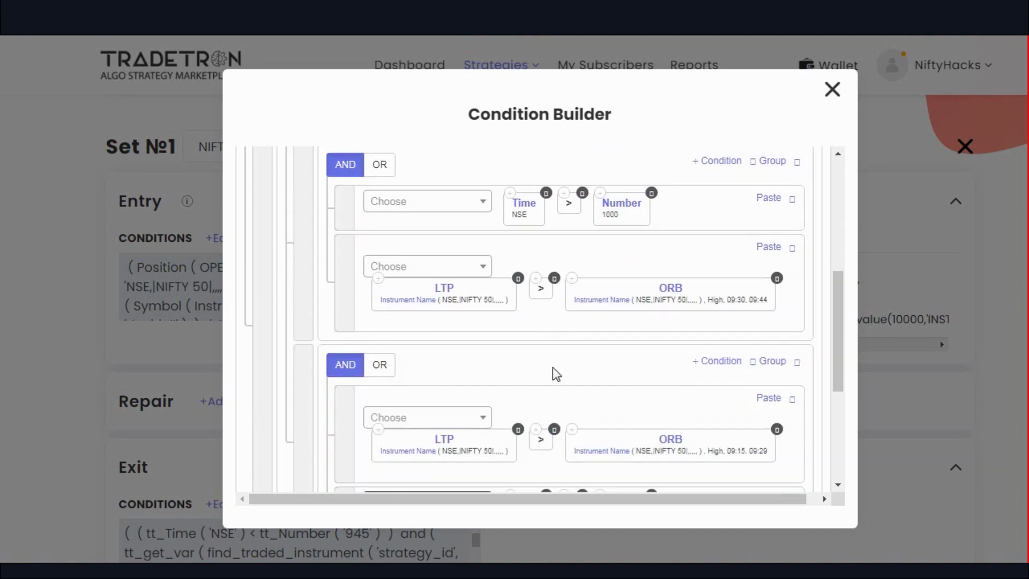
left_click(289, 434)
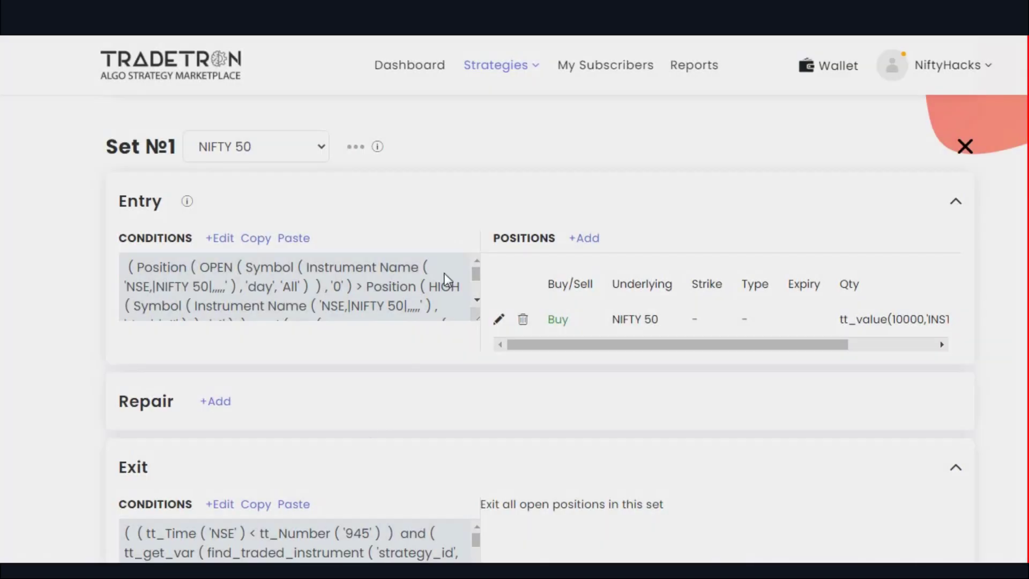
scroll(367, 429, "down", 5)
scroll(367, 429, "down", 5)
left_click(219, 192)
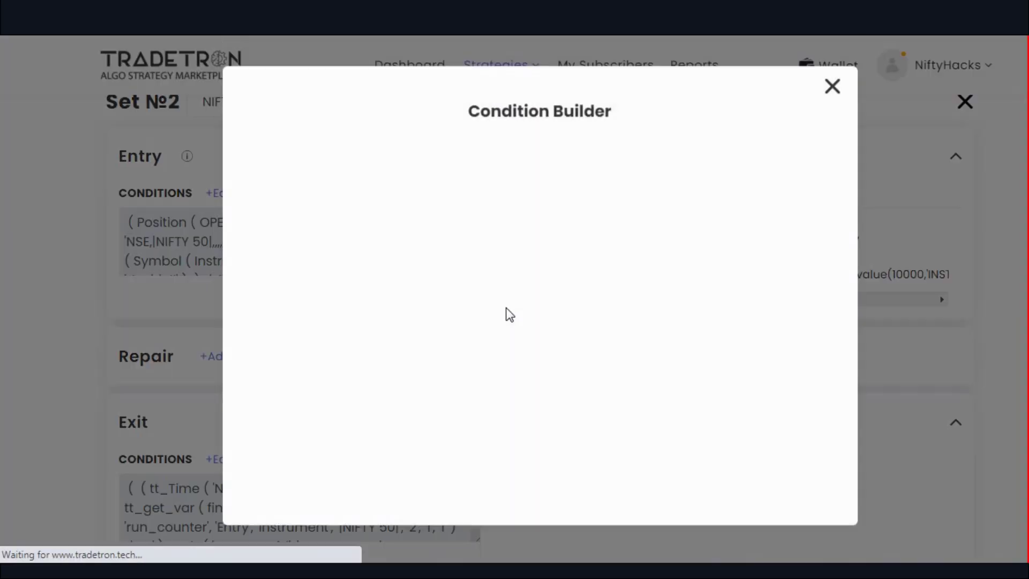
Step: Add a group to Set 2's entry conditions holding two nested groups, deleting its blank condition and the surplus nested group
left_click(782, 166)
scroll(649, 233, "down", 8)
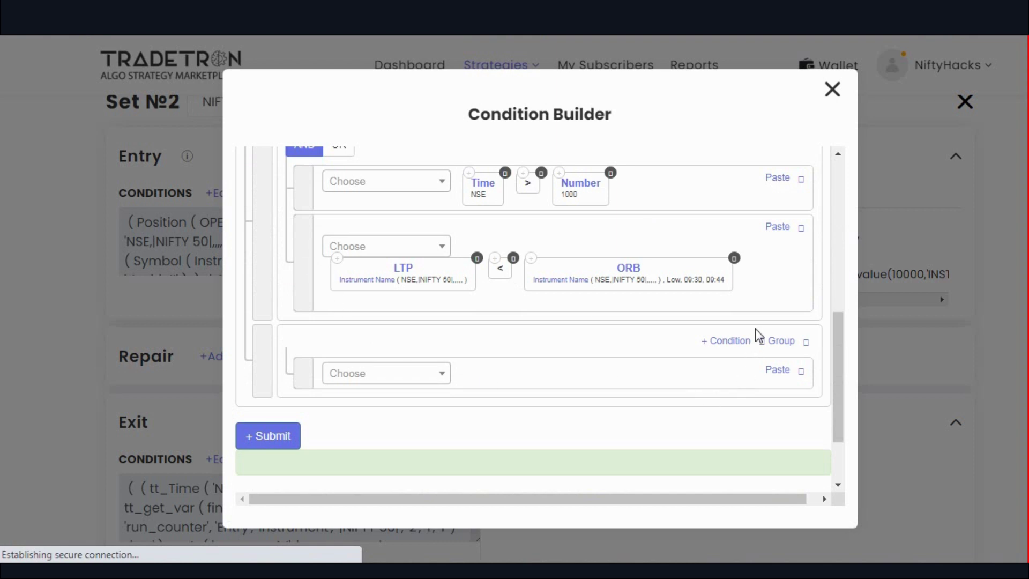
left_click(779, 341)
scroll(645, 375, "down", 3)
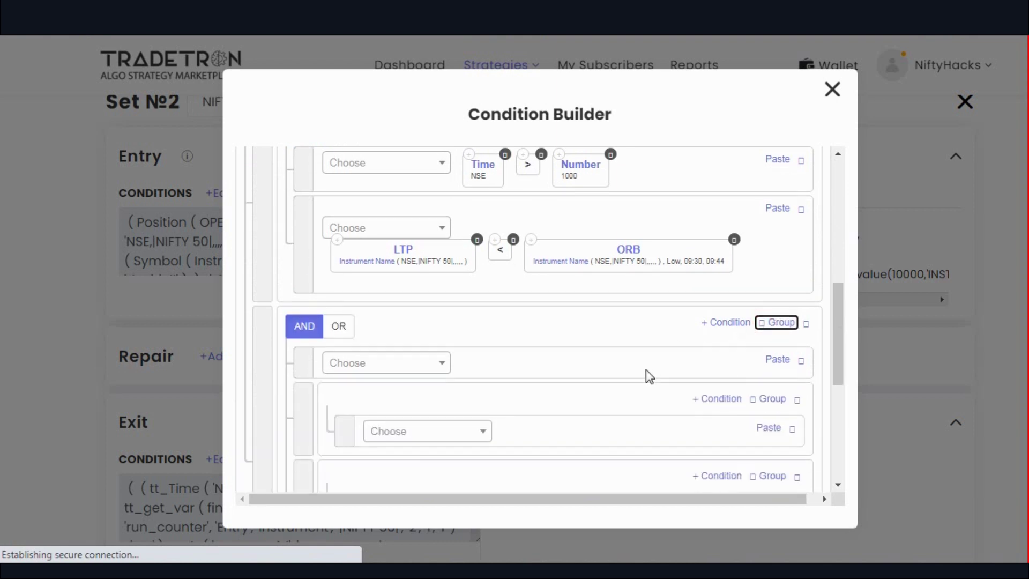
left_click(801, 221)
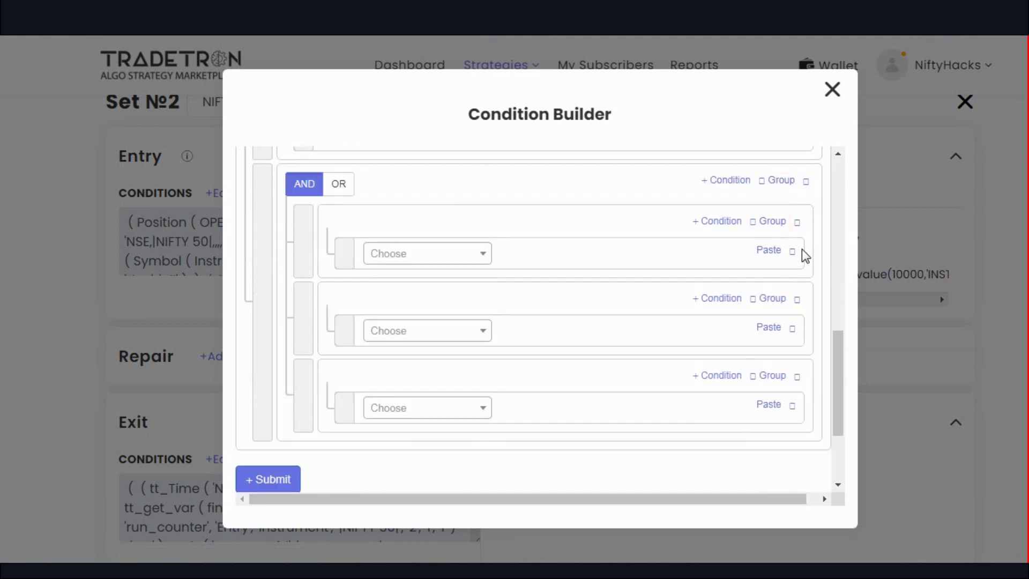
left_click(797, 222)
scroll(441, 316, "up", 3)
scroll(549, 361, "down", 2)
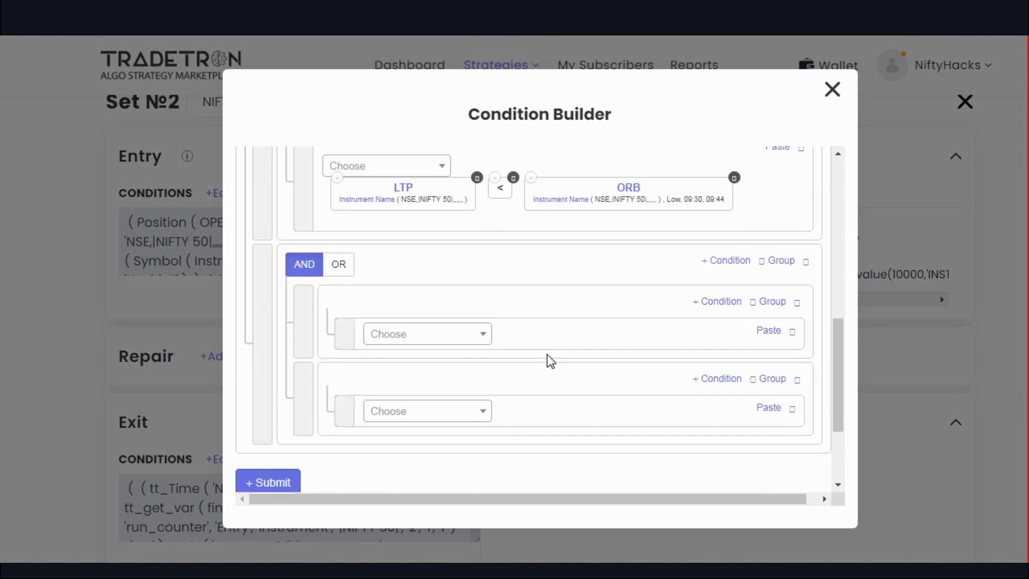
Step: Move the Time > 1000 and LTP < ORB Low 09:30–09:44 conditions into the first nested group and delete its blank condition
scroll(475, 344, "up", 2)
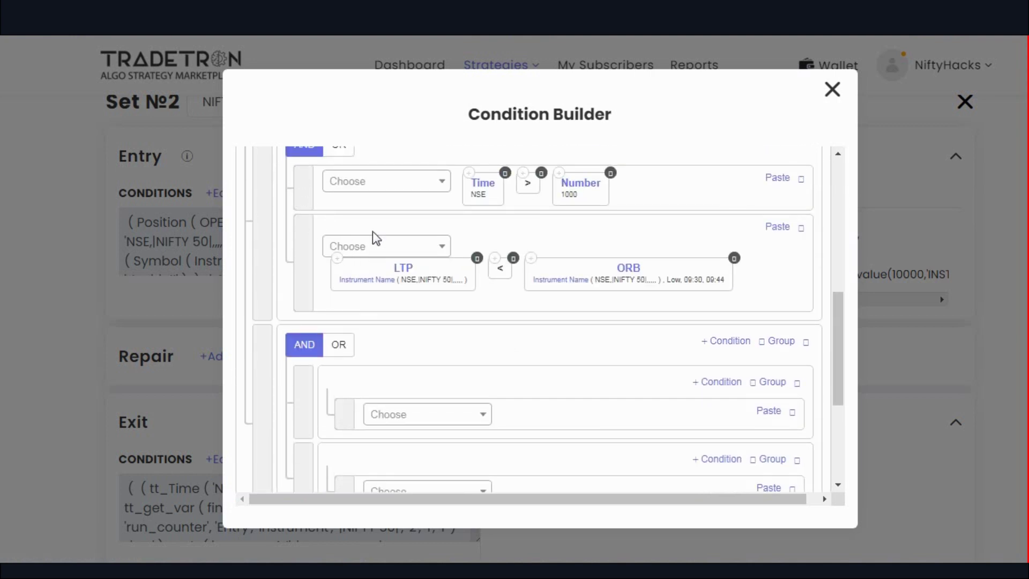
scroll(349, 296, "up", 3)
scroll(314, 278, "down", 3)
left_click_drag(298, 264, 341, 393)
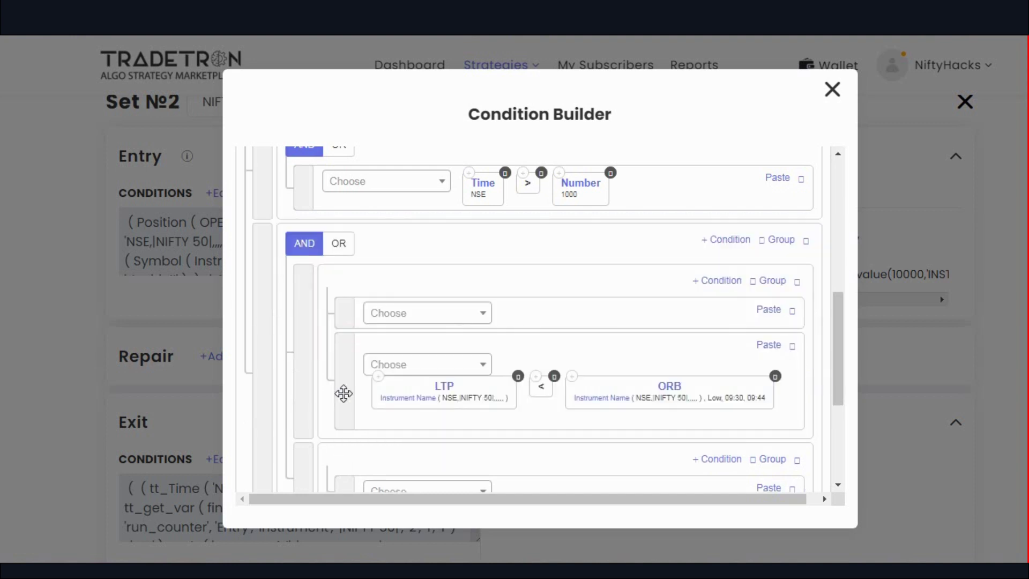
left_click_drag(306, 193, 368, 274)
left_click_drag(306, 196, 399, 367)
left_click_drag(298, 184, 343, 309)
left_click(792, 262)
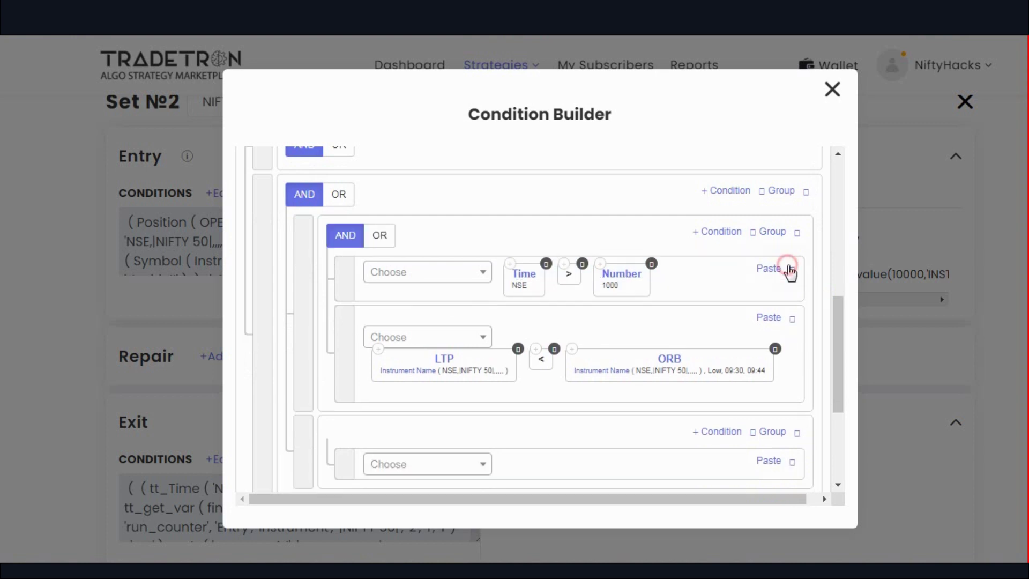
Step: Move the LTP < ORB Low 09:15–09:29 condition into the second nested group of Set 2's entry
scroll(571, 289, "up", 2)
scroll(572, 290, "down", 3)
scroll(574, 291, "up", 6)
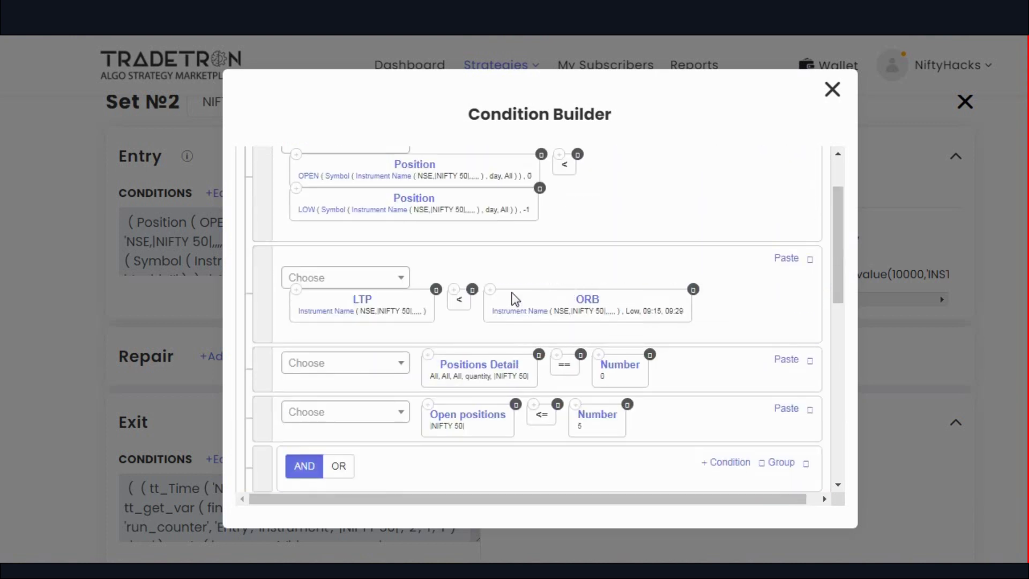
scroll(262, 308, "down", 2)
left_click_drag(266, 229, 379, 351)
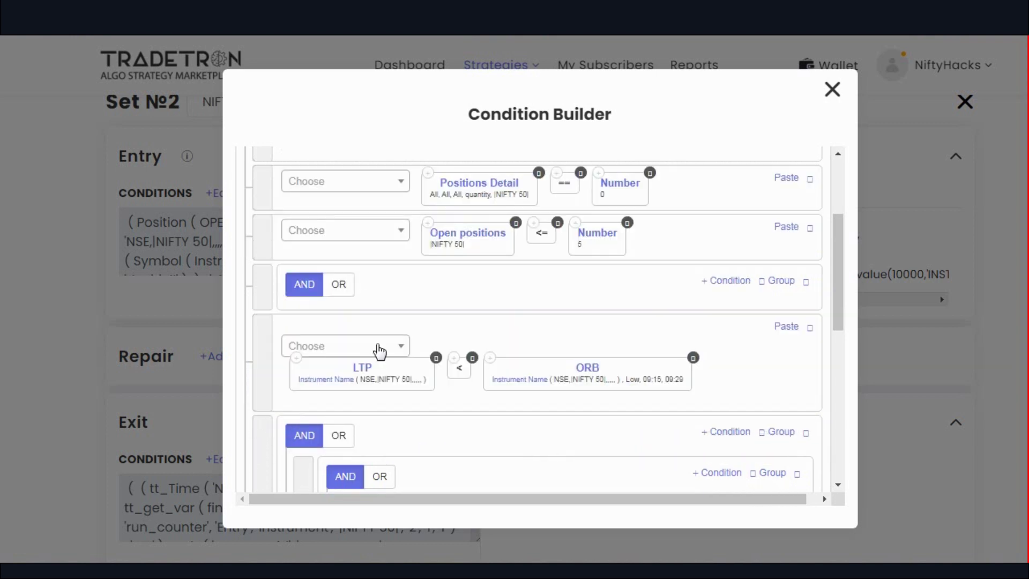
scroll(652, 249, "down", 2)
left_click_drag(263, 267, 278, 284)
scroll(385, 302, "down", 4)
scroll(272, 246, "up", 2)
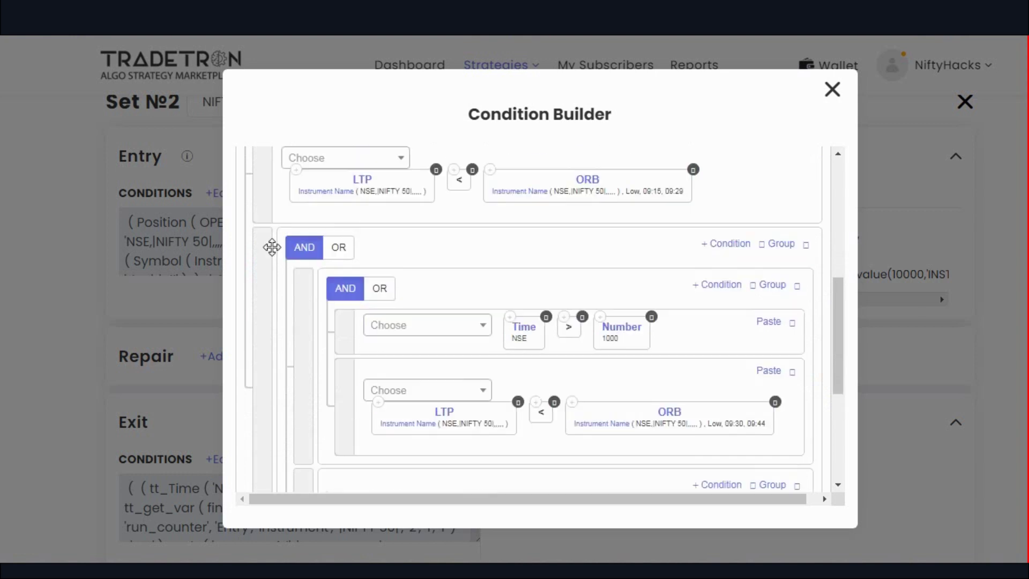
left_click_drag(264, 219, 348, 379)
Step: Leave one blank AND-joined condition beside the 09:15–09:29 ORB condition and choose the Time keyword with exchange NSE for it
left_click(715, 250)
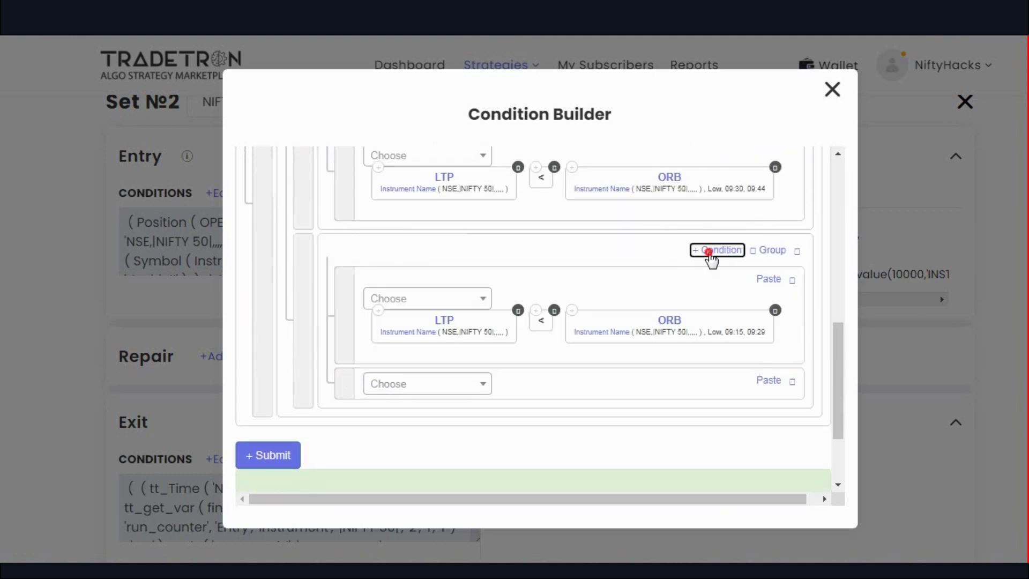
left_click(790, 426)
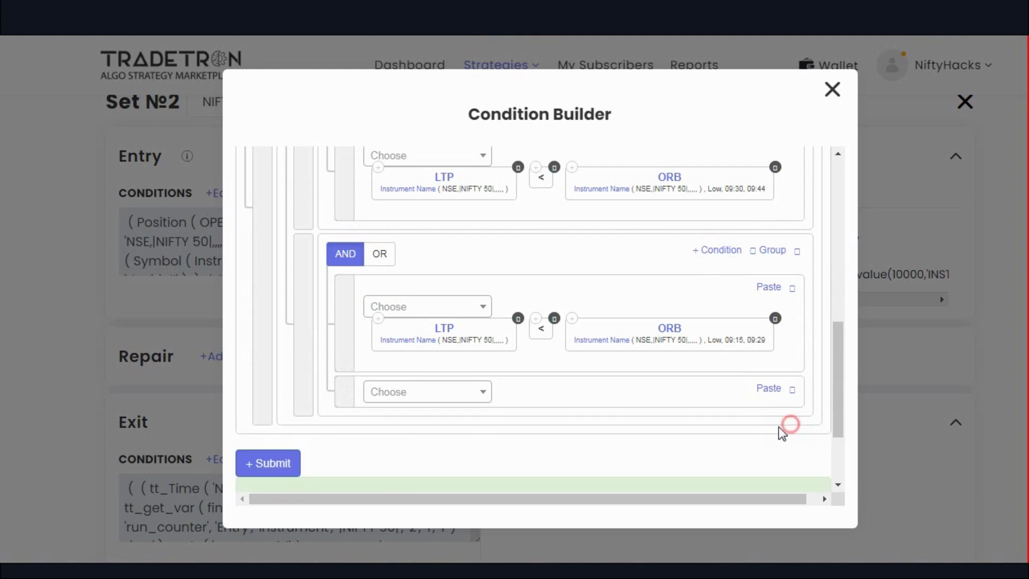
left_click(406, 402)
type("time")
key("Down")
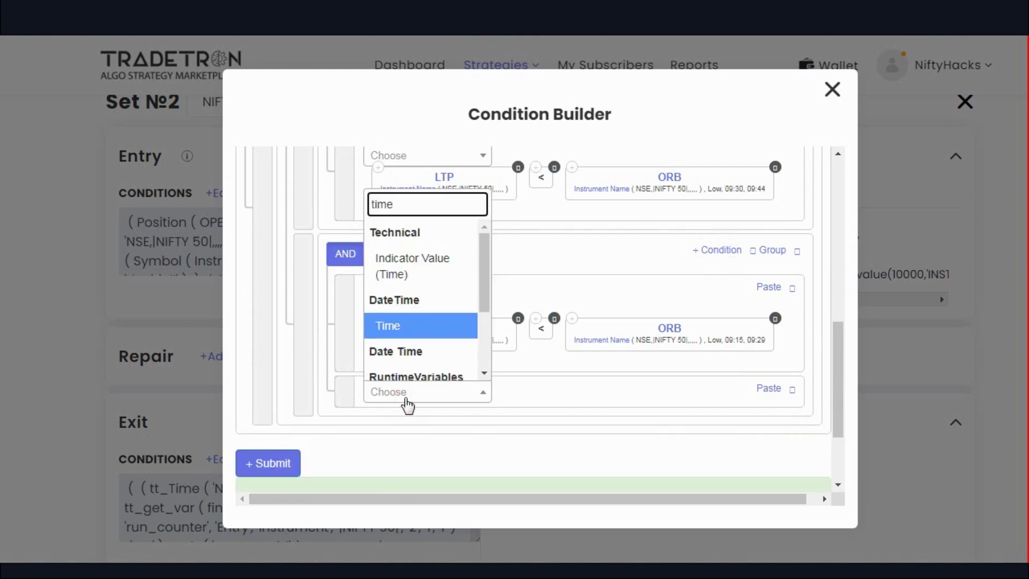
key("Return")
key("Return")
Step: Complete the Time condition beside the 09:15–09:29 ORB condition as less than the number 1000
left_click(407, 401)
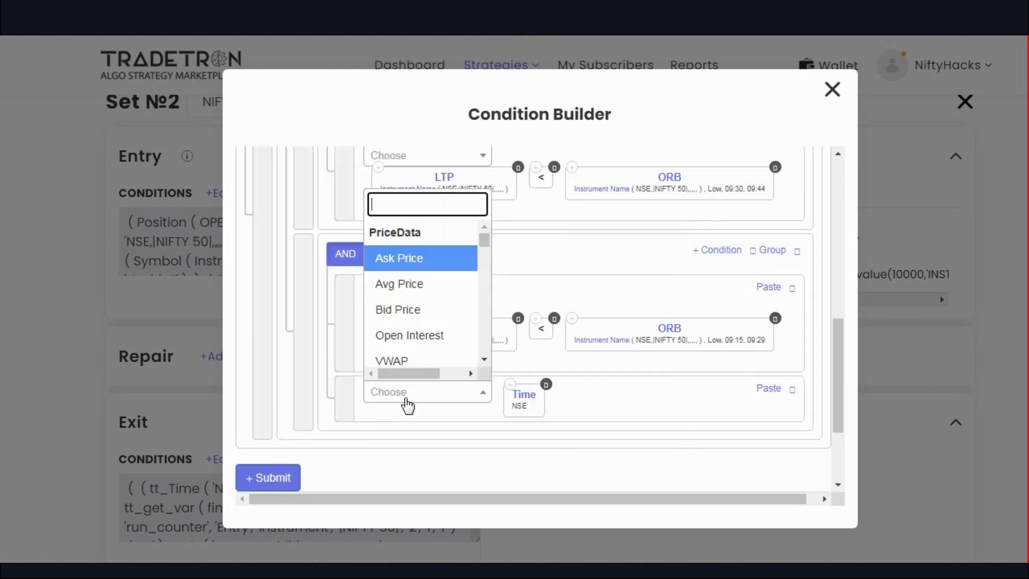
type("<")
key("Return")
left_click(407, 401)
type("num")
key("Down")
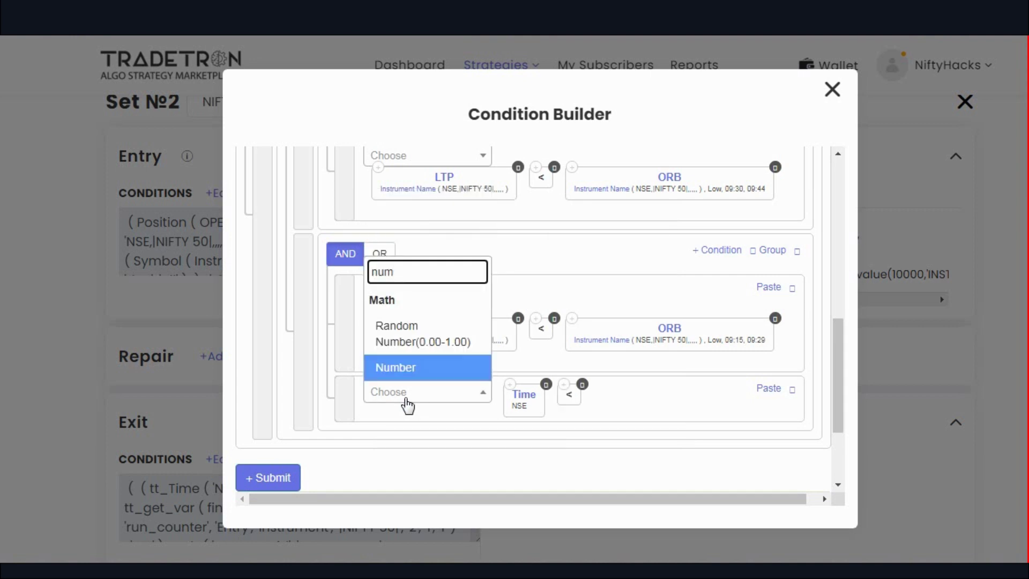
key("Return")
key("Delete")
type("1000")
key("Tab")
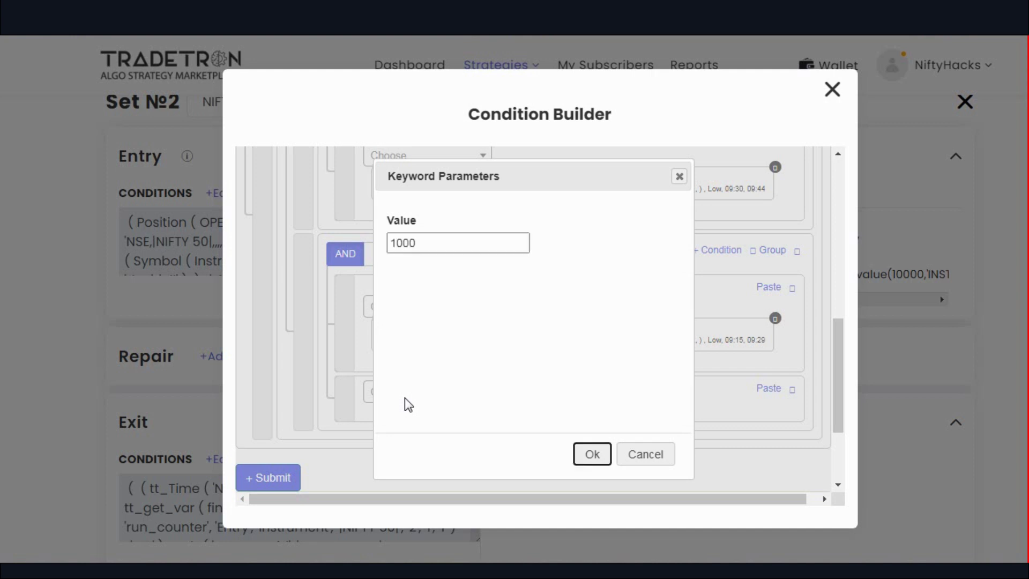
key("Return")
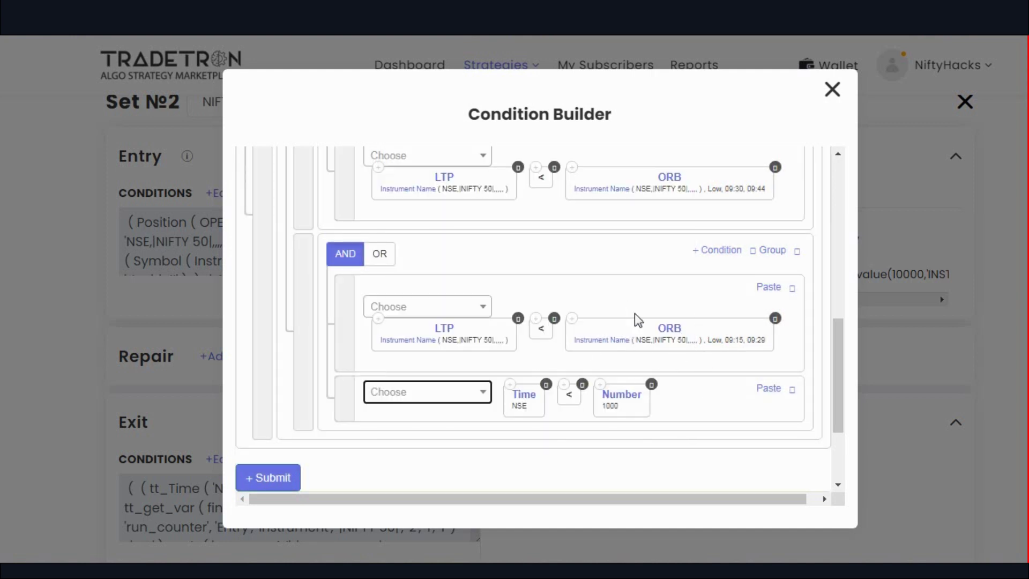
Step: Join the two nested time-based ORB groups with OR and delete the empty leftover group above them
scroll(712, 351, "up", 2)
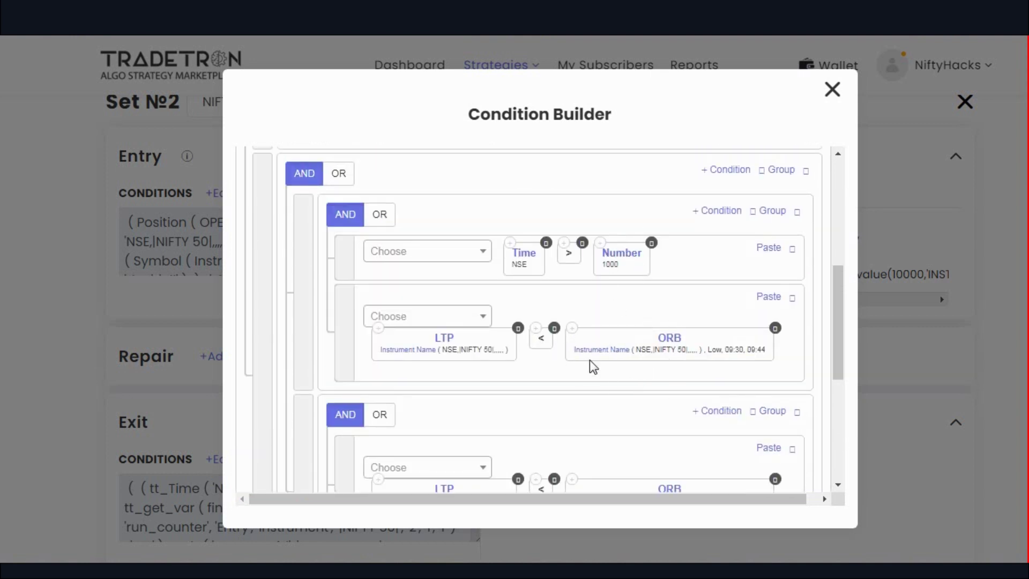
scroll(593, 367, "up", 2)
left_click(338, 255)
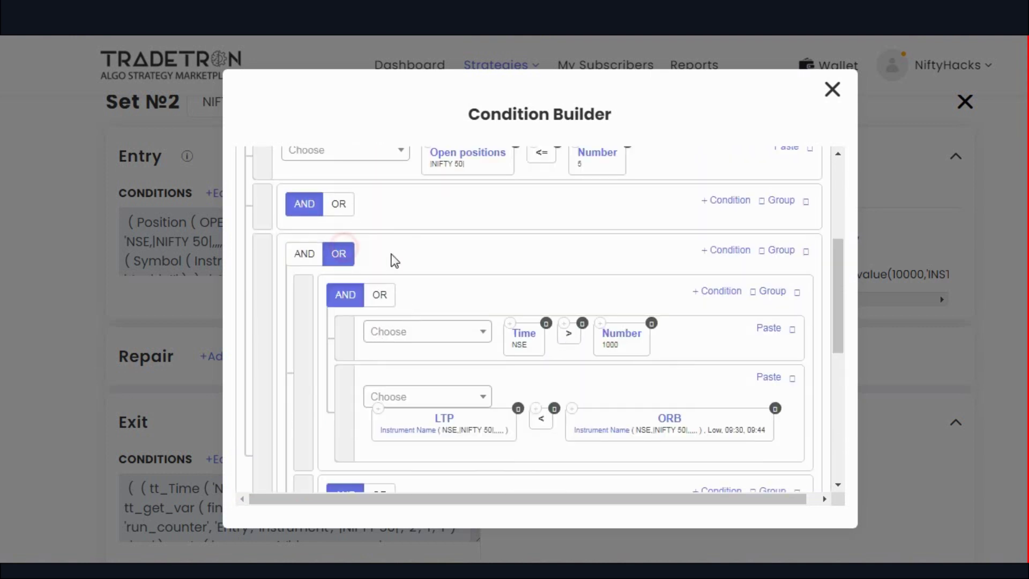
left_click(806, 204)
Step: Check Set 2's gap-down, position and nested time-based ORB conditions and submit the entry conditions
scroll(591, 284, "up", 5)
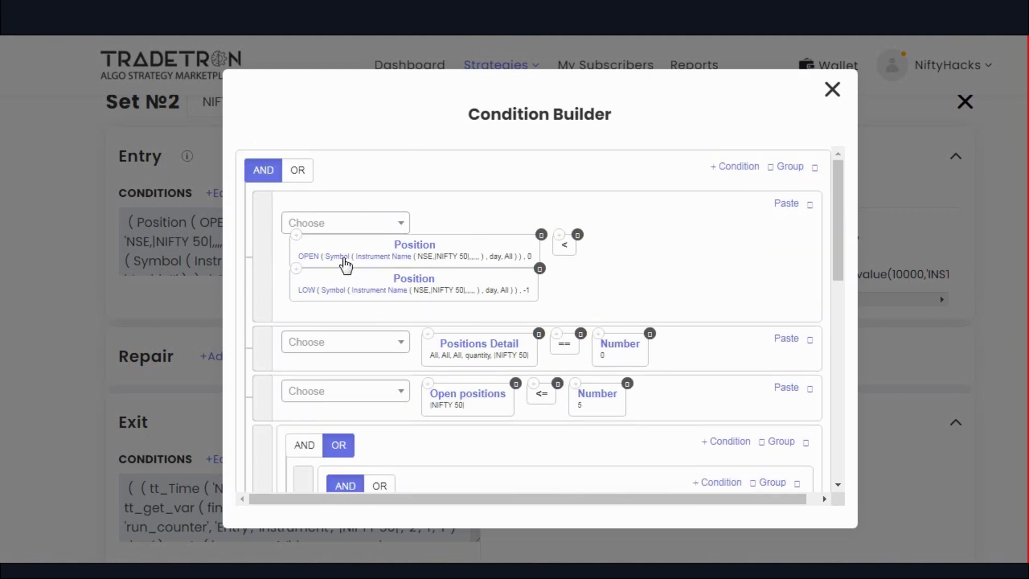
scroll(594, 315, "down", 3)
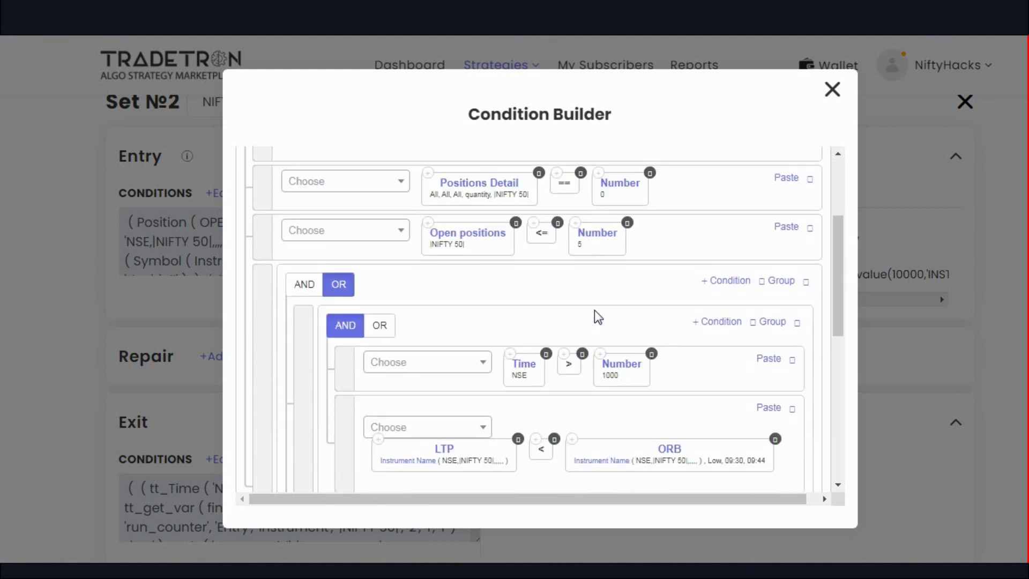
scroll(599, 335, "down", 4)
scroll(599, 333, "down", 2)
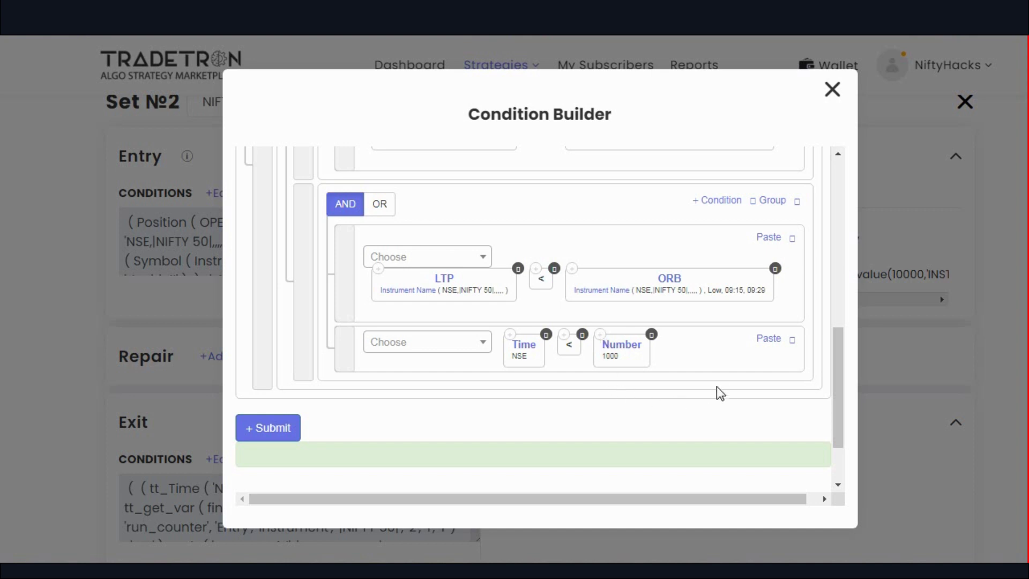
scroll(718, 391, "up", 4)
scroll(725, 389, "up", 3)
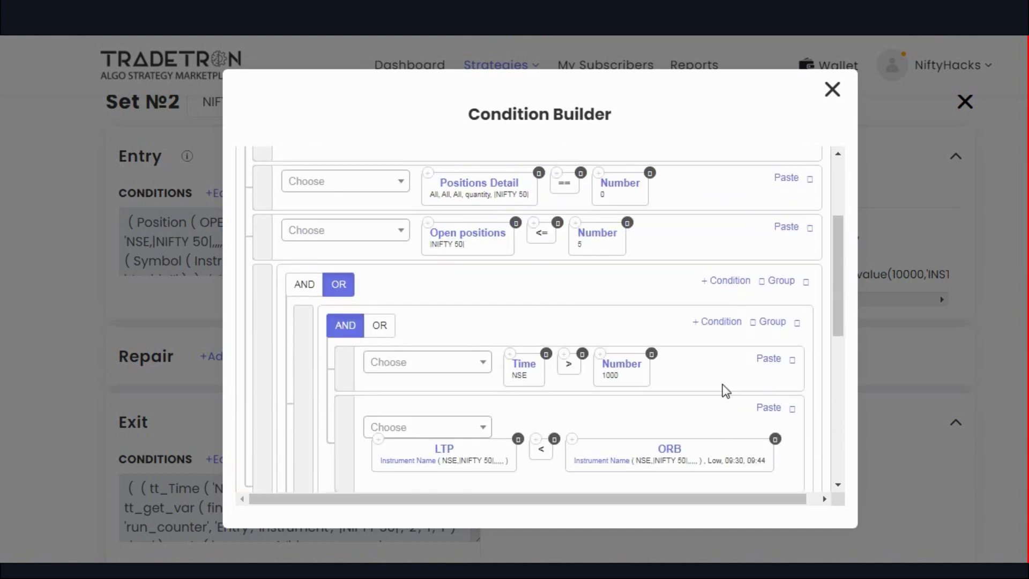
scroll(724, 390, "down", 6)
scroll(656, 308, "up", 3)
scroll(652, 306, "down", 4)
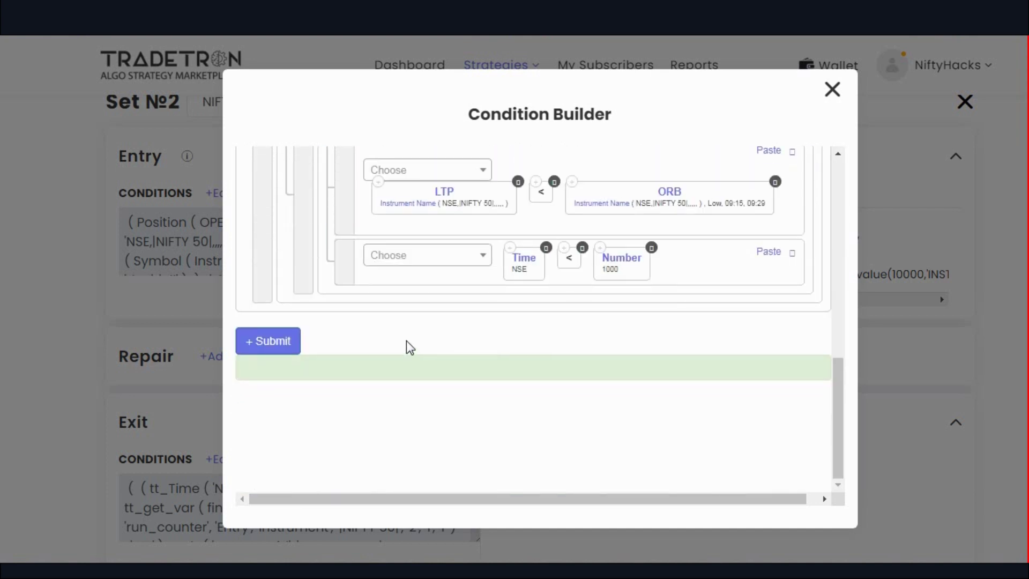
left_click(271, 345)
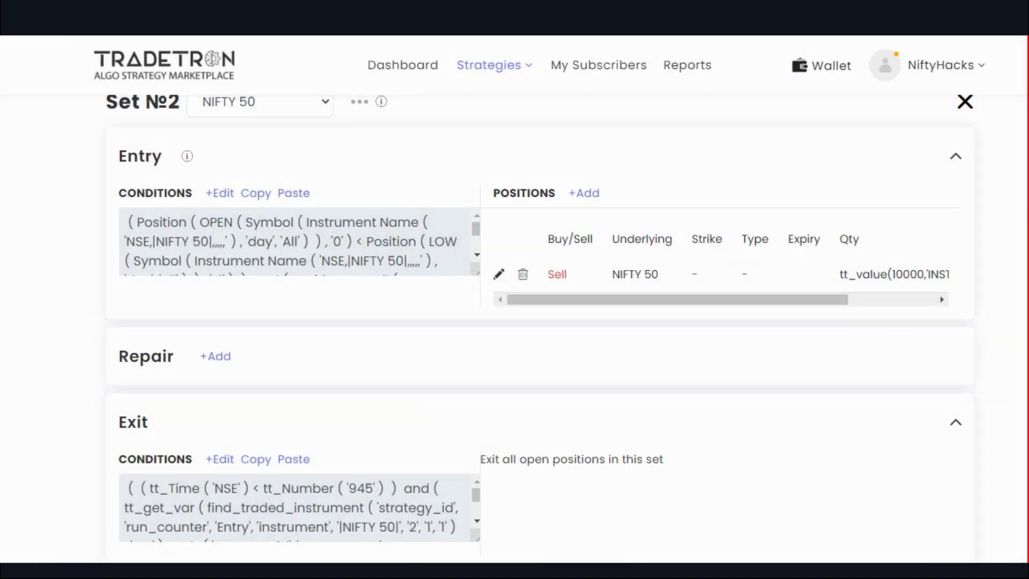
Step: Switch to the orb hack notes in Notepad and highlight the target rule
key("alt+Tab")
left_click(782, 377)
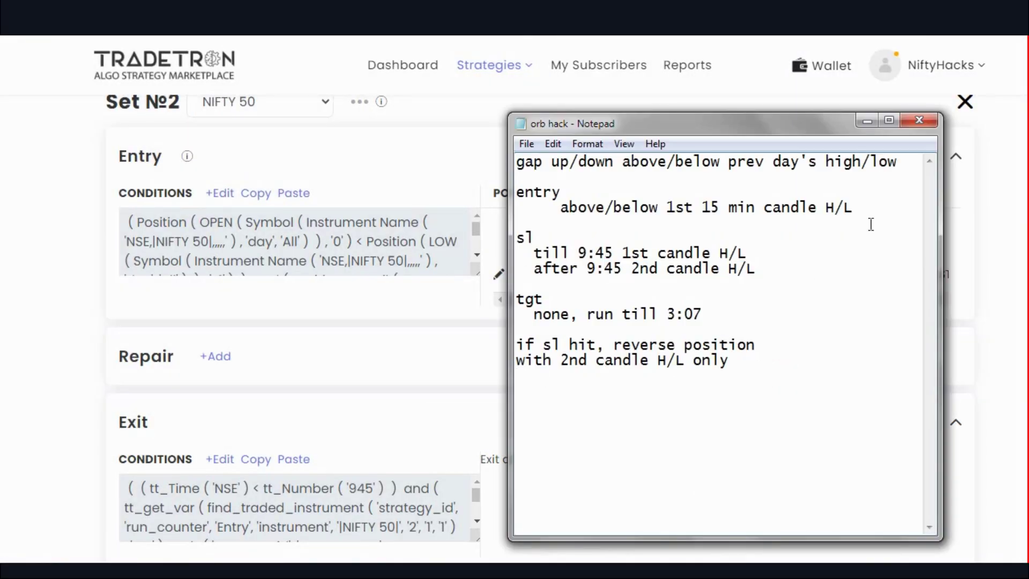
left_click_drag(708, 312, 550, 318)
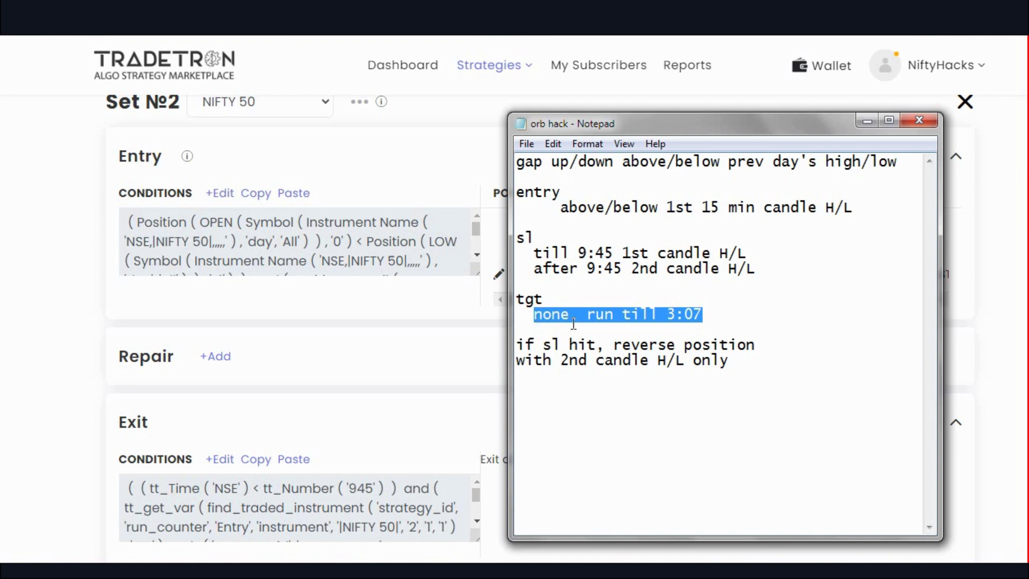
Step: Return to Tradetron and start a Universal Exit condition with the Time keyword, exchange NSE
left_click(450, 360)
scroll(467, 364, "down", 4)
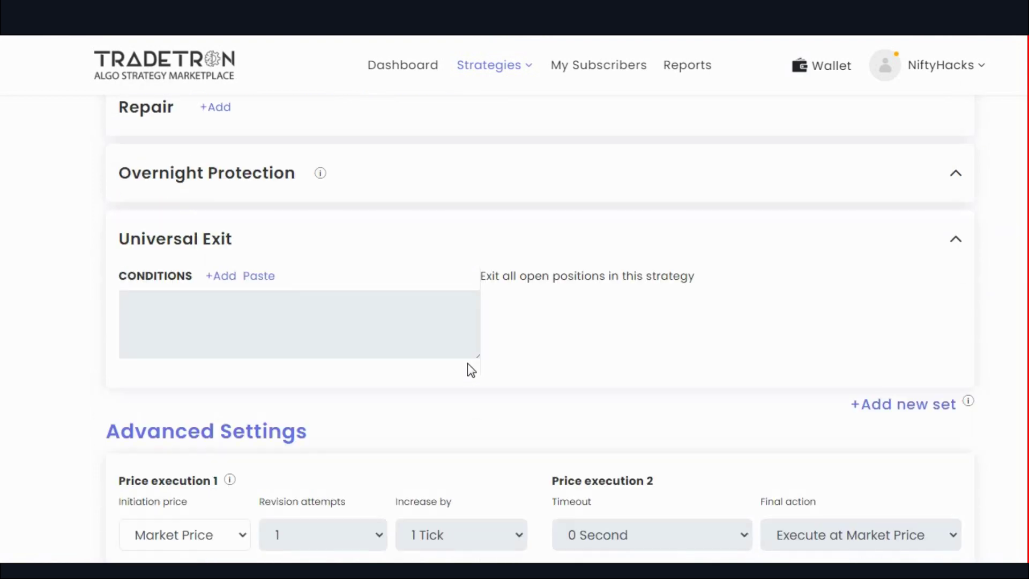
left_click(218, 276)
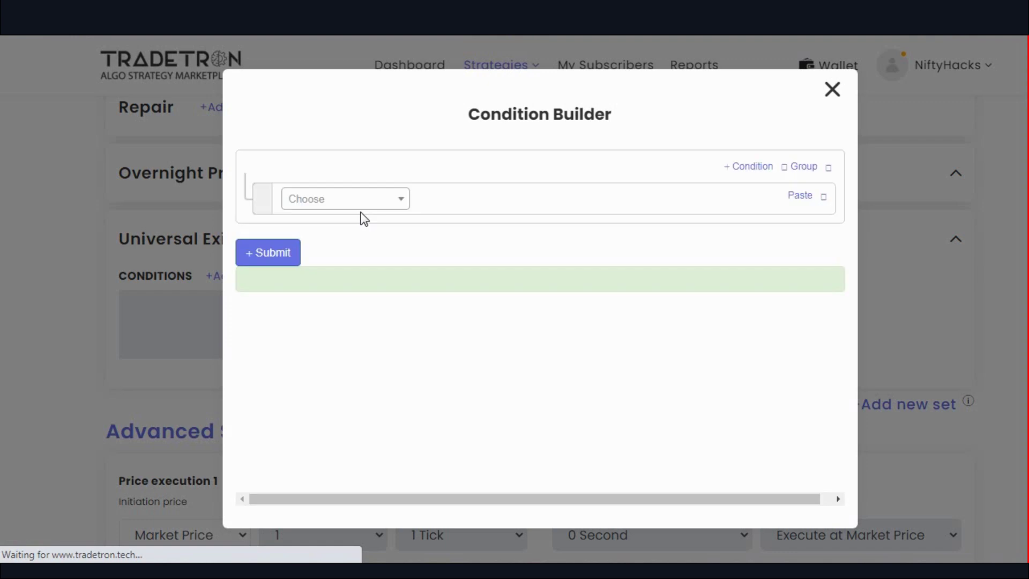
left_click(369, 200)
type("tim")
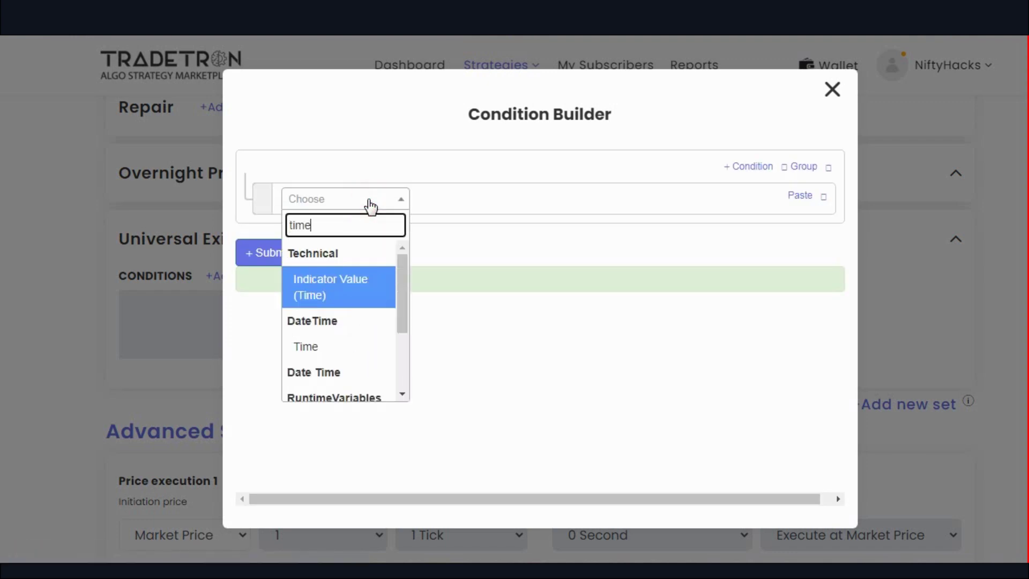
type("e")
key("Down")
key("Return")
key("Tab")
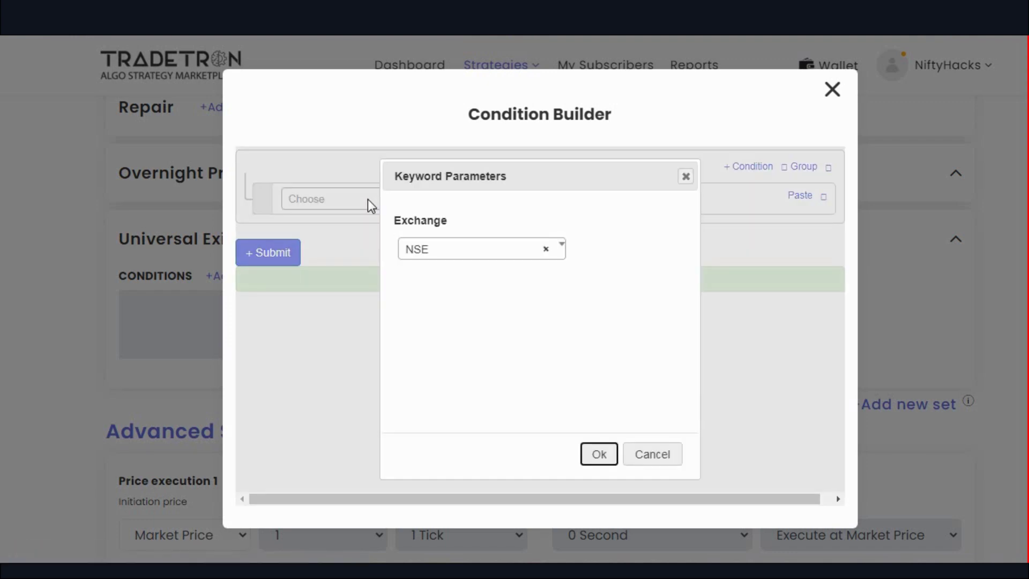
key("Return")
Step: Complete the Universal Exit time condition with >= and Number 1507, and submit it
left_click(369, 201)
type(">")
key("Down")
key("Return")
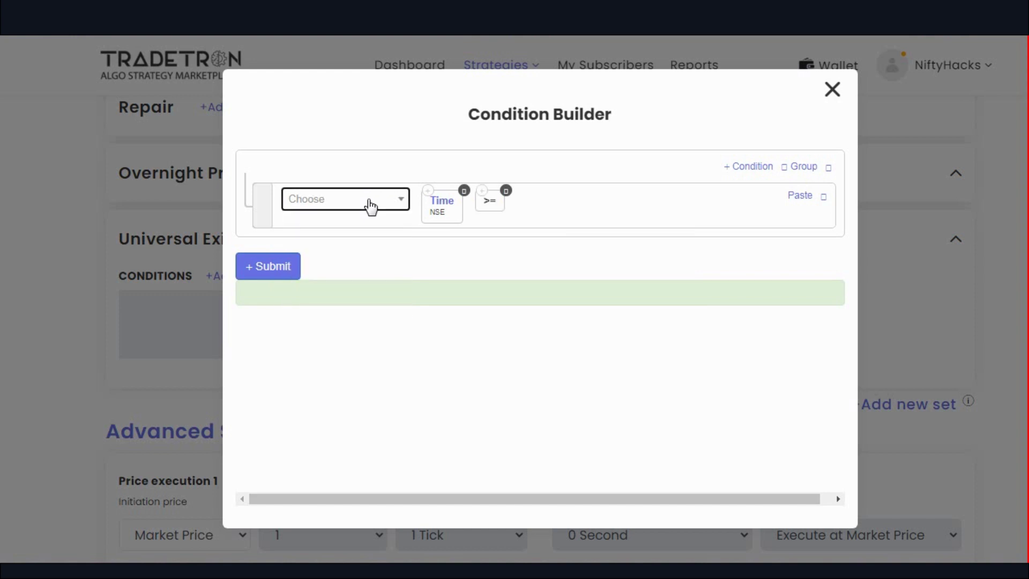
left_click(368, 200)
type("num")
key("Return")
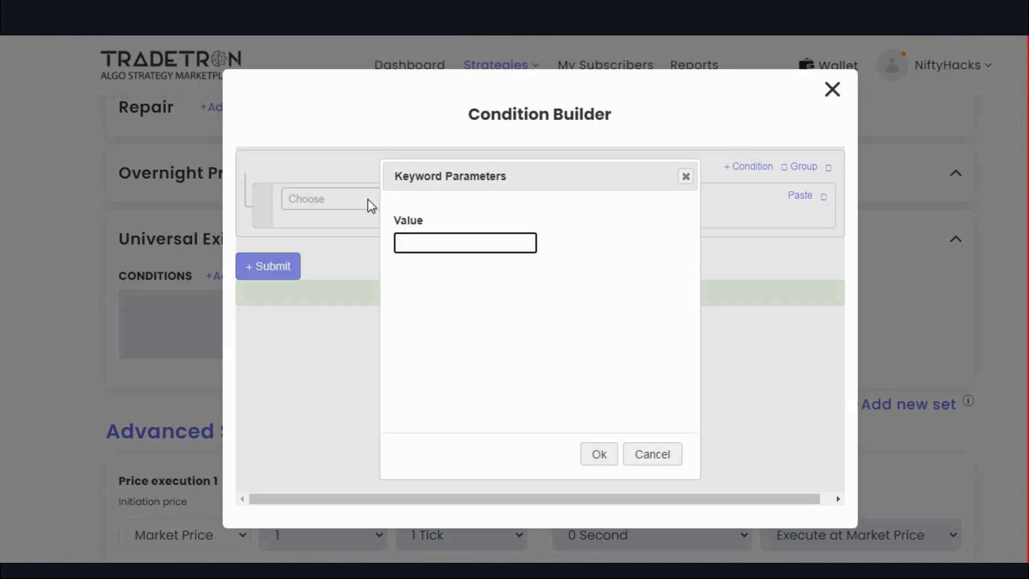
type("1507")
key("Tab")
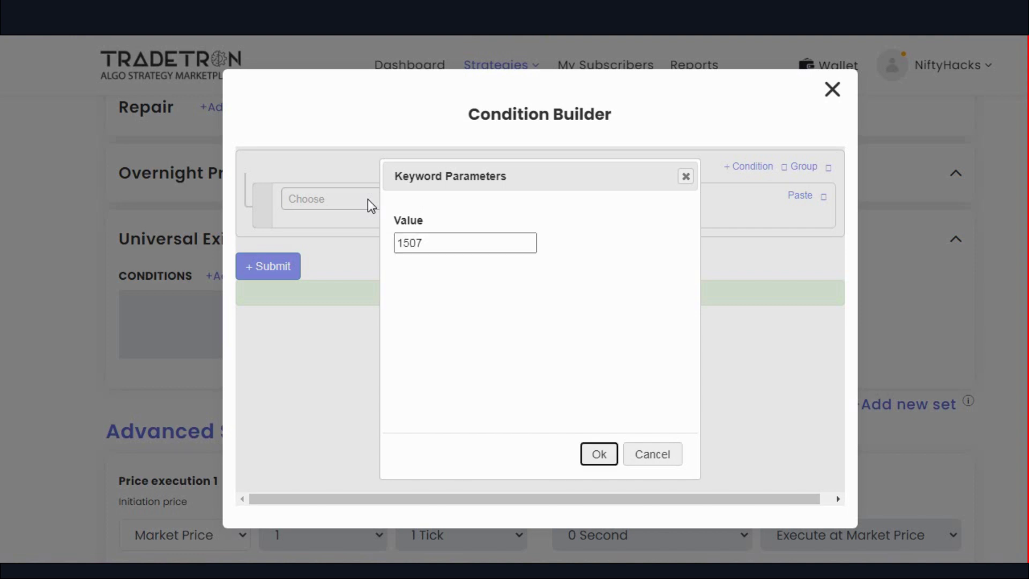
key("Return")
left_click(296, 274)
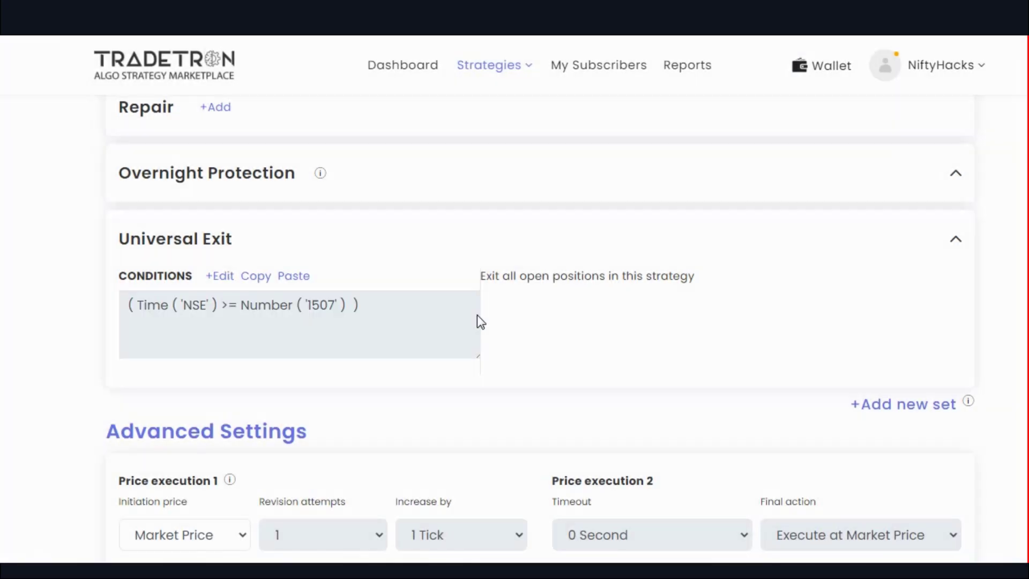
Step: Reopen the Universal Exit conditions and add a second condition joined with OR, starting with the PNL keyword
left_click(219, 277)
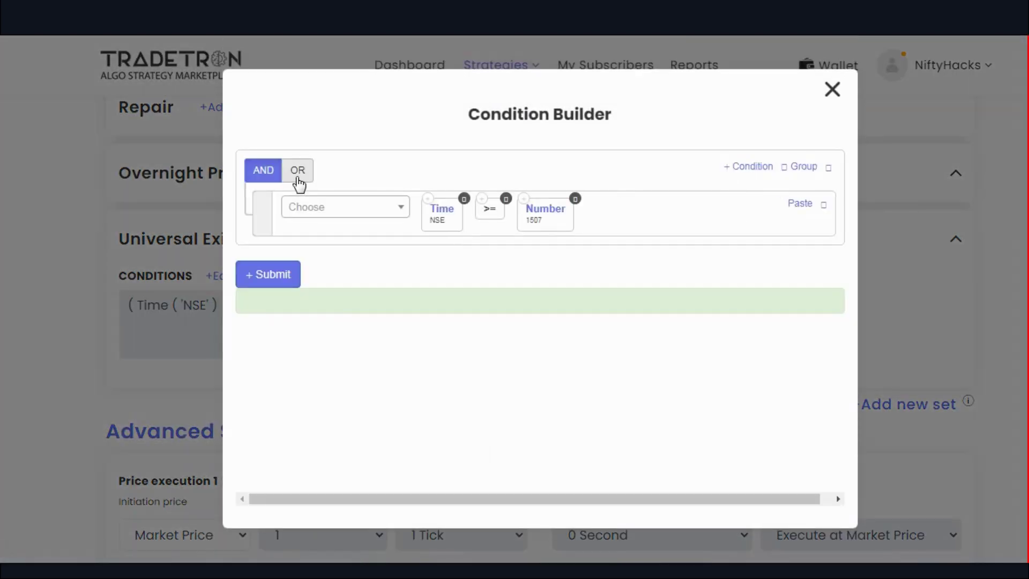
left_click(749, 166)
left_click(298, 170)
left_click(368, 258)
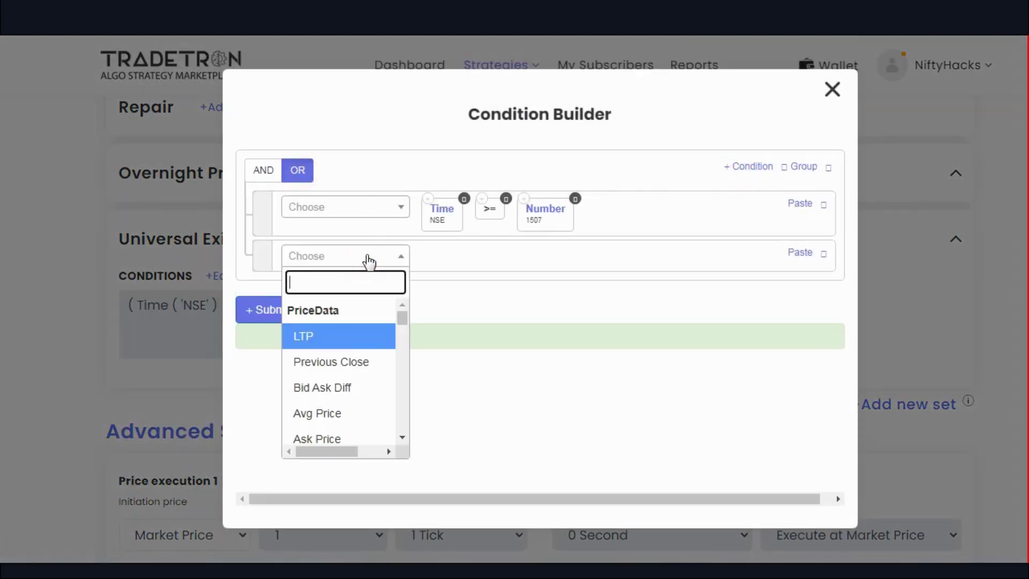
type("pnl")
key("Down")
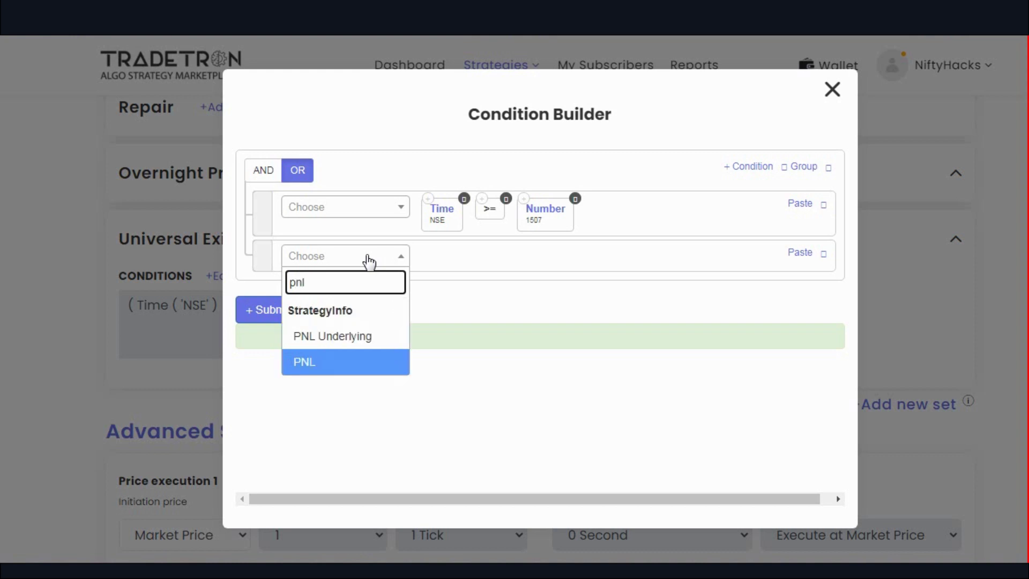
key("Return")
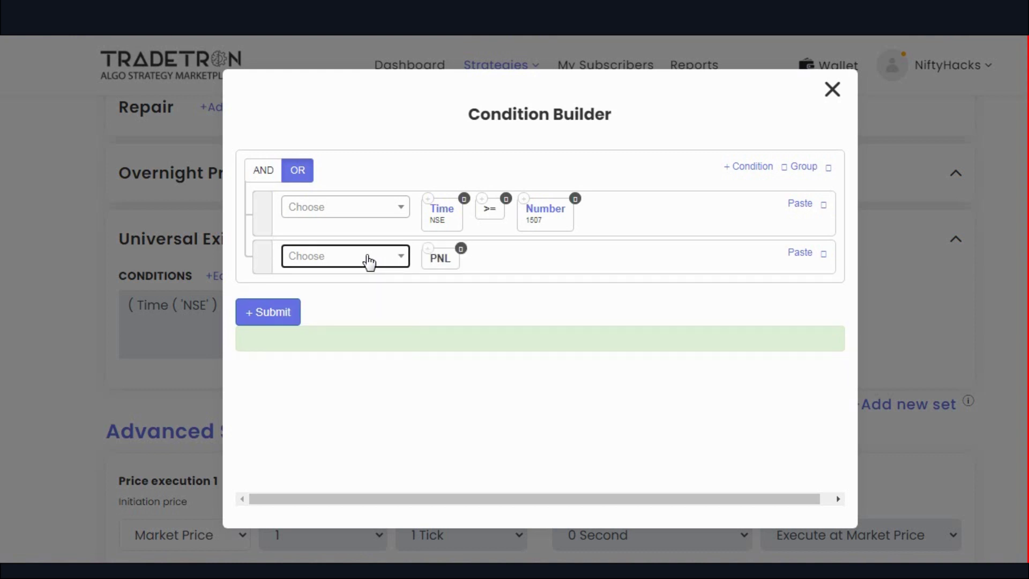
Step: Complete the PNL condition as less than Number -3000 and submit the Universal Exit conditions
left_click(368, 258)
type("<")
key("Return")
left_click(368, 258)
type("num")
key("Return")
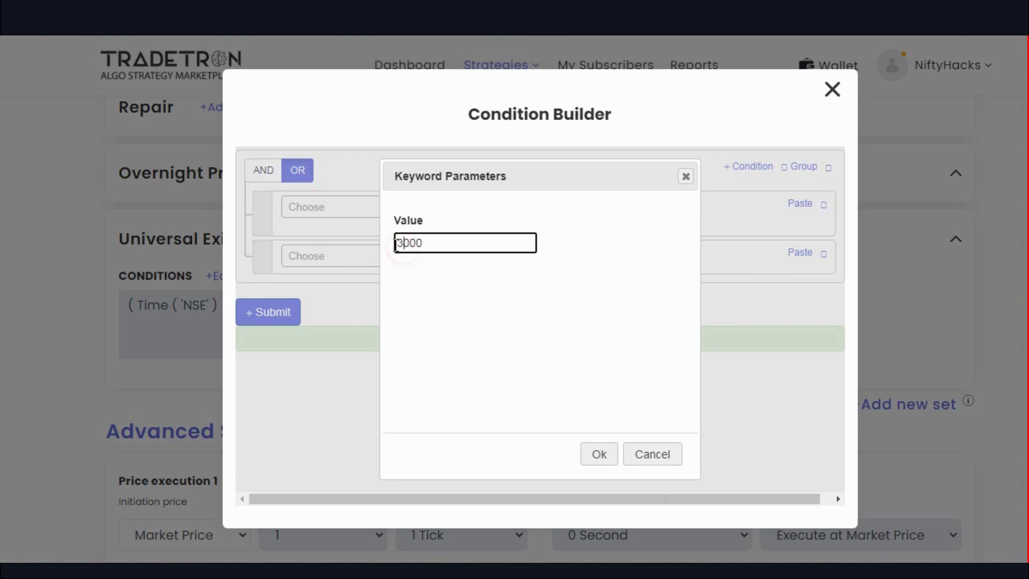
type("-")
left_click(595, 456)
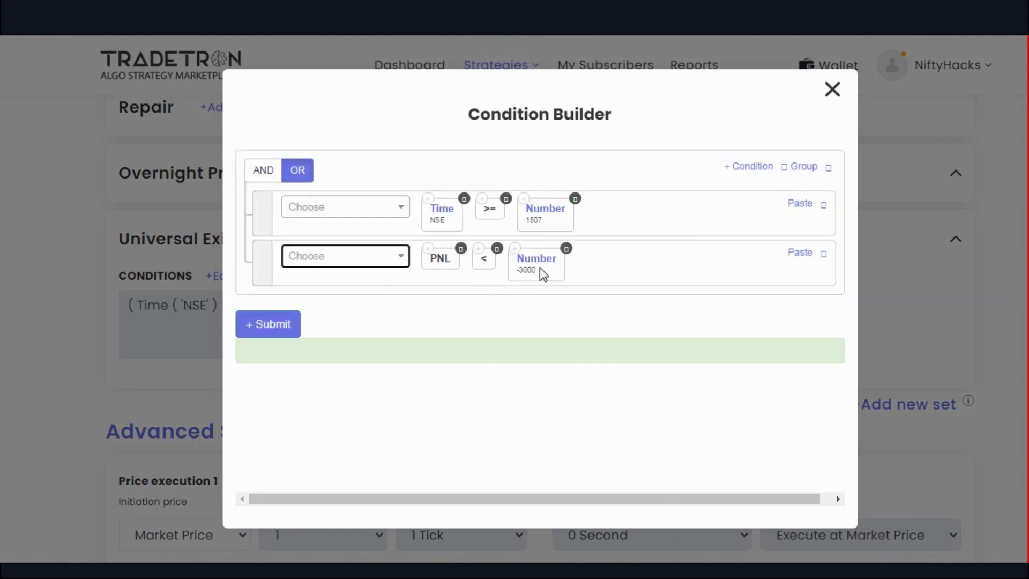
left_click(267, 327)
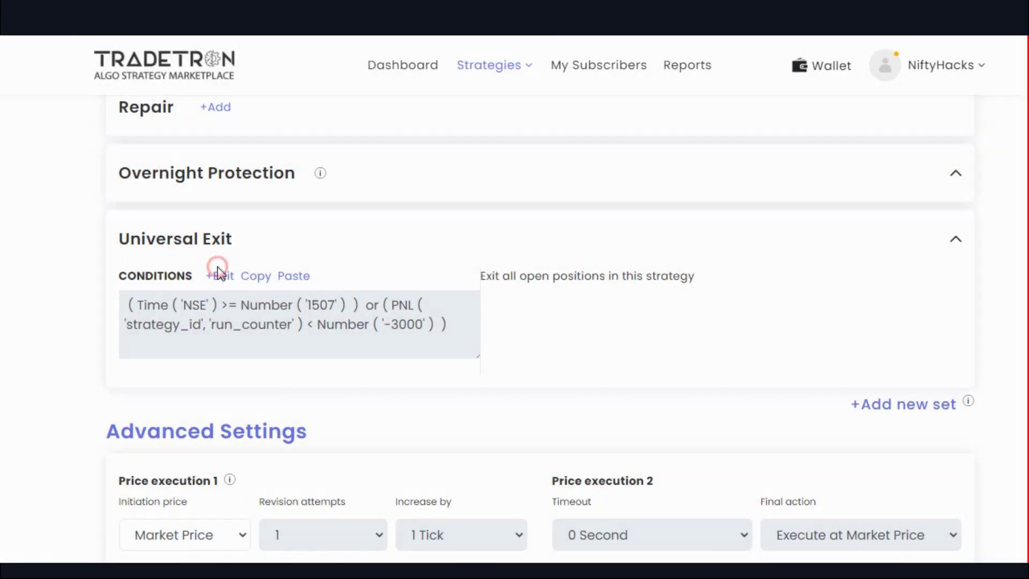
Step: Add a third Universal Exit condition and fill it with copies of the PNL, >= and Number -3000 blocks
left_click(225, 277)
left_click(735, 166)
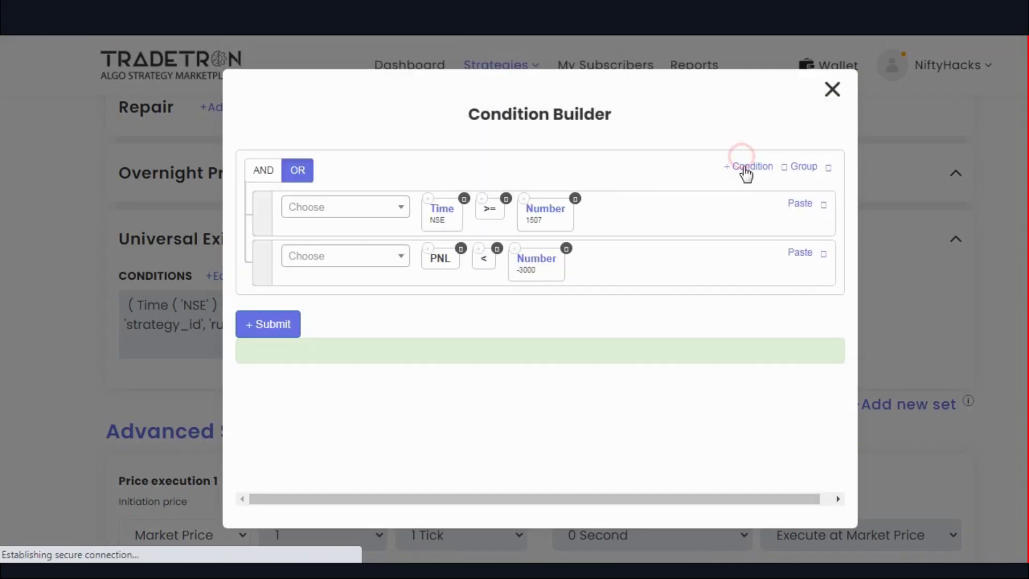
left_click(461, 249)
left_click(777, 304)
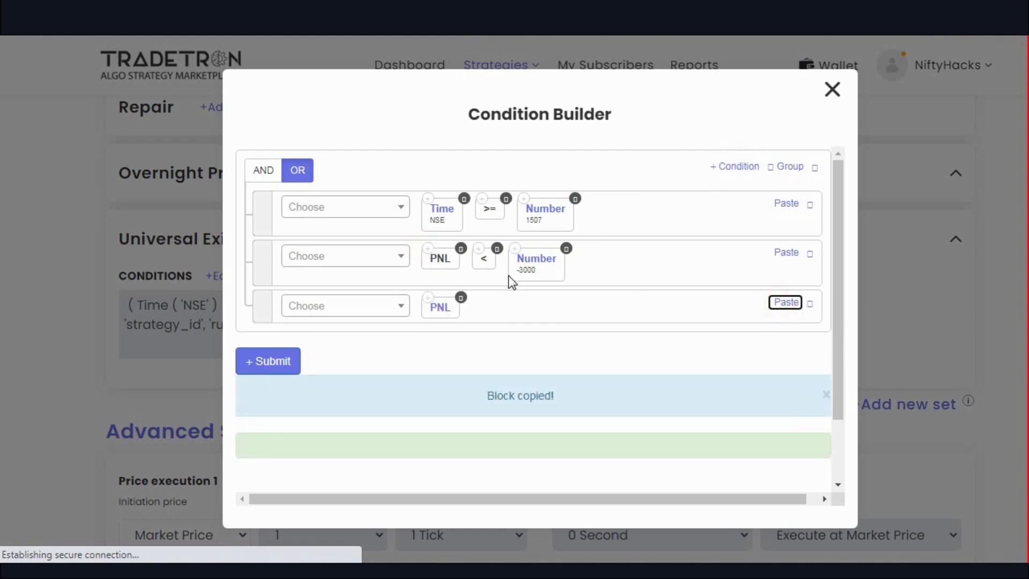
left_click(482, 199)
left_click(785, 302)
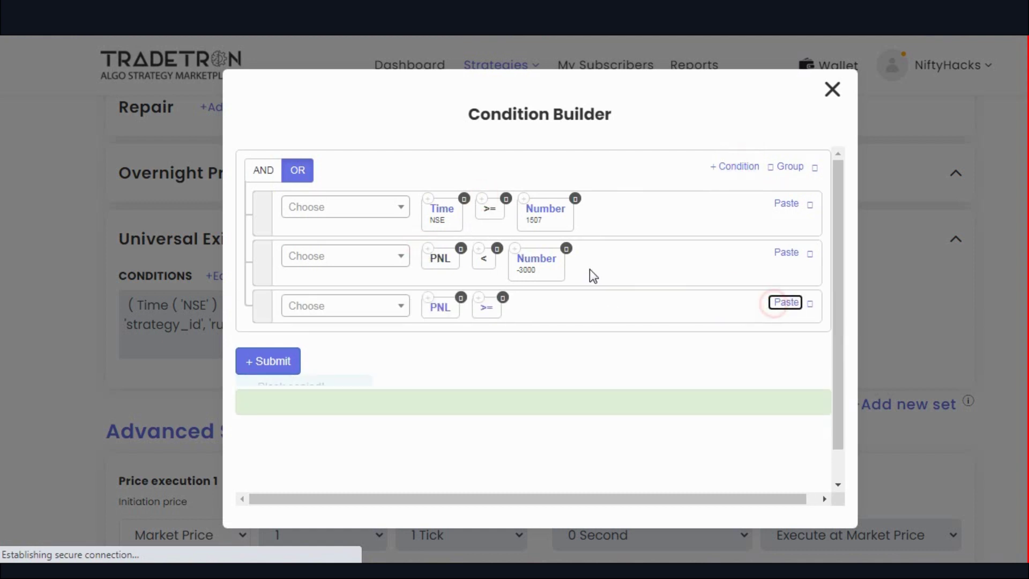
left_click(515, 248)
left_click(783, 302)
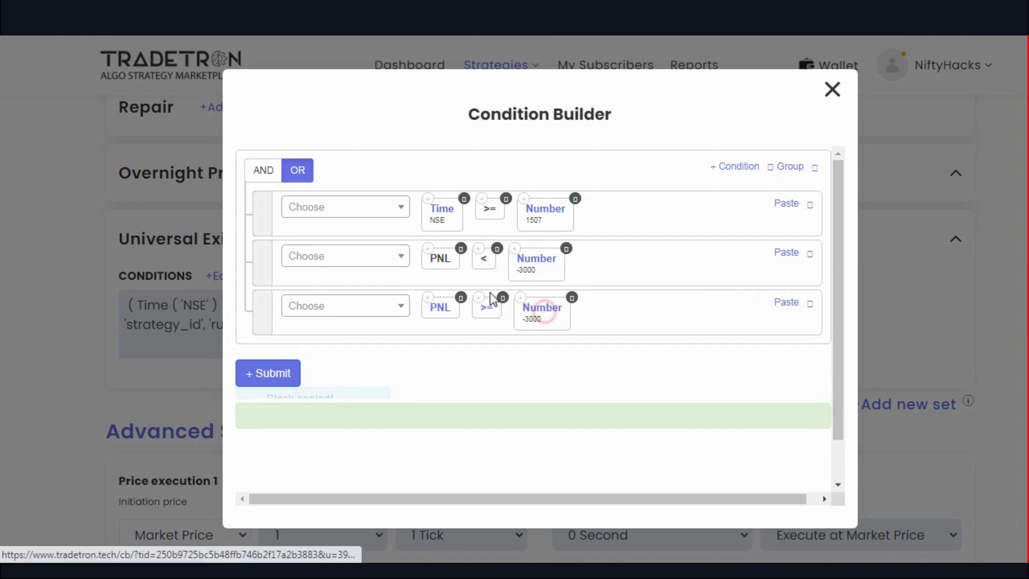
Step: Set the third condition's Number value to 5000 and submit the Universal Exit conditions
left_click(540, 308)
left_click_drag(431, 243, 386, 247)
type("5000")
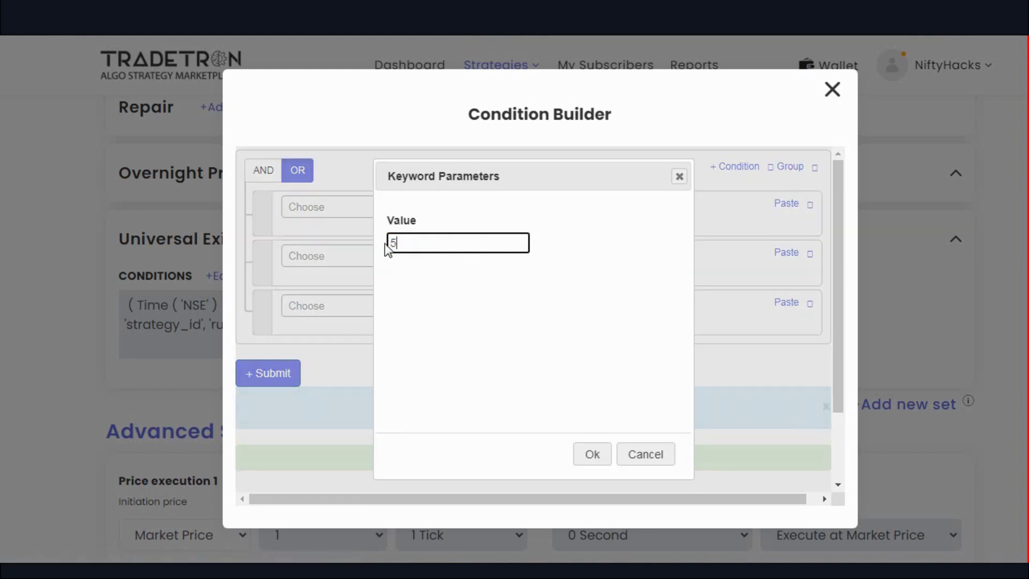
left_click(592, 454)
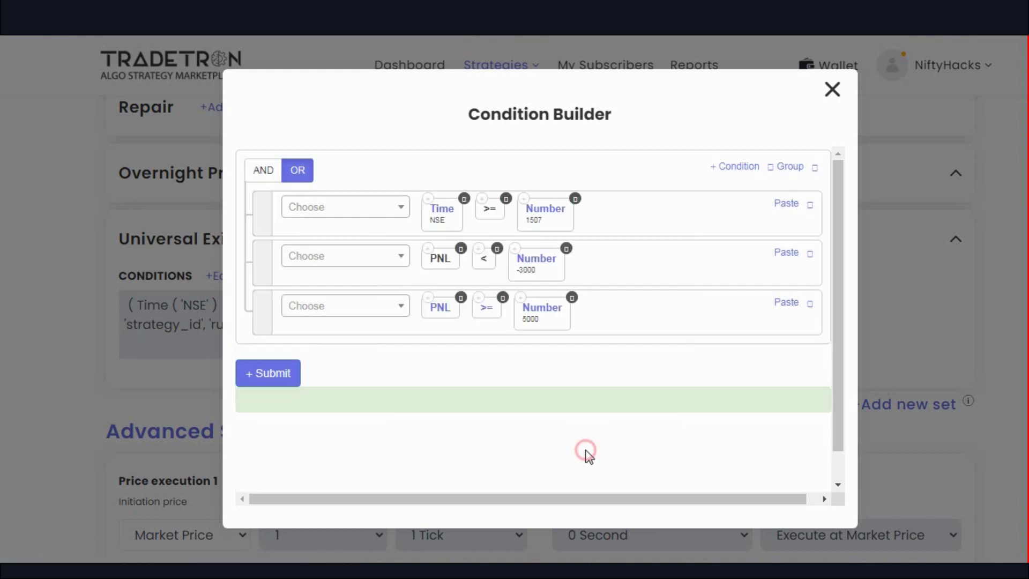
left_click(292, 374)
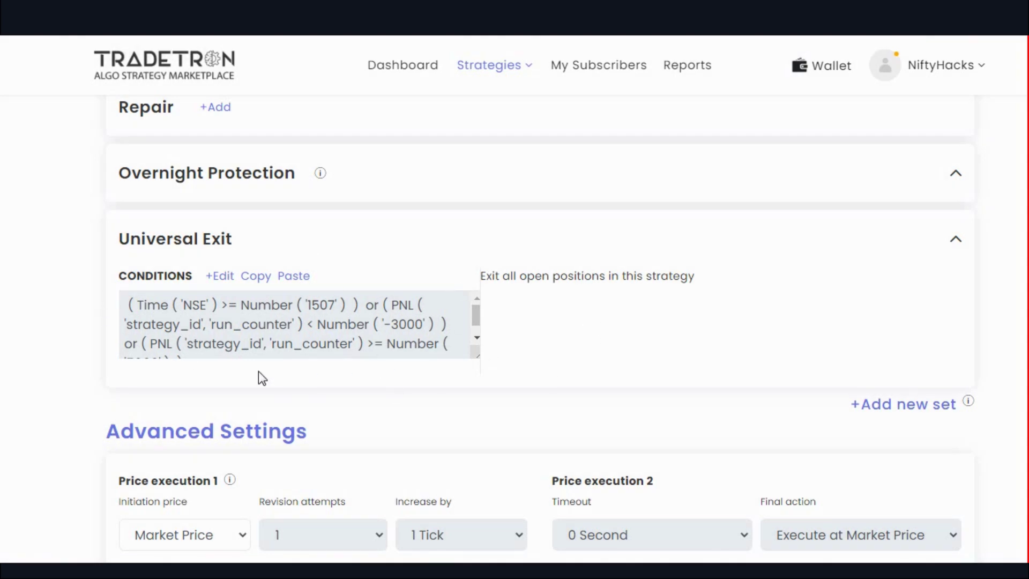
Step: Set Reactivate on exit after to 12 hours in Advanced Settings
scroll(534, 381, "down", 1)
scroll(533, 381, "down", 4)
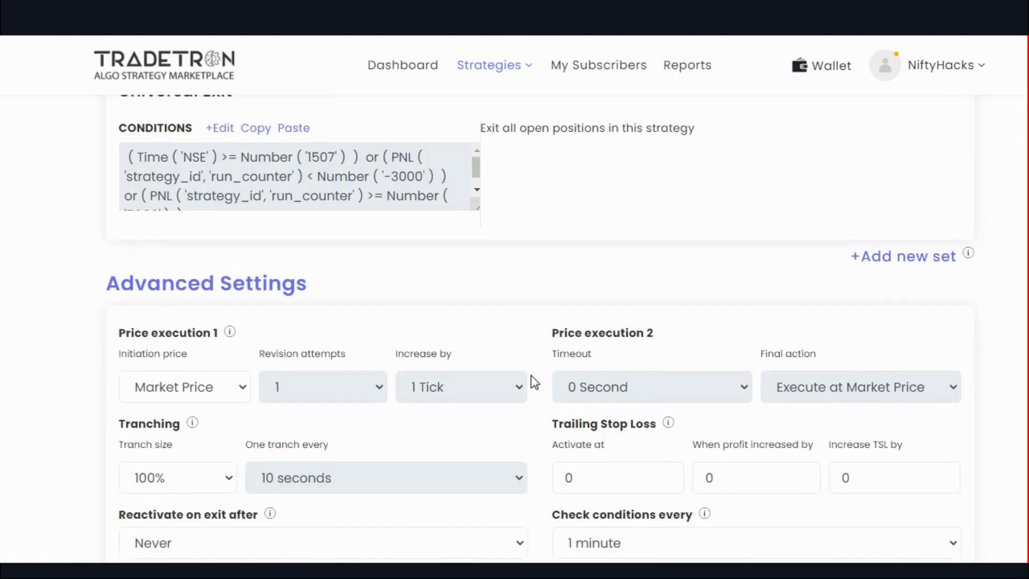
left_click(223, 268)
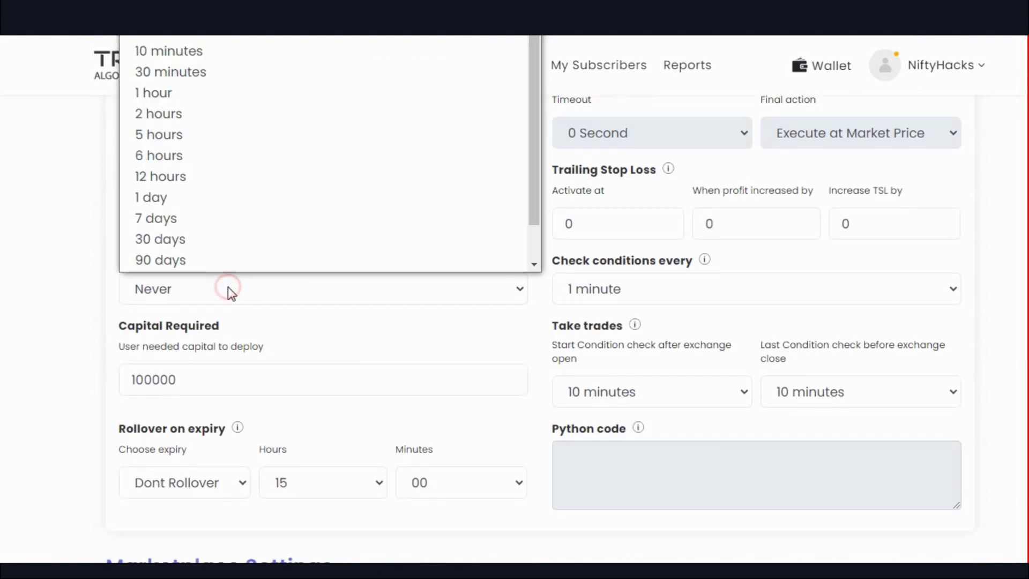
left_click(145, 178)
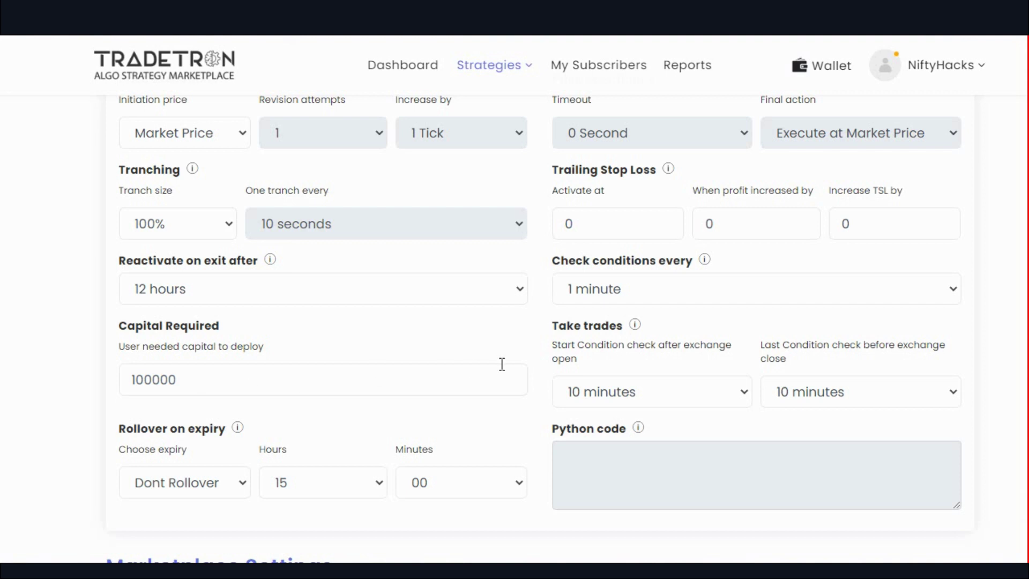
Step: Set the condition checking interval to Check continuously
left_click(619, 290)
left_click(626, 316)
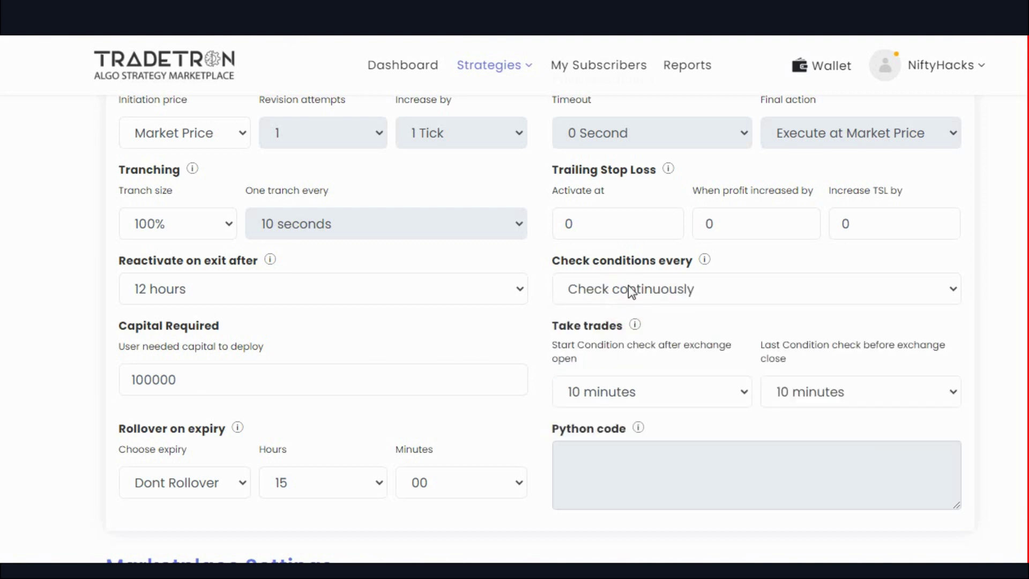
left_click(628, 287)
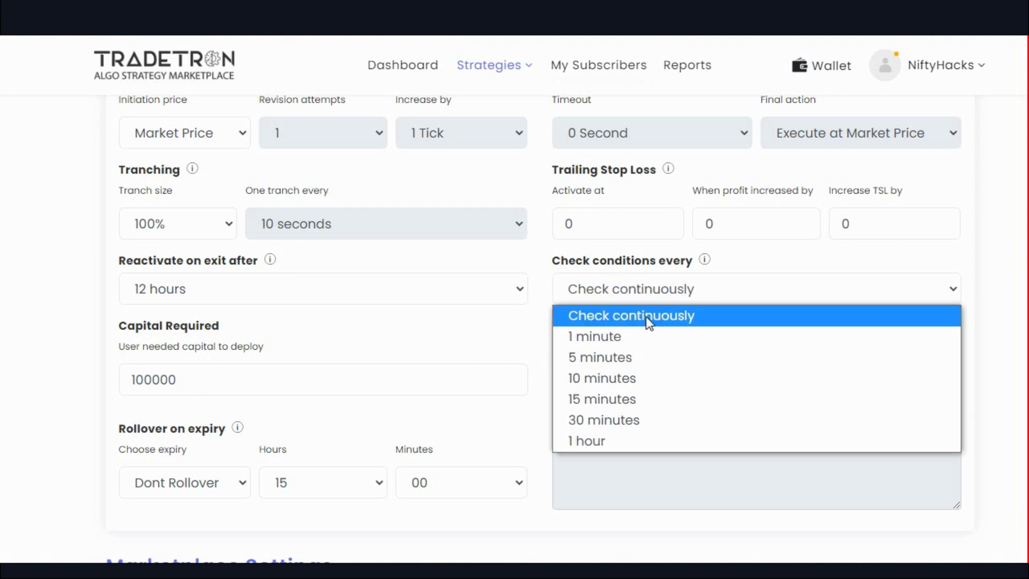
left_click(654, 311)
left_click(599, 284)
left_click(603, 310)
Step: Set the Take trades start check to 10 minutes after exchange open and the last check to 15 minutes before close
scroll(680, 363, "down", 2)
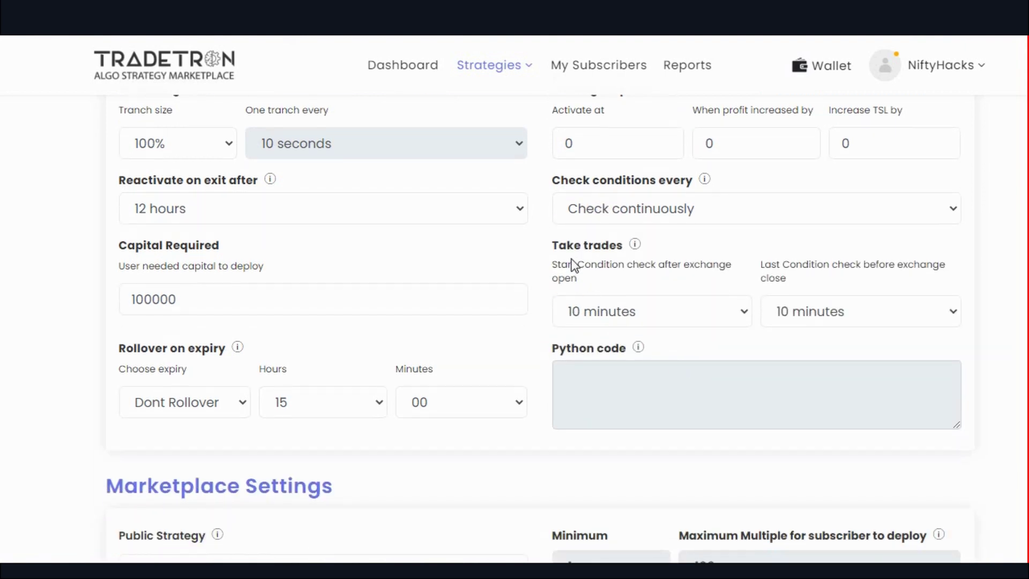
left_click(655, 310)
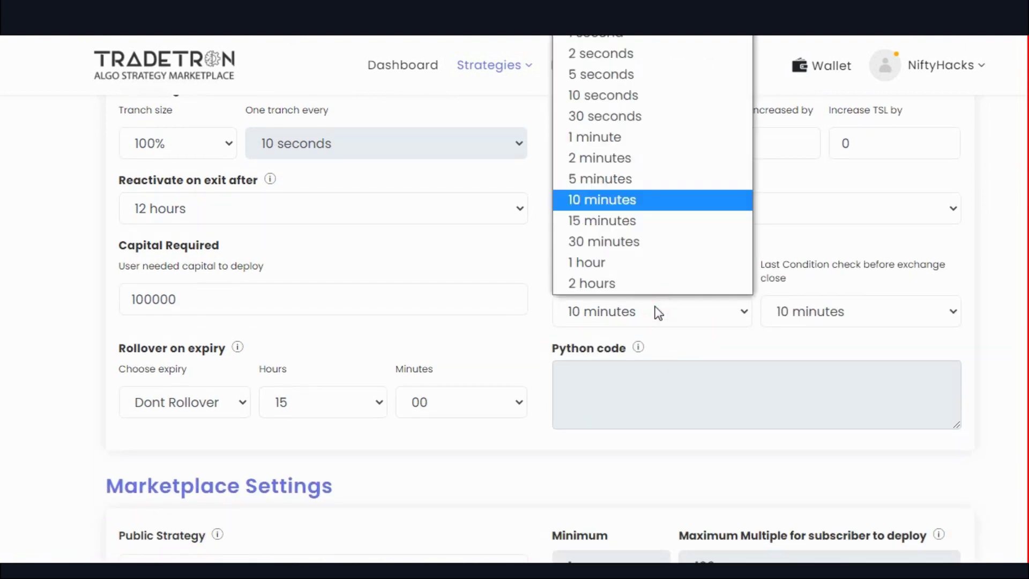
left_click(650, 207)
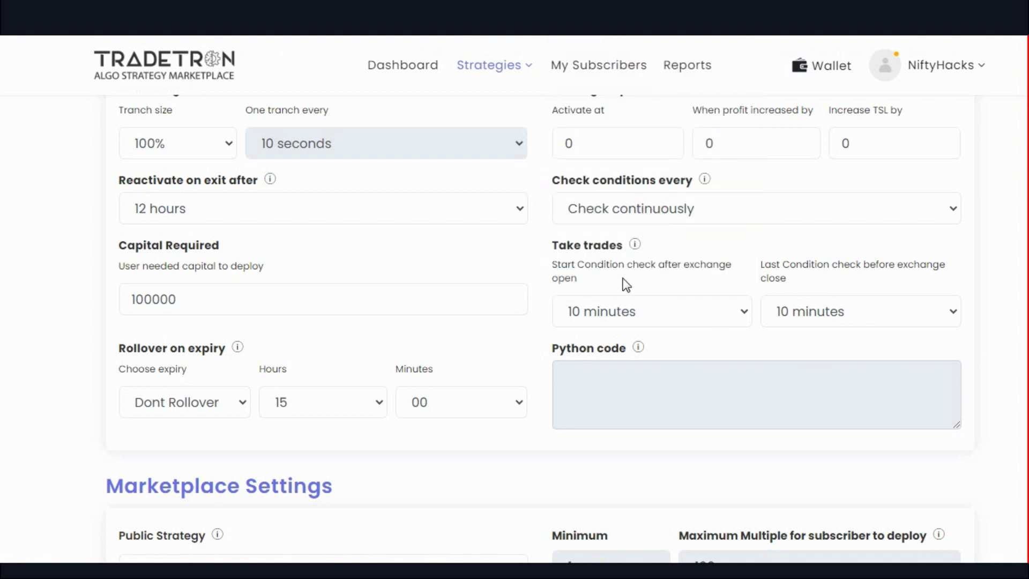
left_click(856, 306)
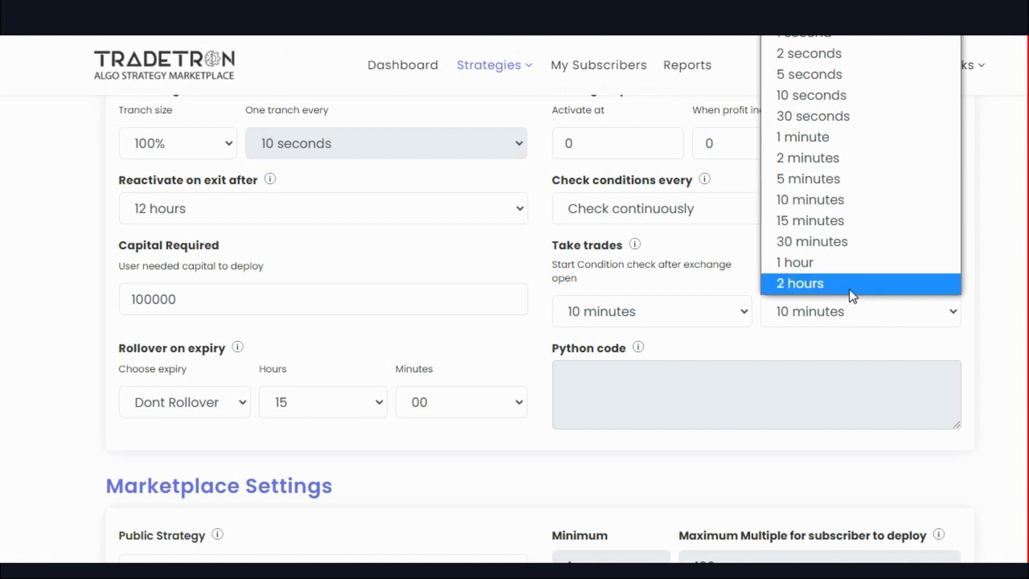
left_click(837, 223)
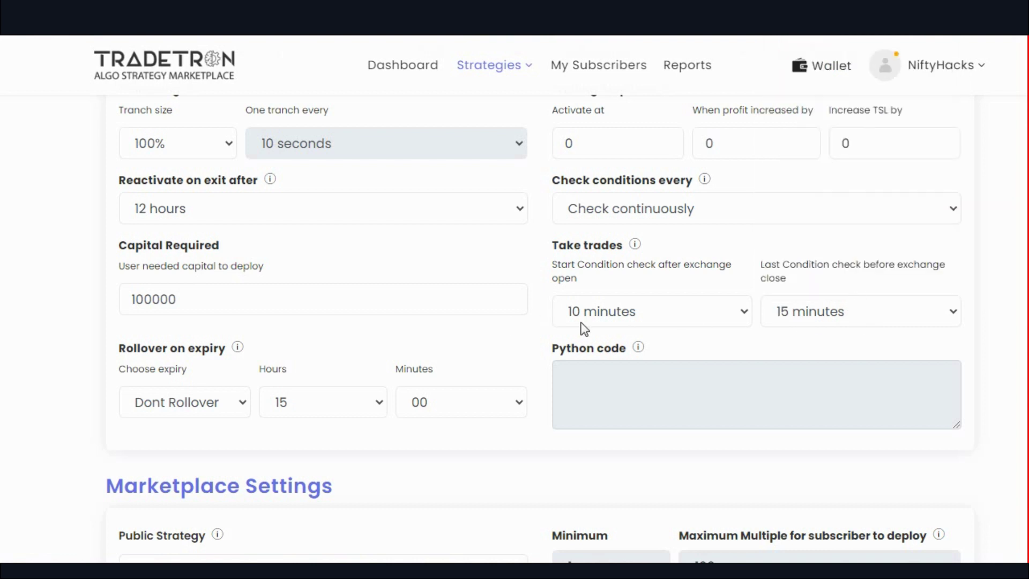
Step: Open Set 1's entry conditions for editing and add a new condition to the outer AND group
scroll(537, 330, "up", 15)
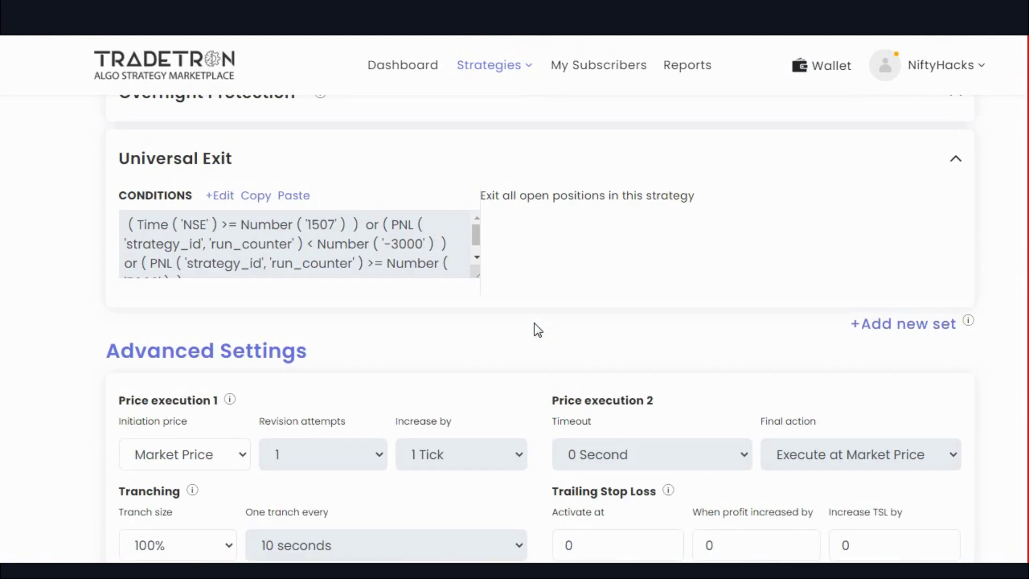
scroll(536, 329, "up", 8)
scroll(536, 328, "down", 5)
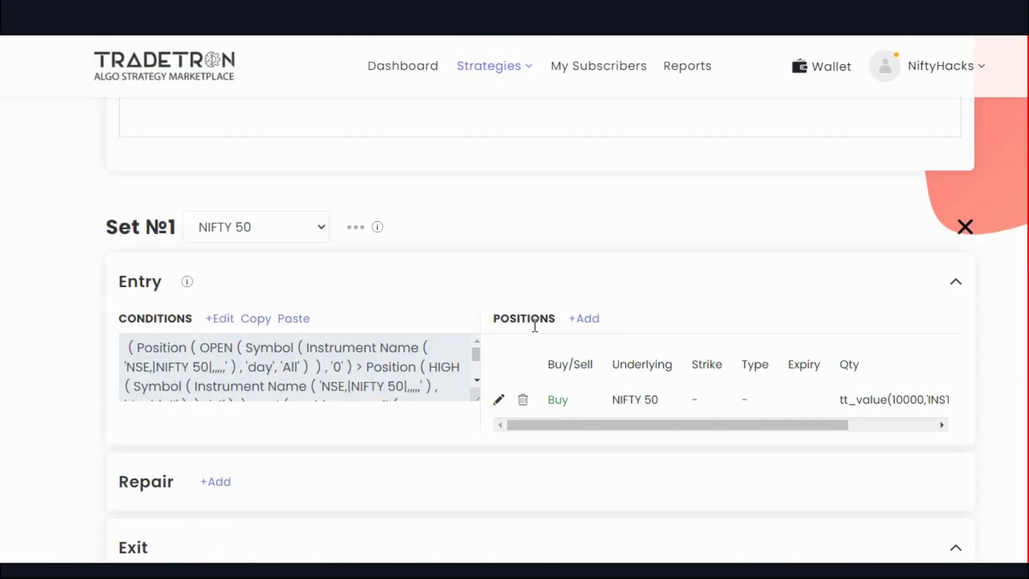
left_click(222, 318)
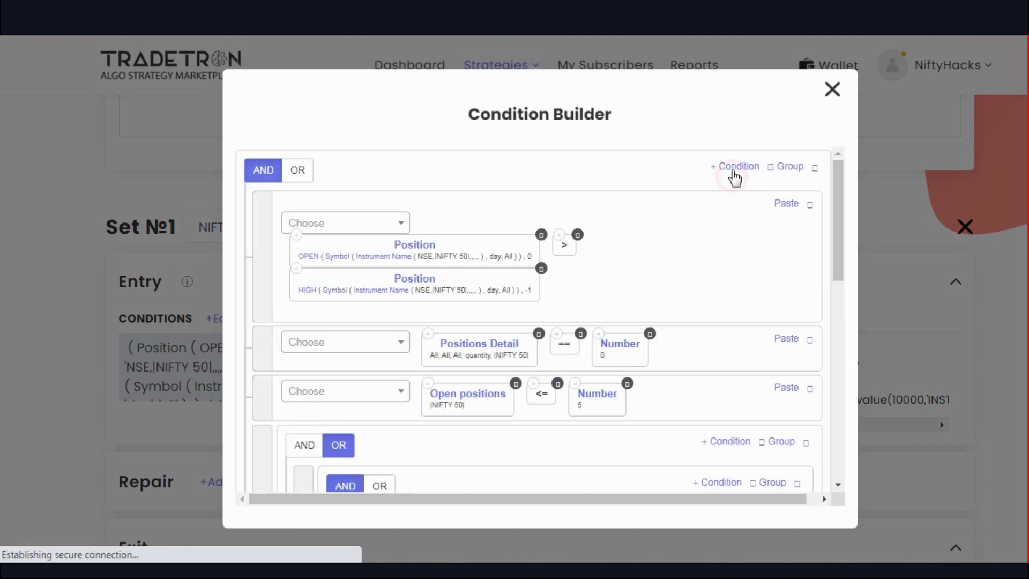
left_click(737, 167)
Step: Insert the Time keyword with the NSE exchange into the new condition of Set 1's outer AND group
scroll(617, 300, "down", 10)
left_click(387, 411)
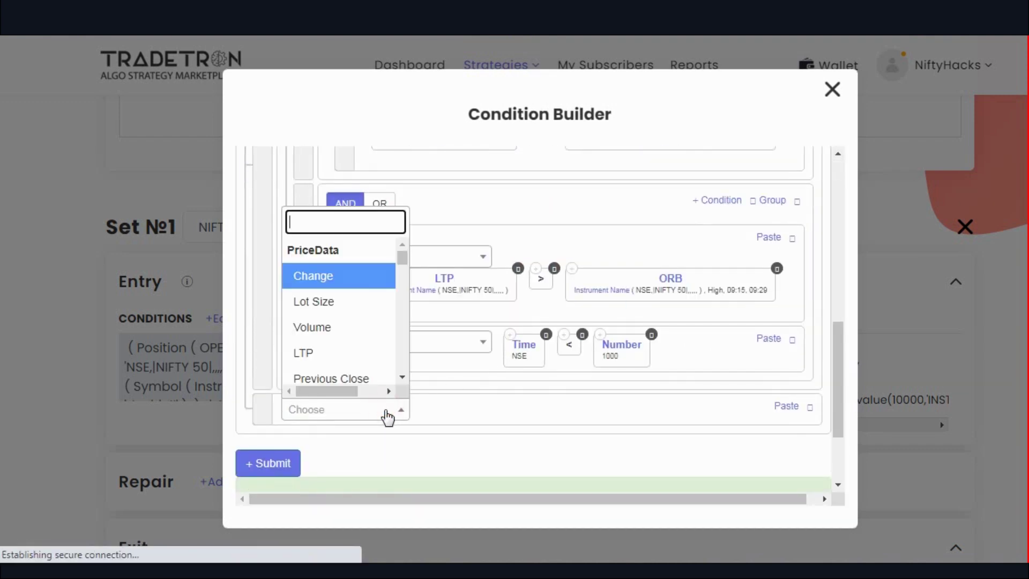
type("time")
key("Down")
key("Return")
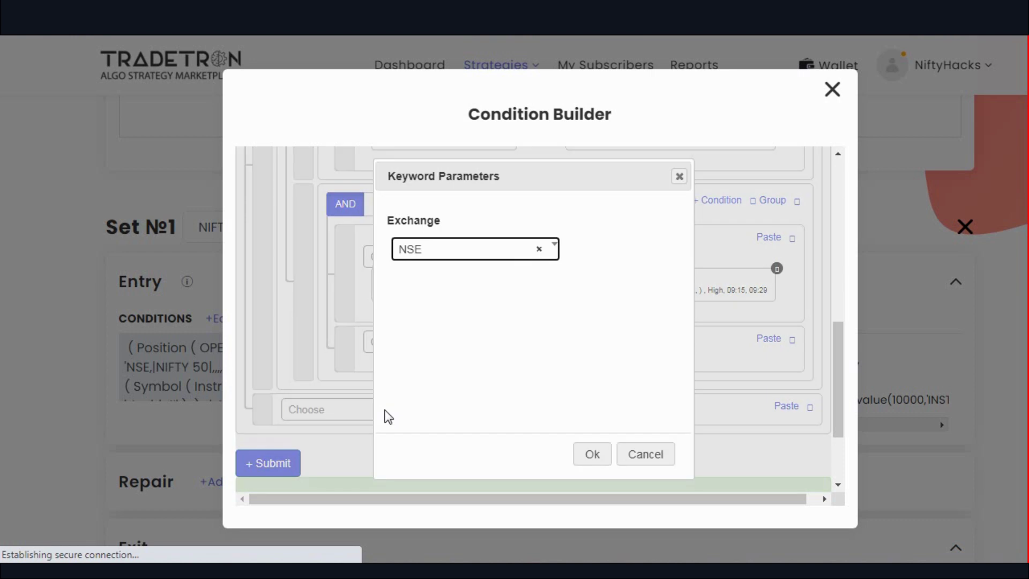
key("Return")
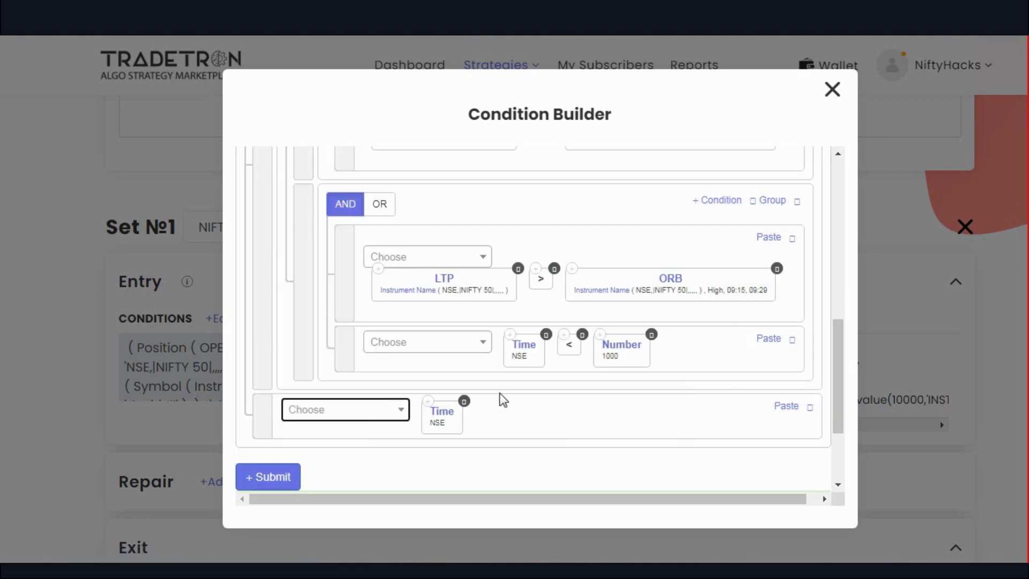
Step: Complete Set 1's new Time condition with copies of the less-than operator and the Number 1000 block
left_click(780, 407)
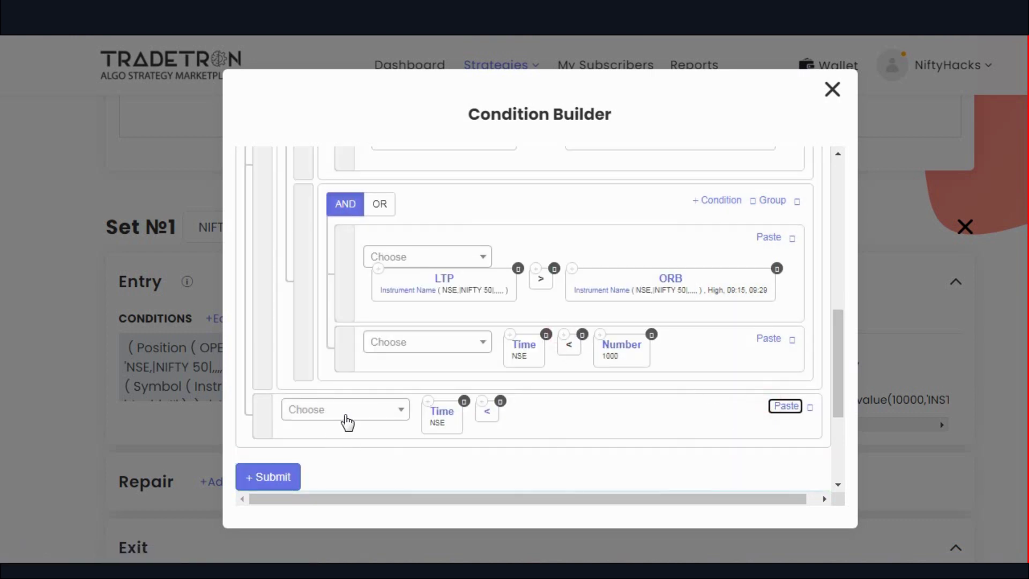
left_click(600, 335)
left_click(785, 405)
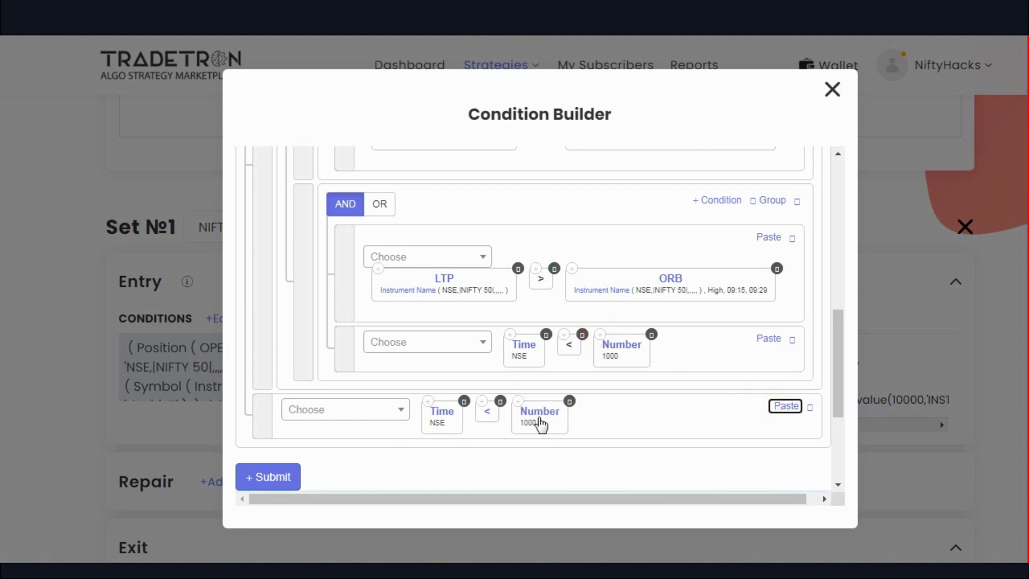
Step: Set the Number in Set 1's new Time condition to 1445 and submit the entry conditions
left_click(541, 425)
double_click(441, 239)
type("1")
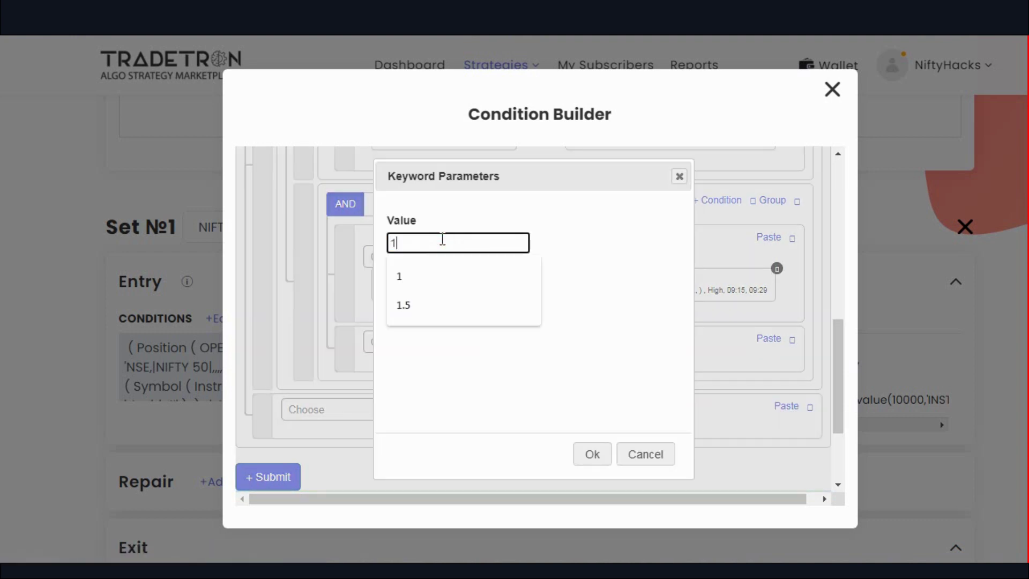
type("45")
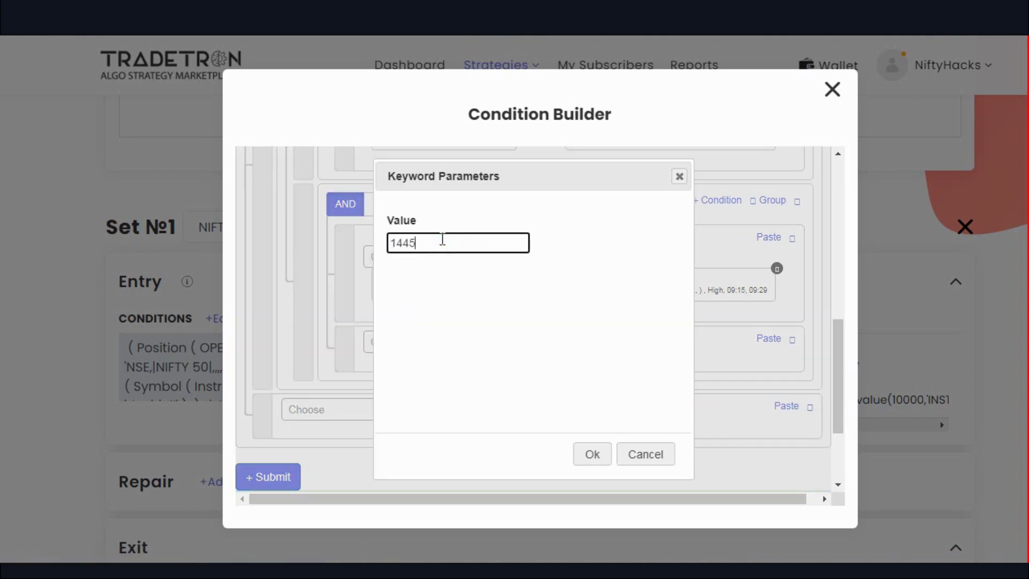
key("Return")
left_click(279, 482)
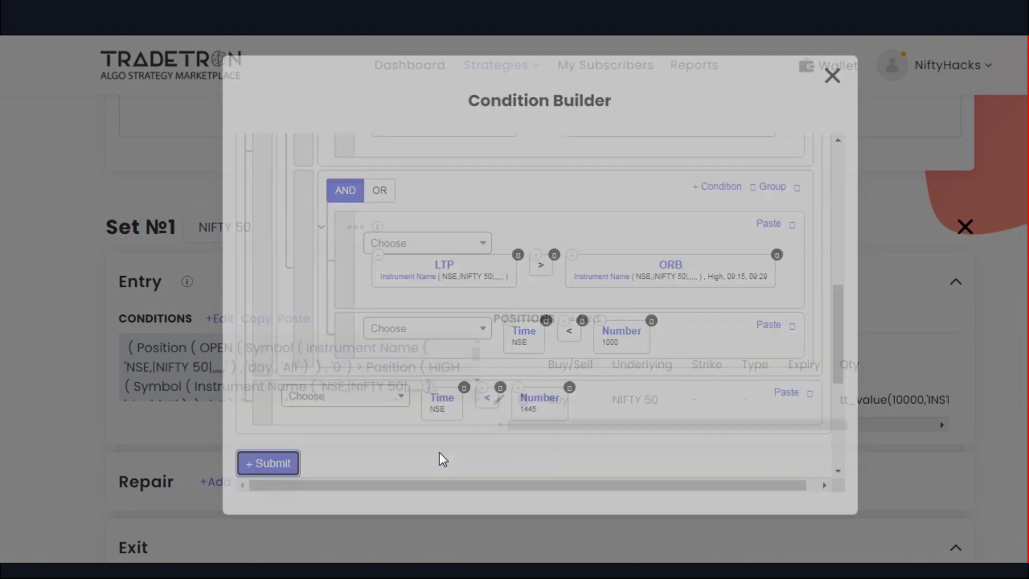
Step: Open Set 2's entry conditions for editing and add a new condition to the outer AND group
scroll(407, 441, "down", 8)
left_click(210, 357)
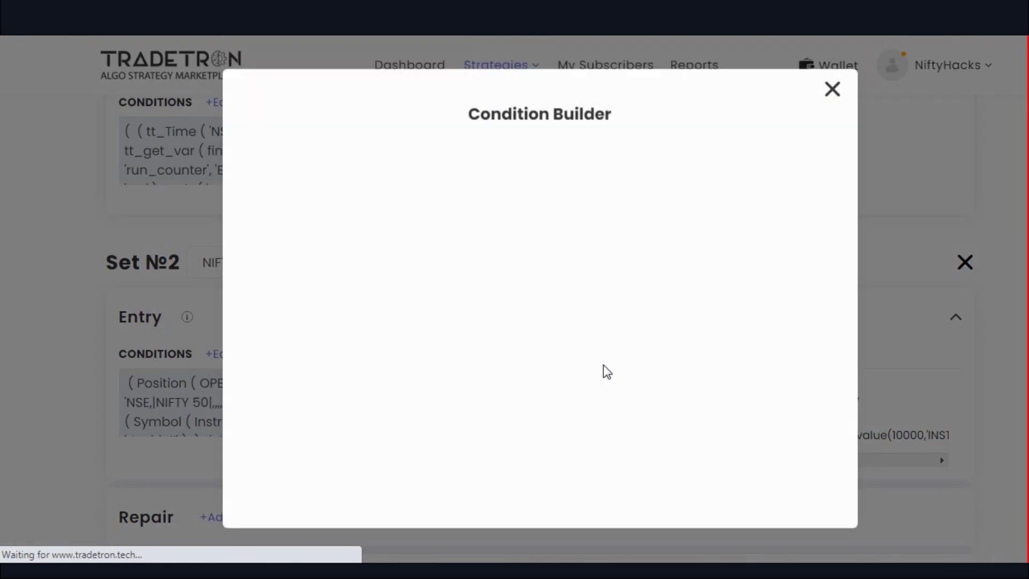
left_click(720, 167)
scroll(683, 223, "down", 10)
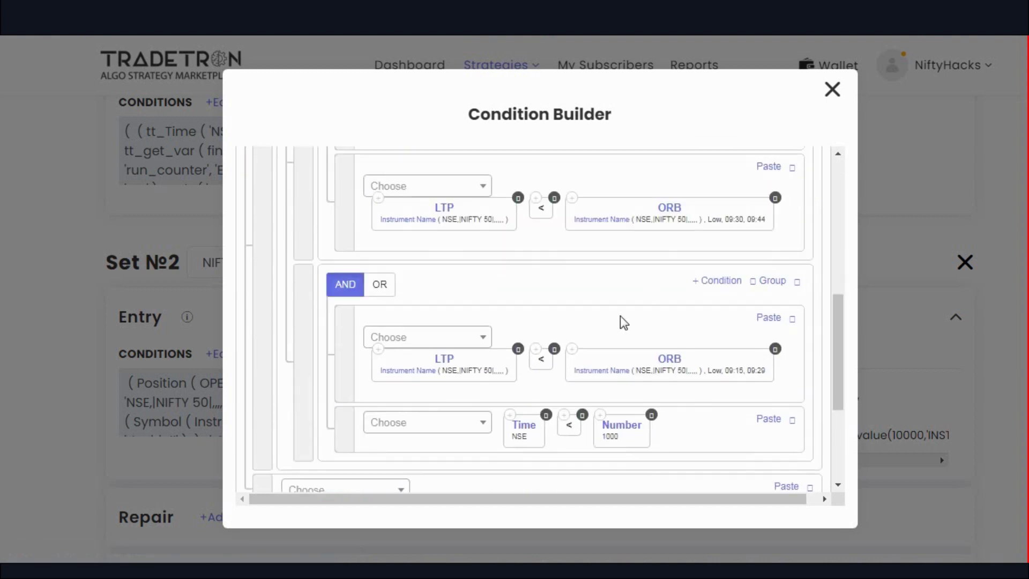
Step: Copy the Time NSE, less-than and Number 1000 blocks into Set 2's new outer condition
left_click(510, 212)
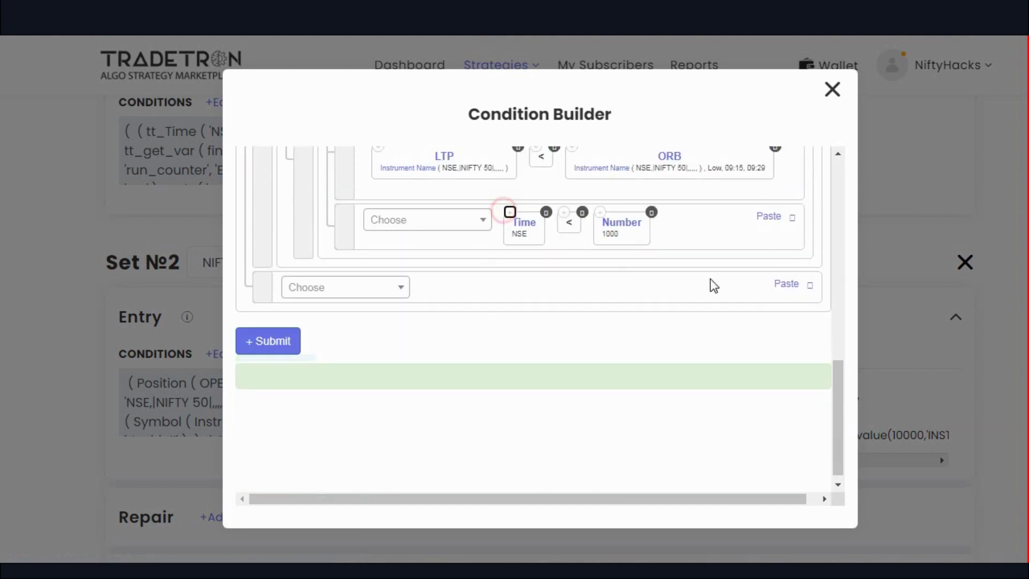
left_click(770, 284)
left_click(786, 284)
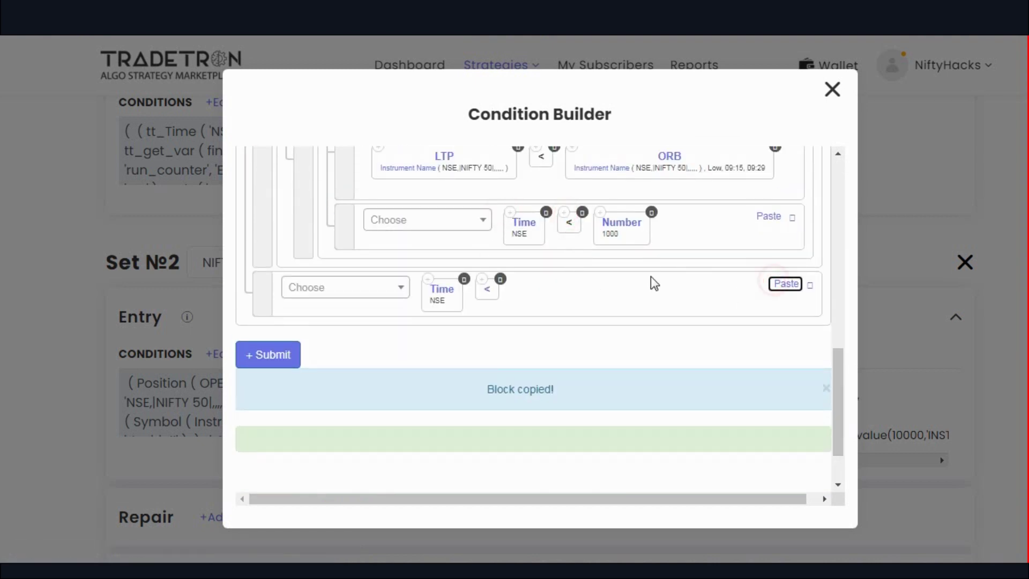
left_click(600, 212)
left_click(780, 290)
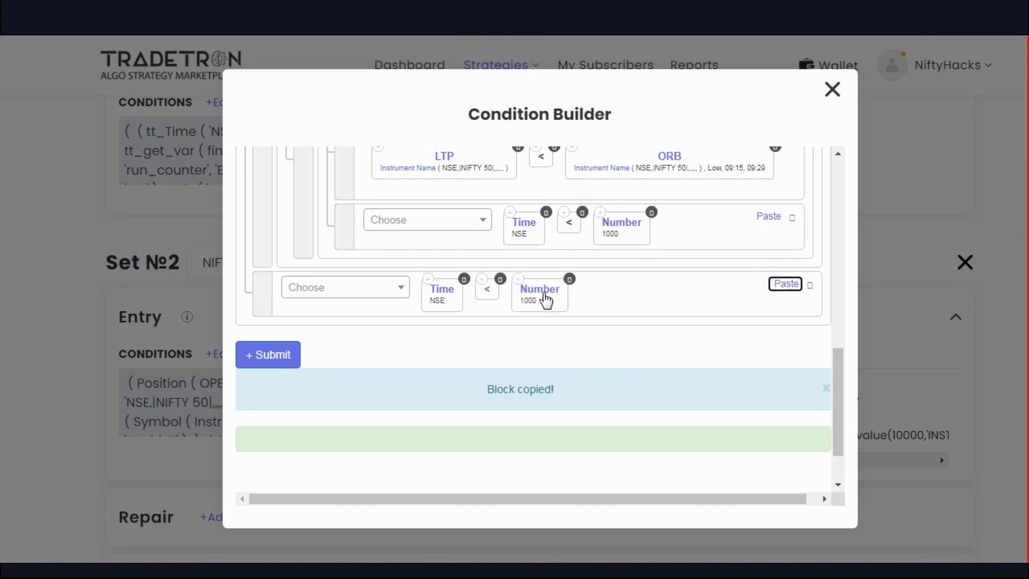
Step: Set the Number in Set 2's new Time condition to 1445 and submit the entry conditions
left_click(544, 298)
double_click(424, 247)
type("1445")
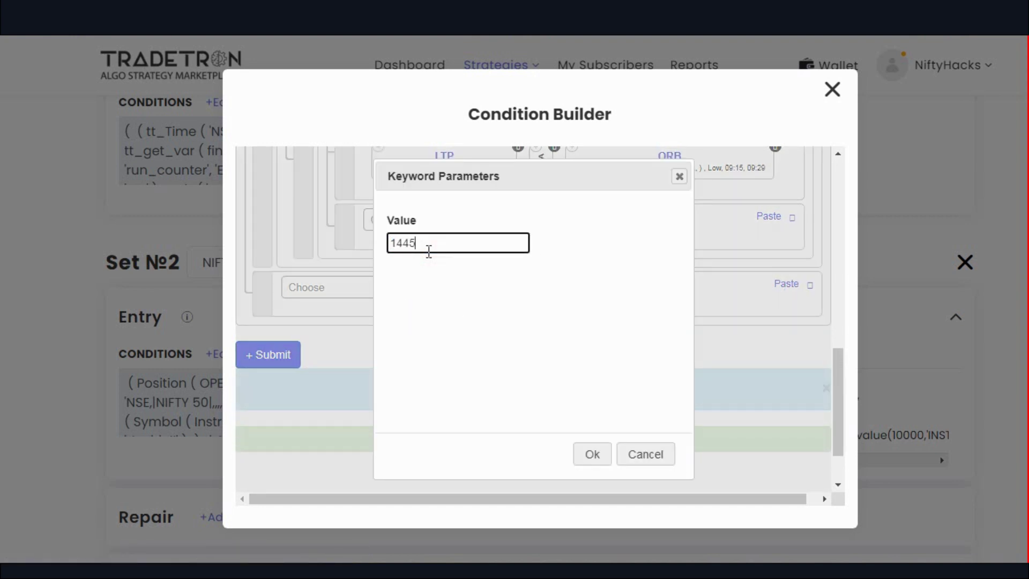
key("Return")
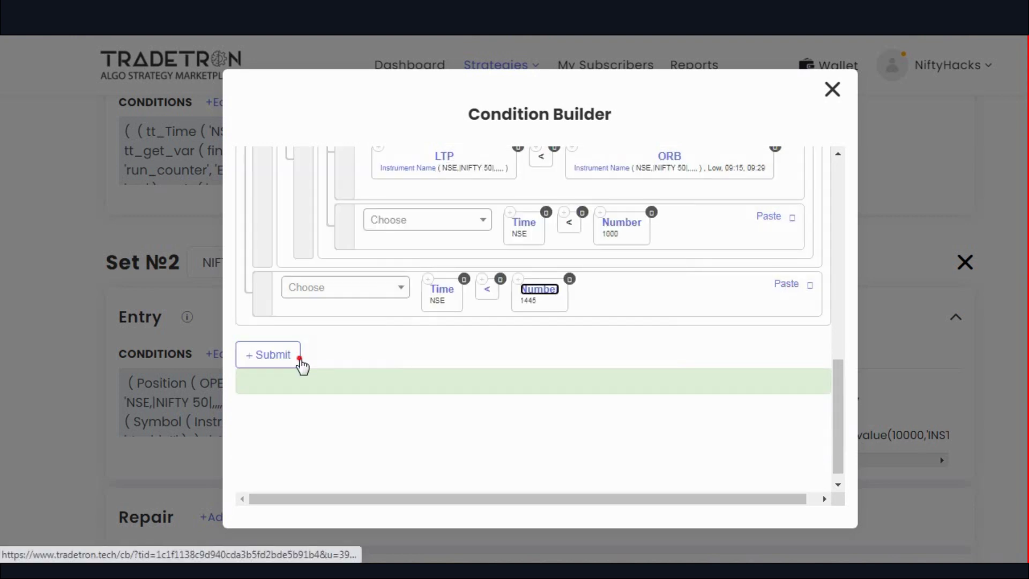
left_click(296, 360)
Step: Review the strategy's sets, universal exit and advanced settings, and create the strategy
scroll(499, 330, "down", 15)
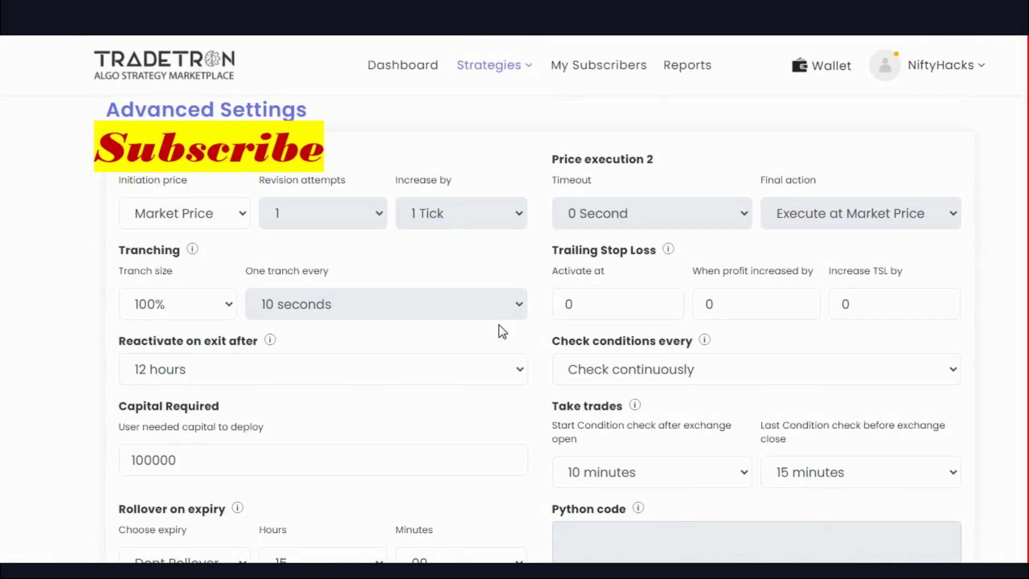
scroll(507, 341, "up", 8)
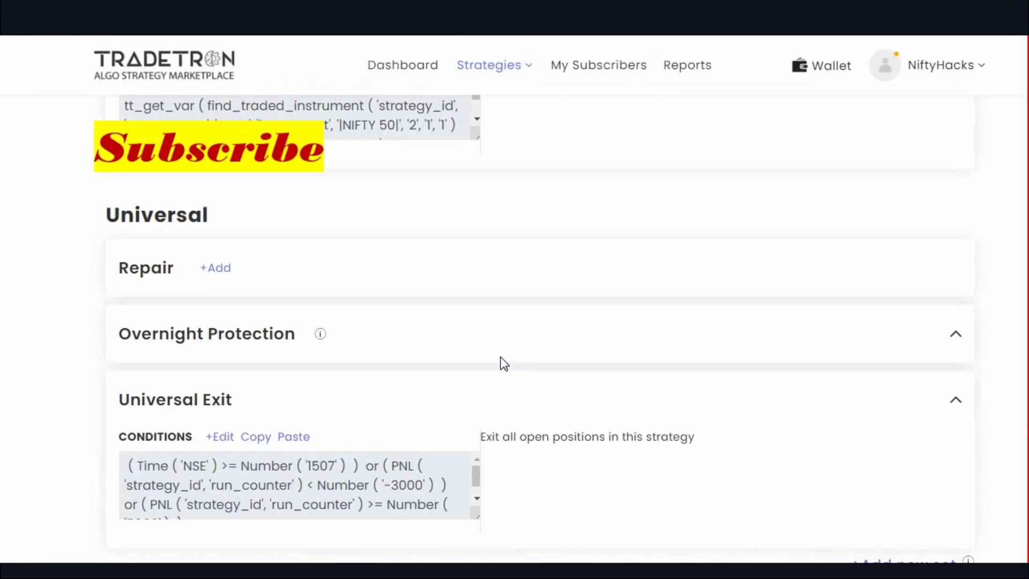
scroll(504, 364, "up", 7)
scroll(504, 364, "up", 10)
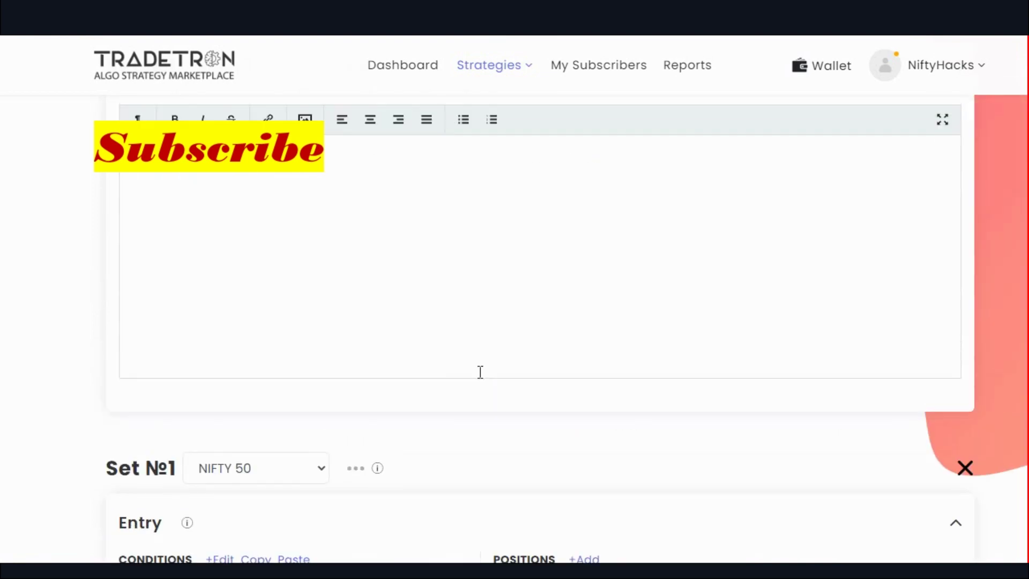
scroll(480, 379, "down", 20)
scroll(478, 372, "down", 5)
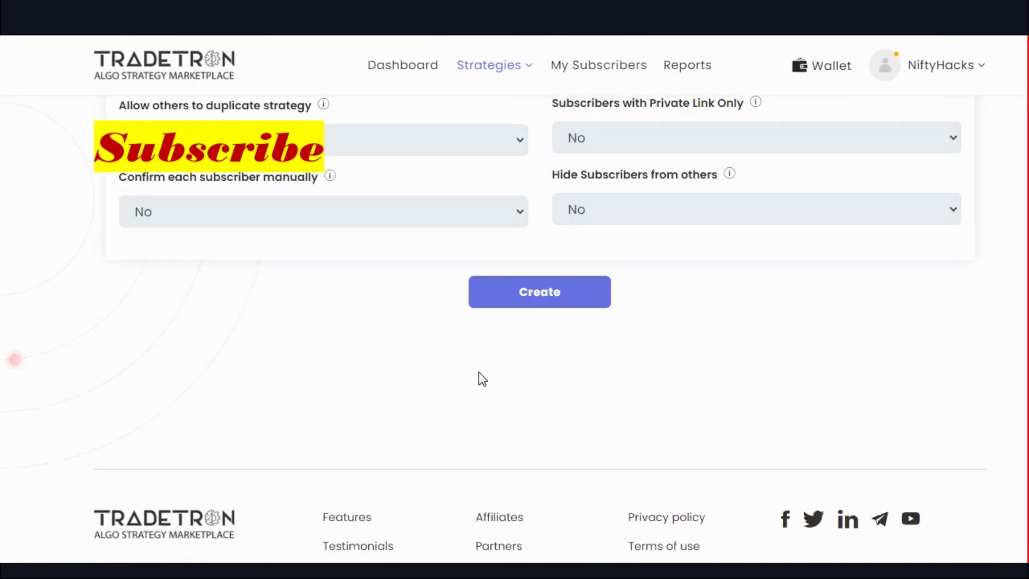
left_click(562, 295)
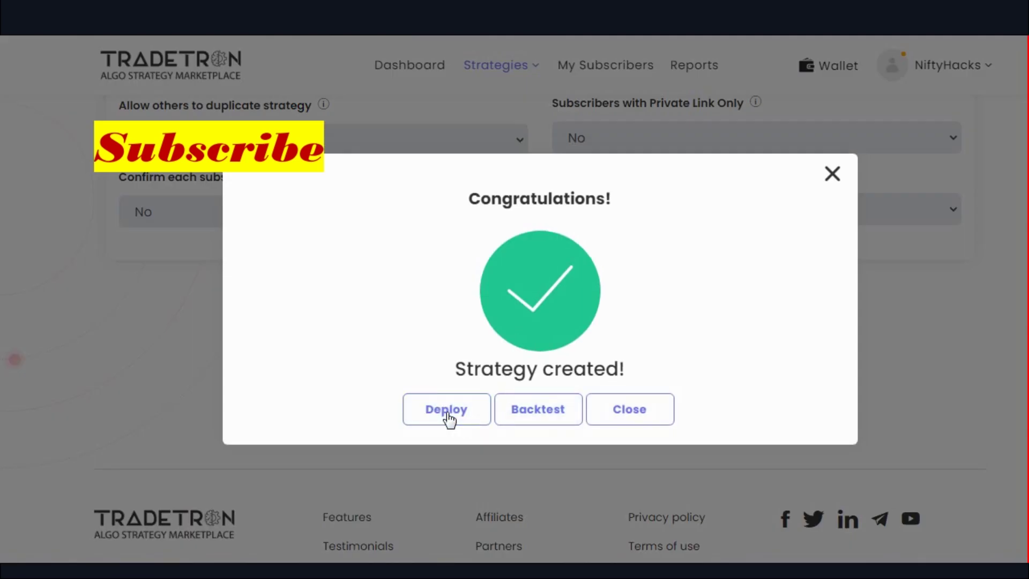
Step: Deploy the ORB Hack strategy for paper trading with a 1x multiplier and close the deployment dialog
left_click(449, 419)
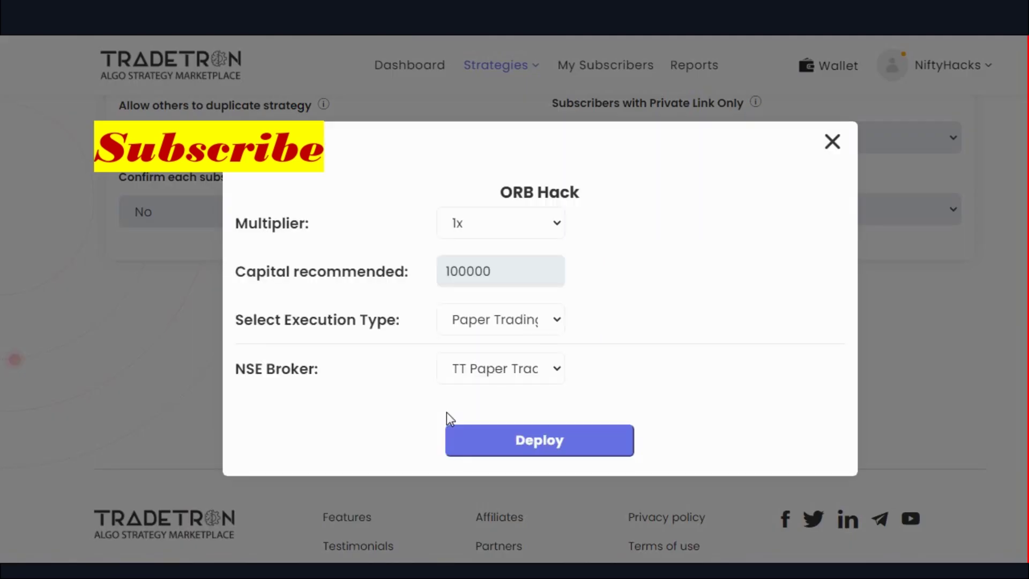
left_click(472, 429)
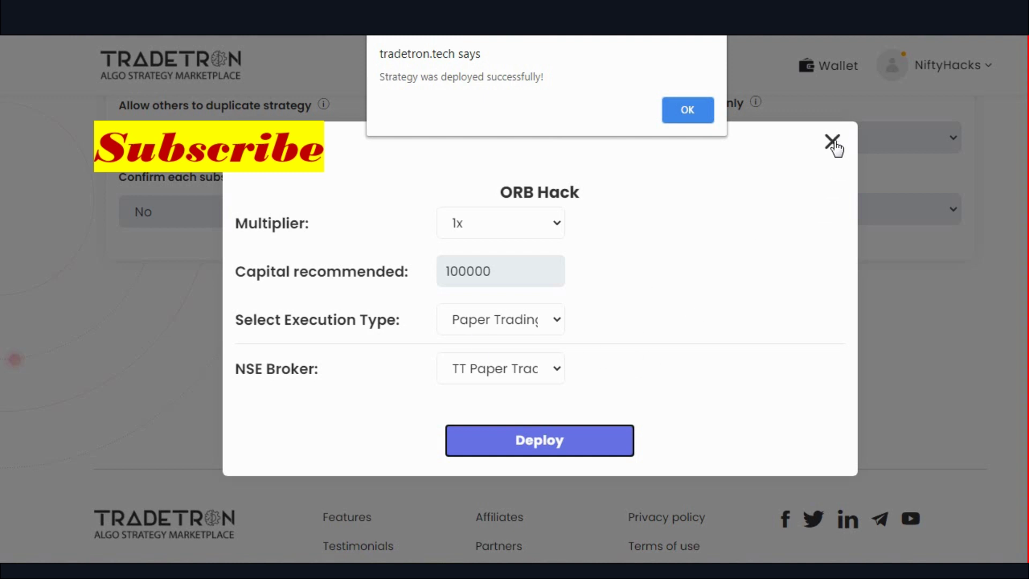
left_click(700, 119)
left_click(835, 141)
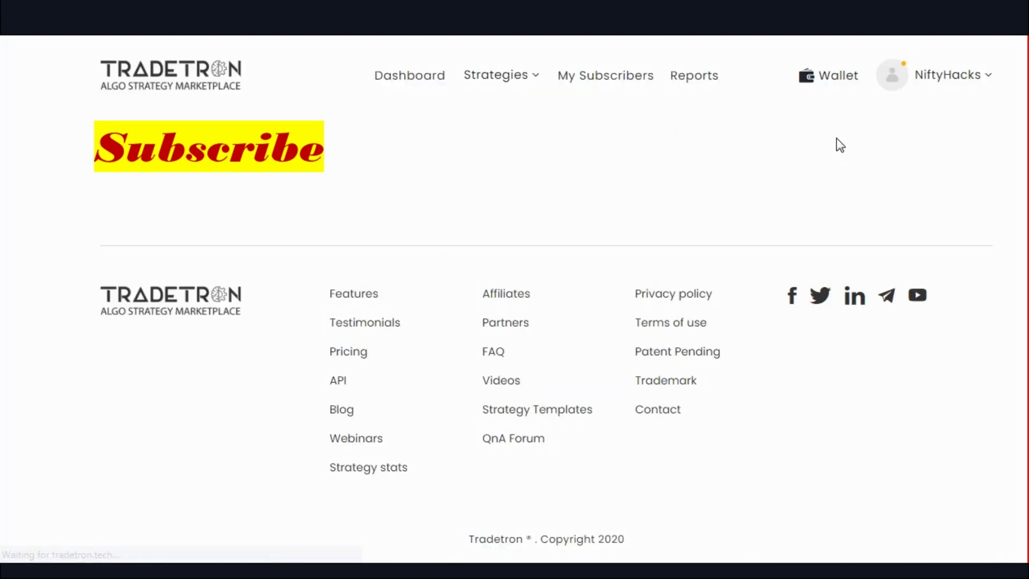